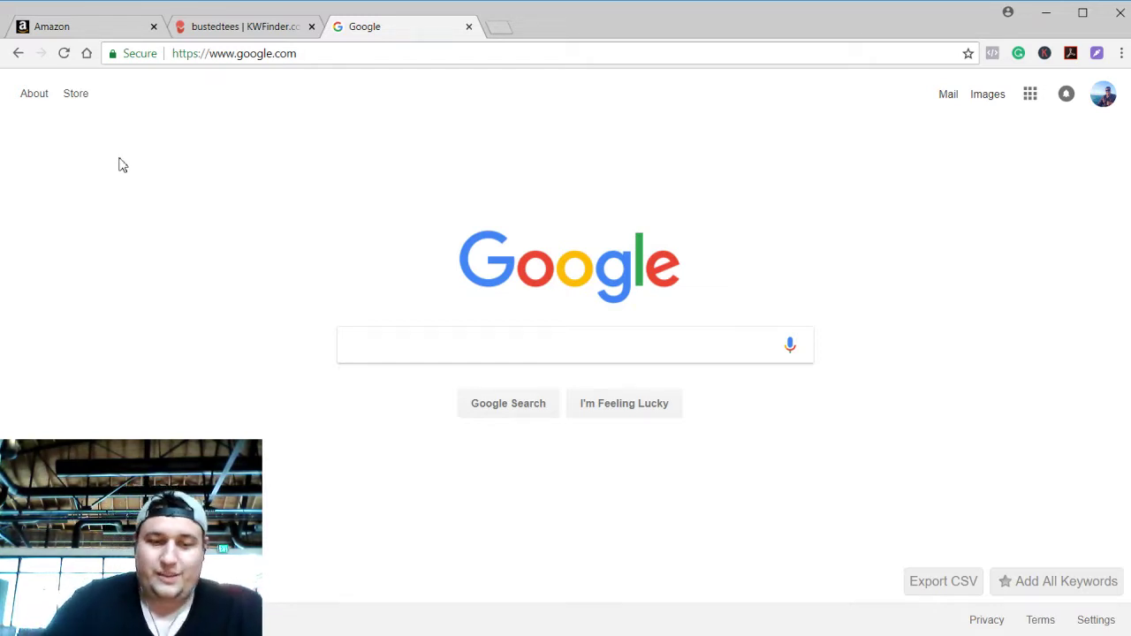
Switch to Amazon Seller Central and start creating a Sponsored Products campaign from the campaigns page
{"action": "left_click", "coordinate": [86, 26]}
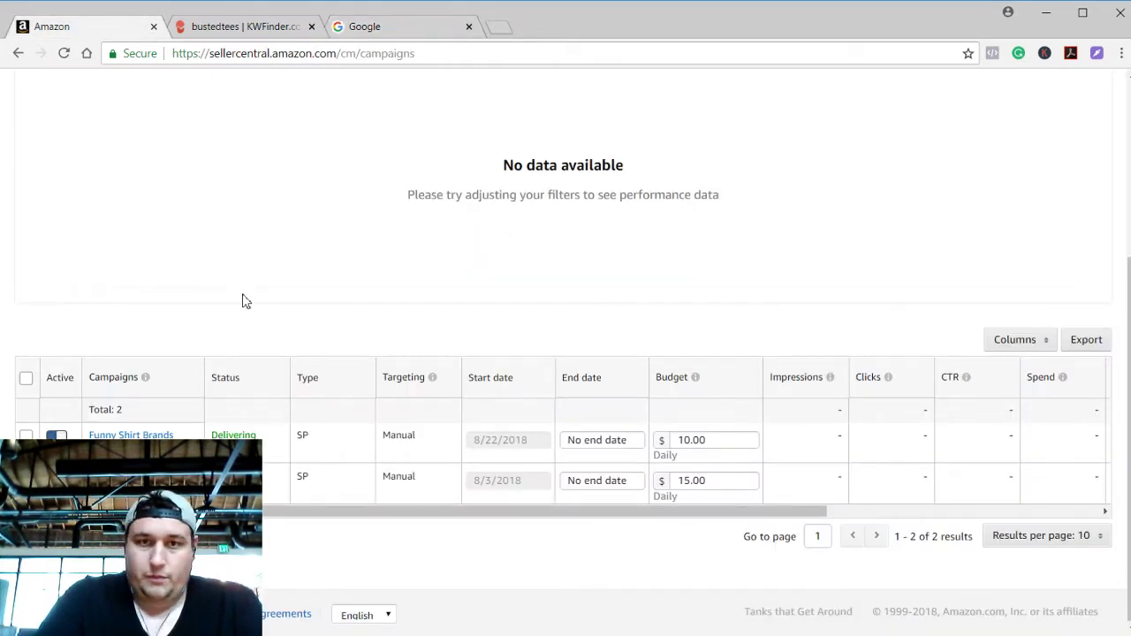
{"action": "scroll", "coordinate": [246, 302], "scroll_direction": "up", "scroll_amount": 3}
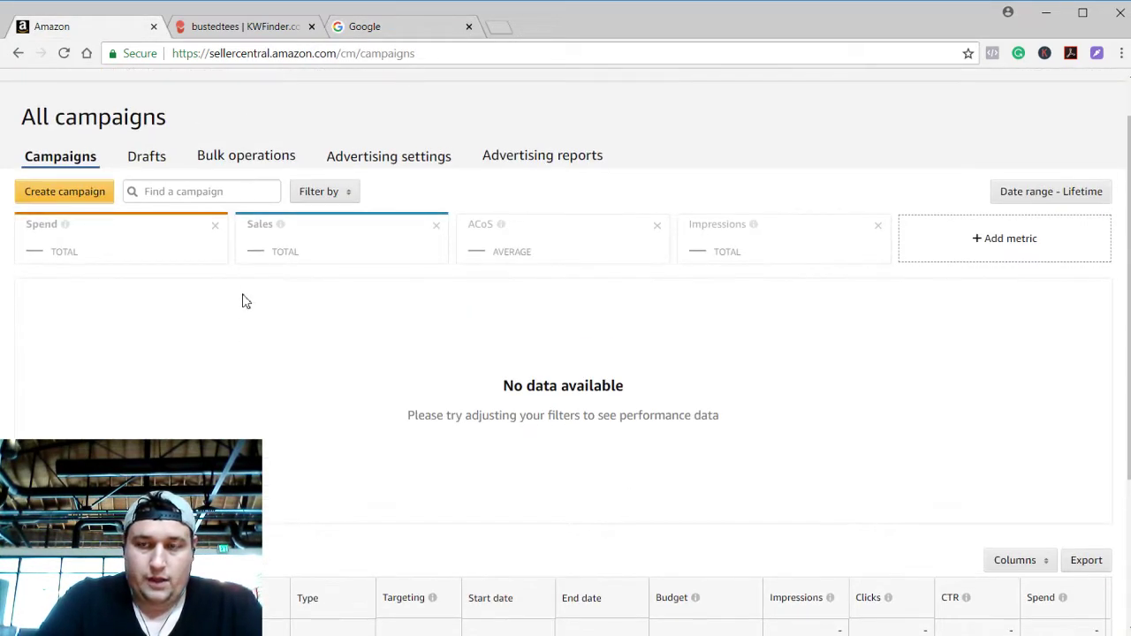
{"action": "scroll", "coordinate": [246, 302], "scroll_direction": "up", "scroll_amount": 1}
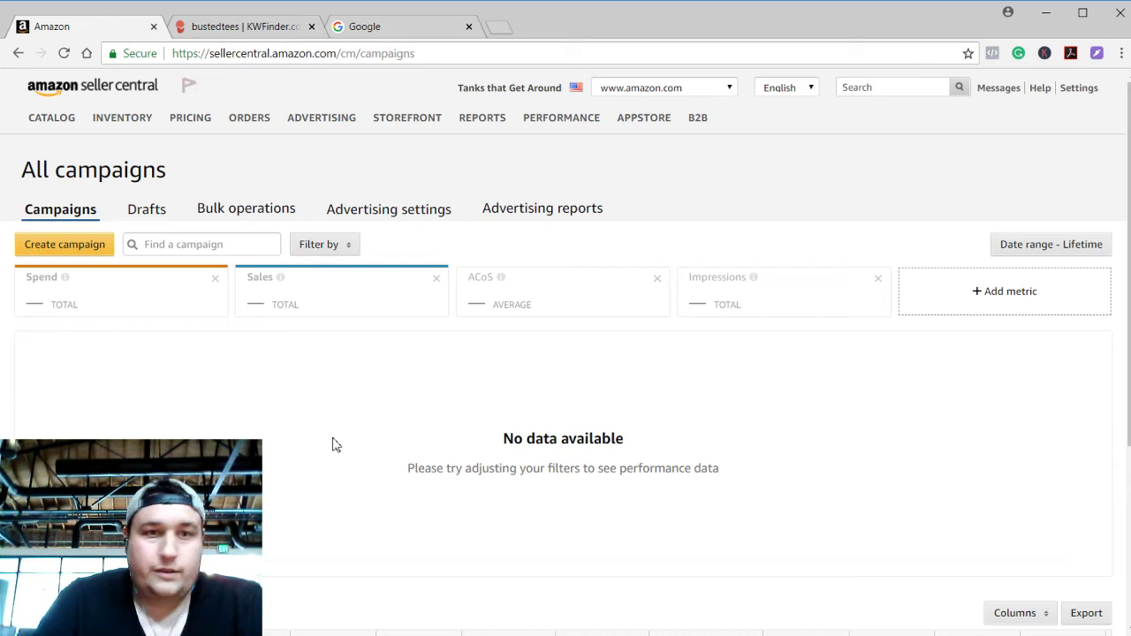
{"action": "left_click", "coordinate": [97, 248]}
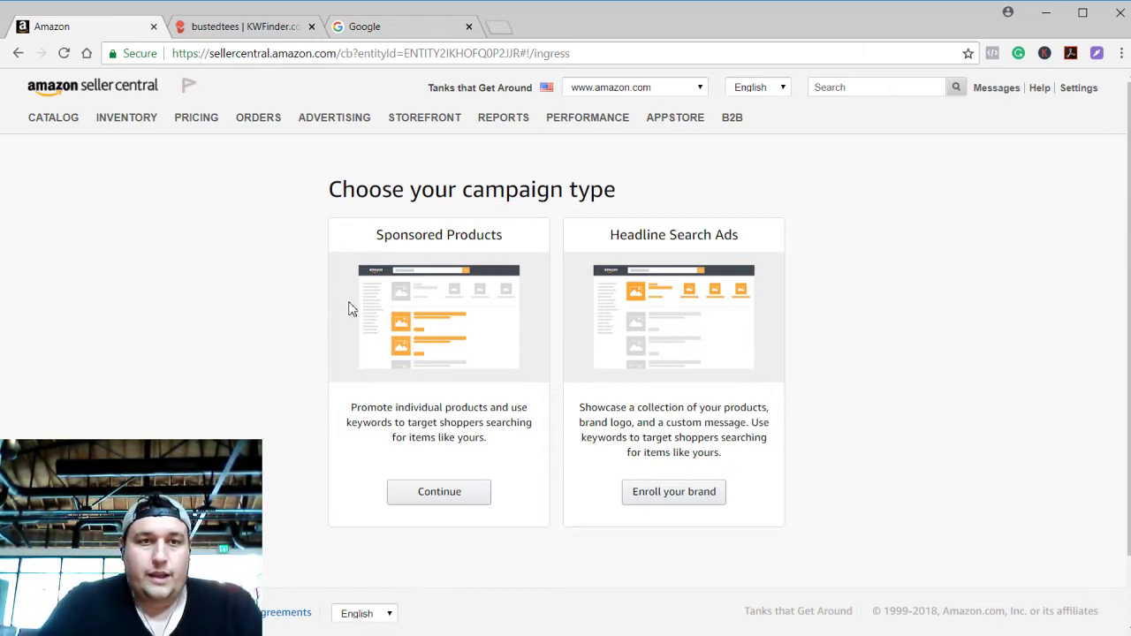
{"action": "mouse_move", "coordinate": [323, 111]}
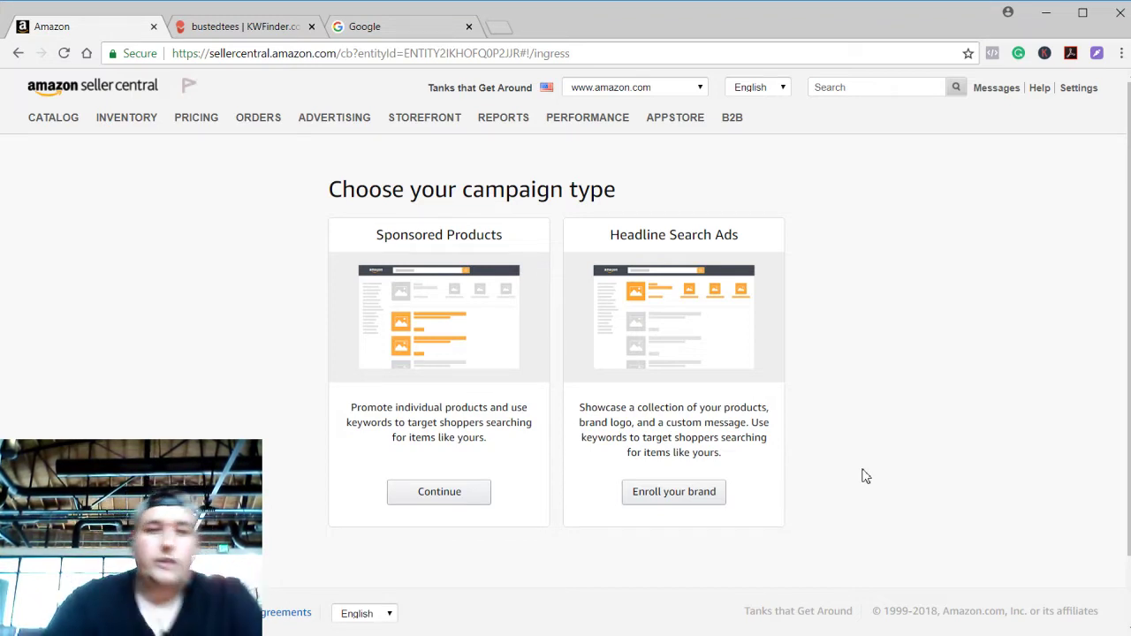
{"action": "left_click", "coordinate": [441, 496]}
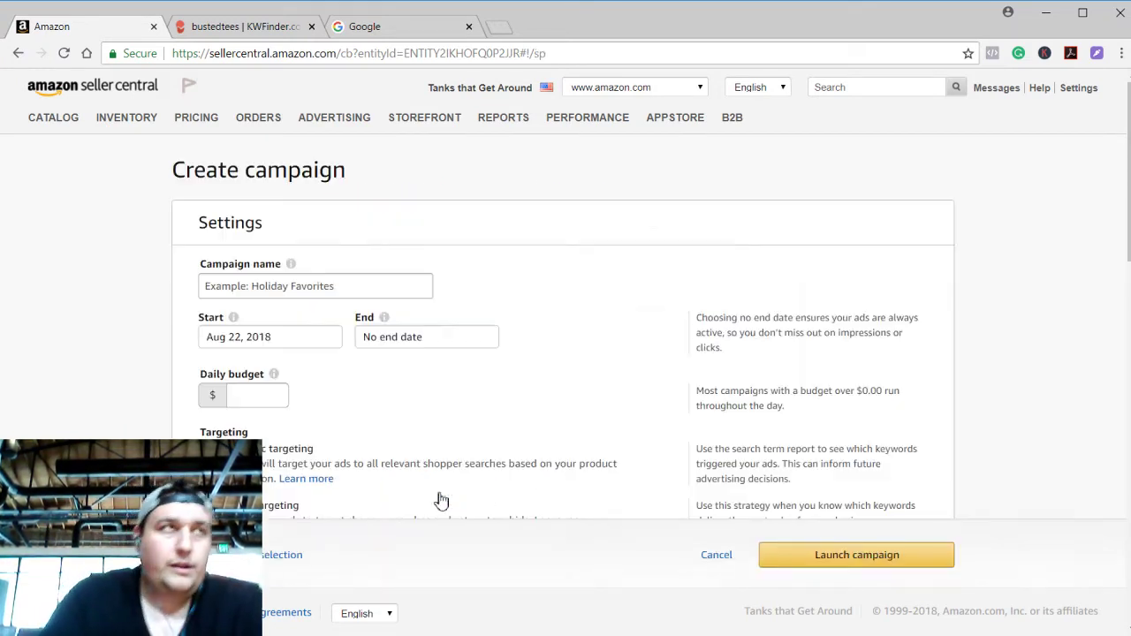
Name the new campaign "Denver Campaign"
{"action": "left_click", "coordinate": [376, 292]}
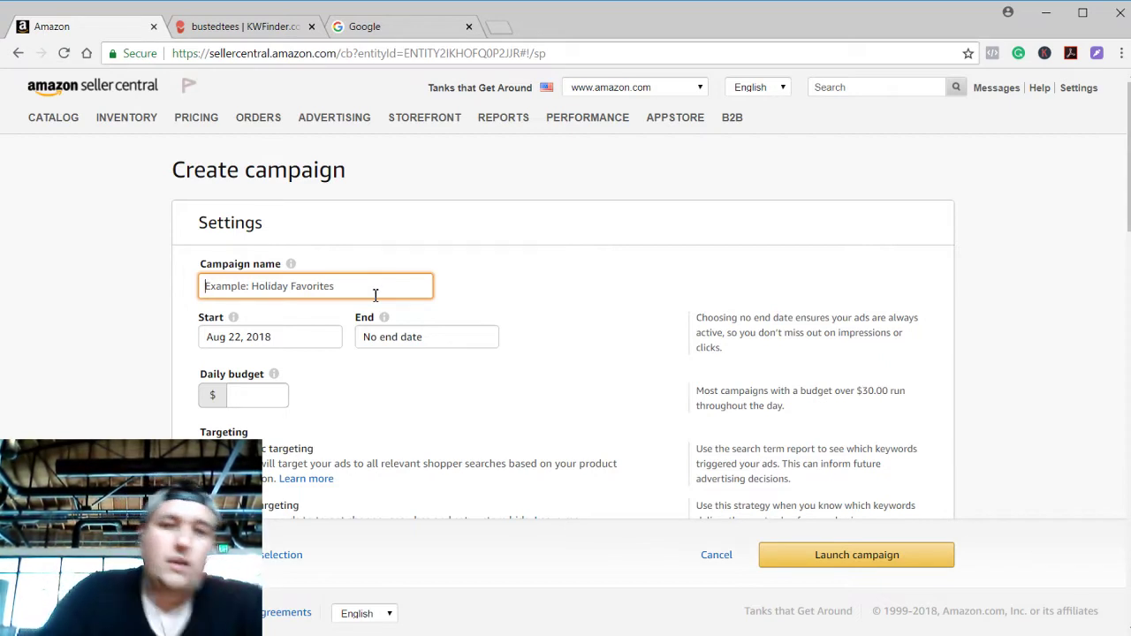
{"action": "scroll", "coordinate": [374, 298], "scroll_direction": "down", "scroll_amount": 1}
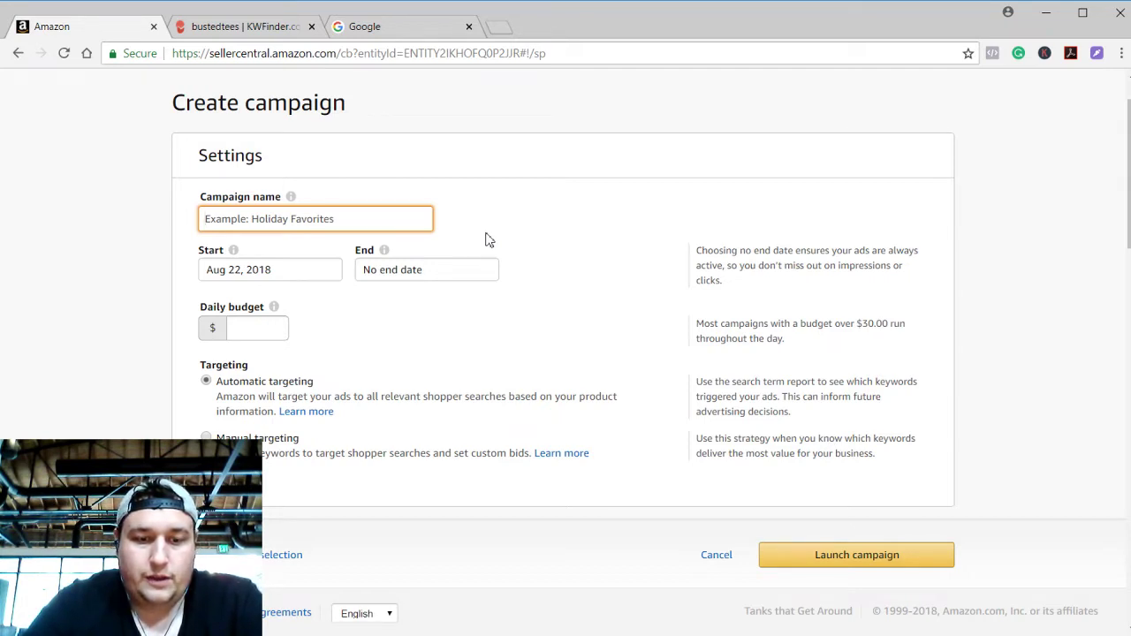
{"action": "type", "text": "Denve"}
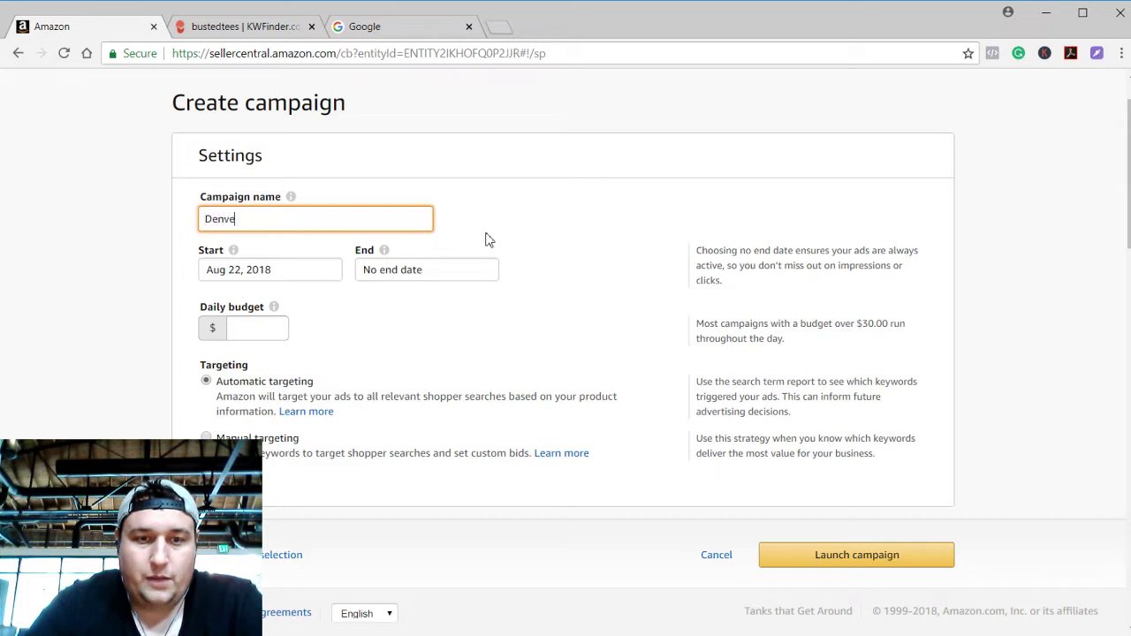
{"action": "type", "text": "r Campaign"}
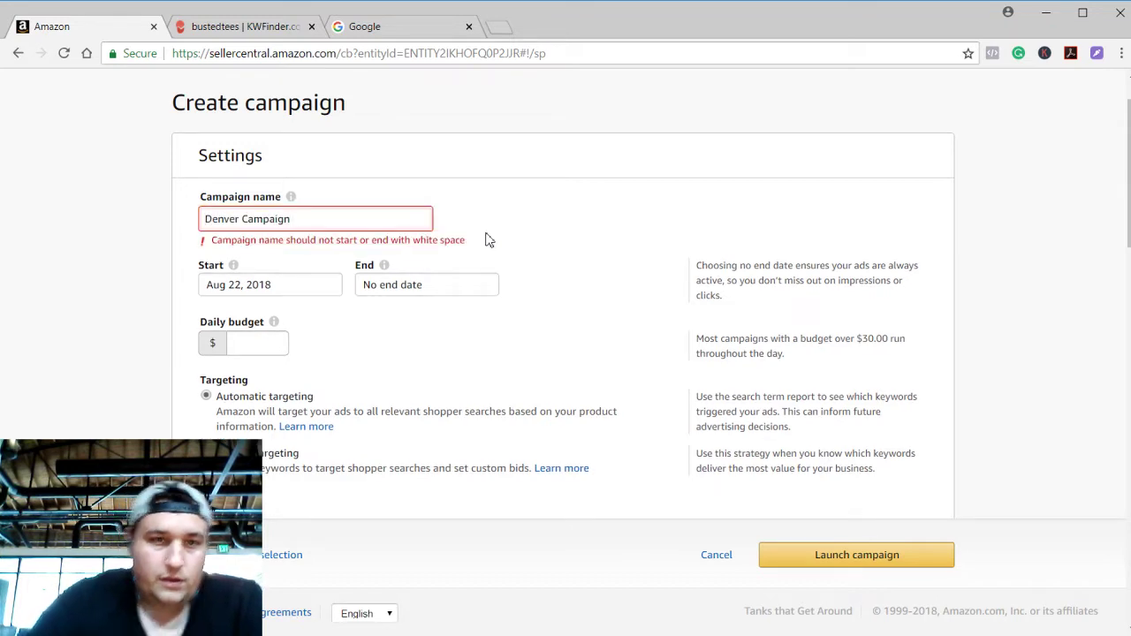
{"action": "left_click", "coordinate": [400, 309]}
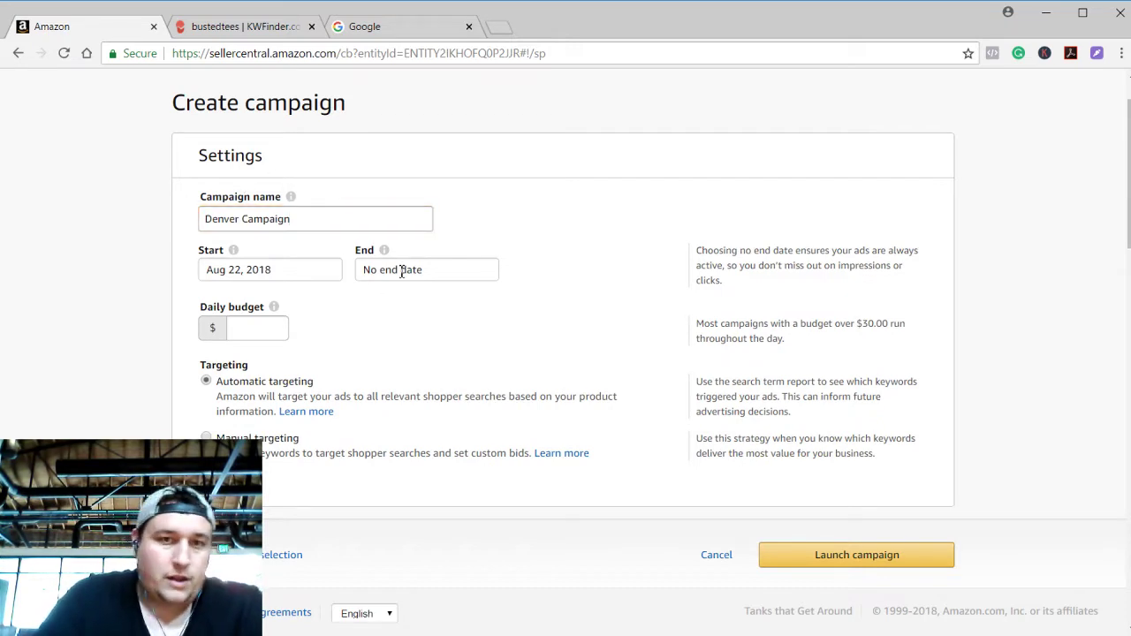
Set the campaign's daily budget to $10.00 and try to launch the campaign
{"action": "left_click", "coordinate": [247, 337]}
{"action": "type", "text": "1"}
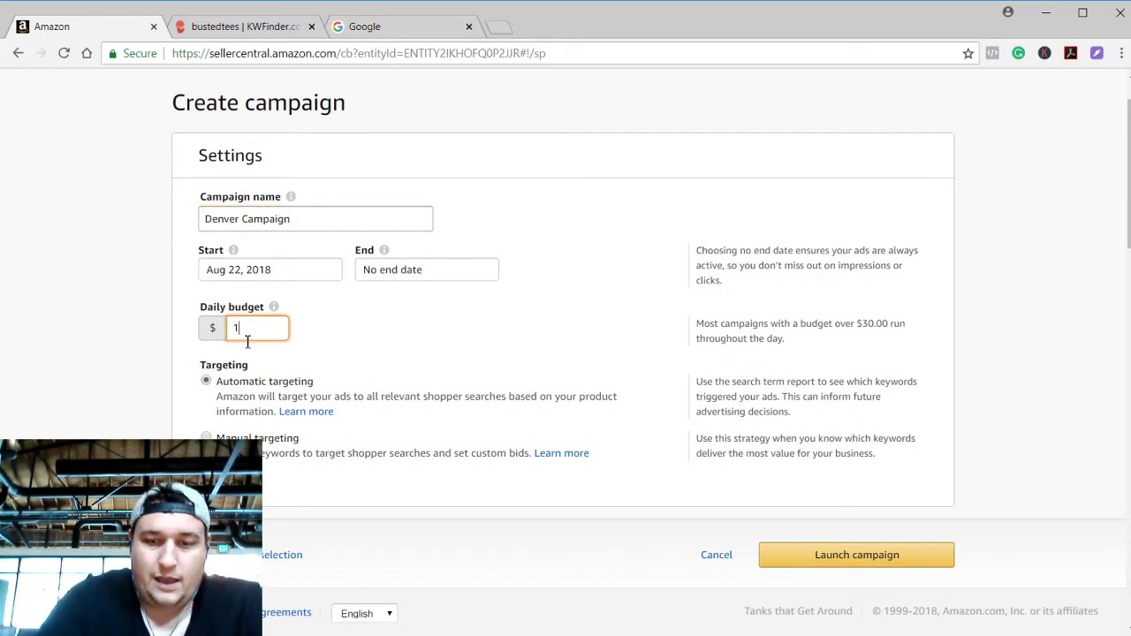
{"action": "type", "text": "0.00"}
{"action": "left_click", "coordinate": [415, 331]}
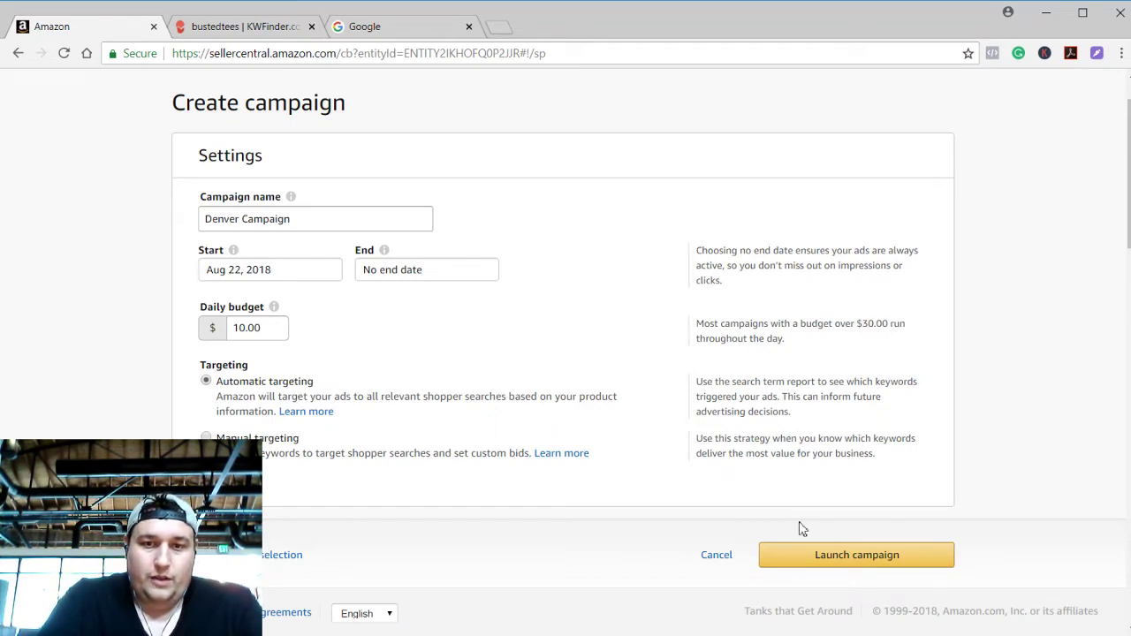
{"action": "left_click", "coordinate": [813, 553]}
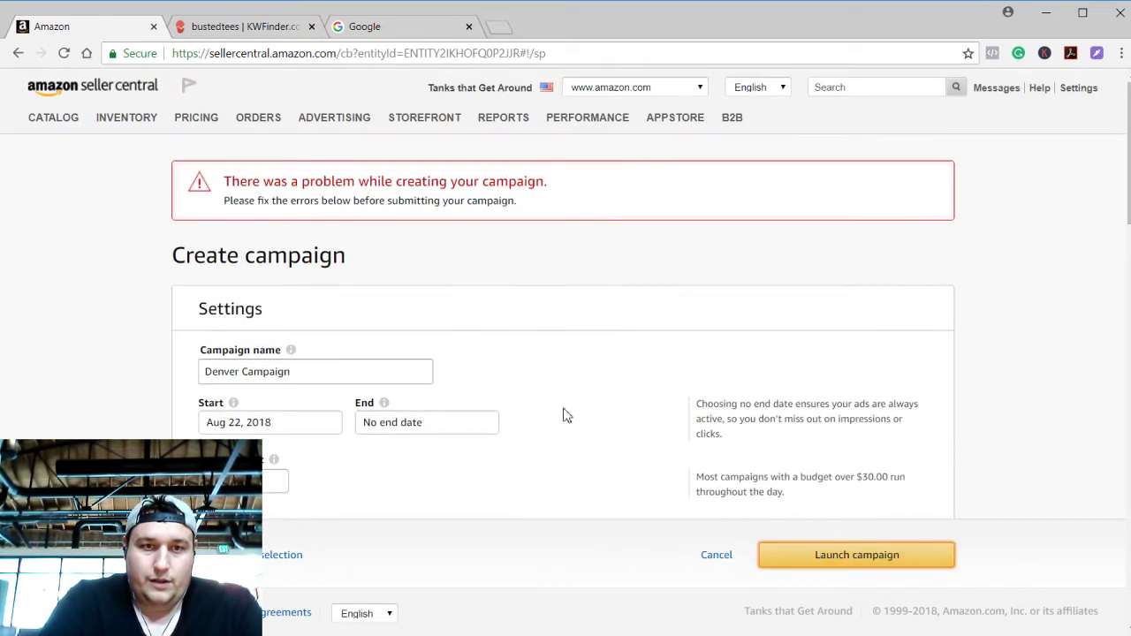
Name the campaign's ad group "Blucifer"
{"action": "scroll", "coordinate": [566, 415], "scroll_direction": "down", "scroll_amount": 6}
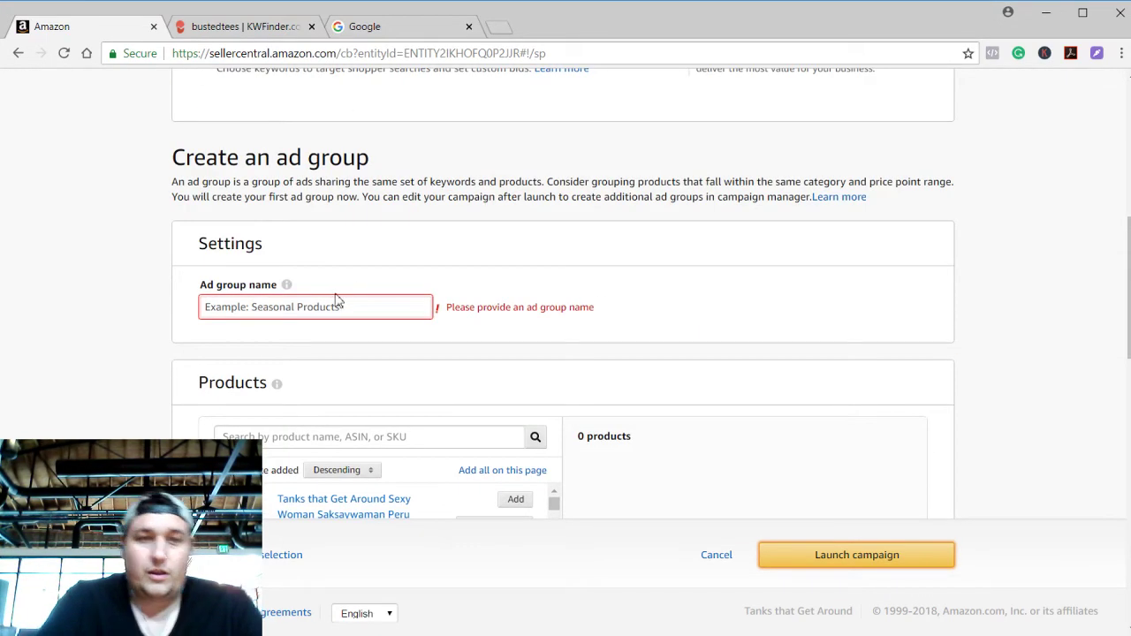
{"action": "left_click", "coordinate": [325, 304]}
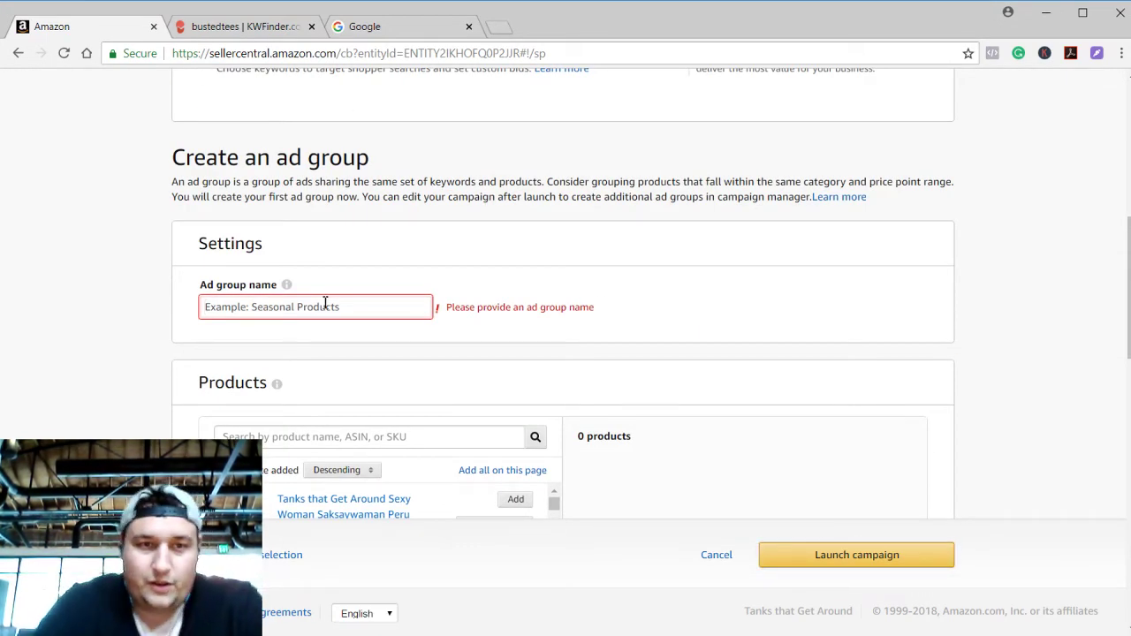
{"action": "type", "text": "Denver"}
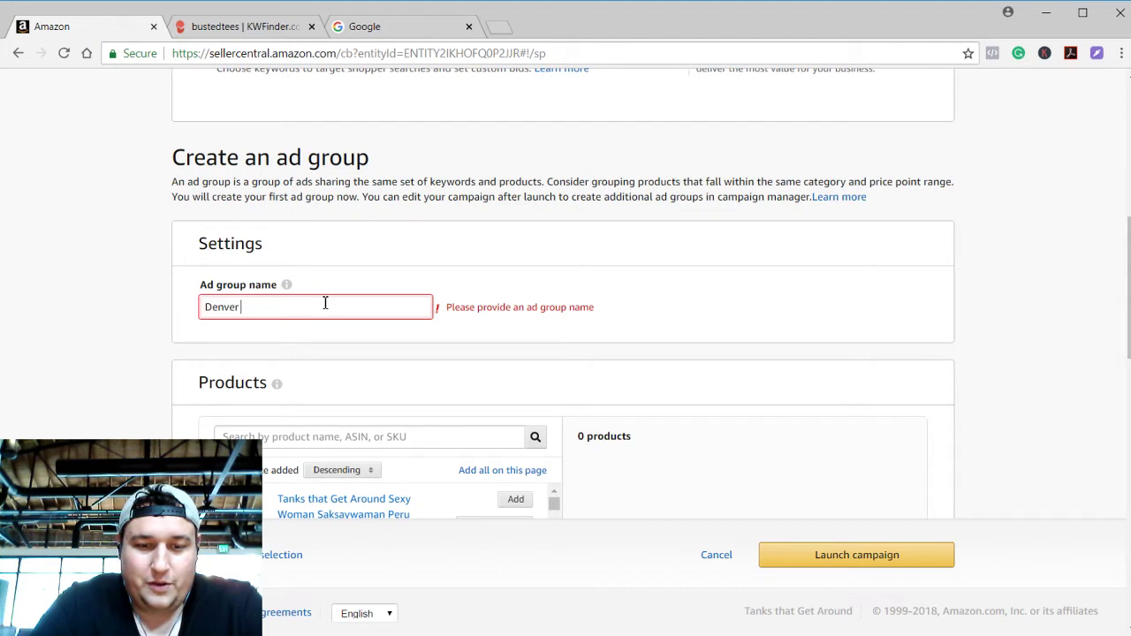
{"action": "type", "text": "e"}
{"action": "key", "text": "BackSpace"}
{"action": "key", "text": "BackSpace"}
{"action": "type", "text": "Blucifer"}
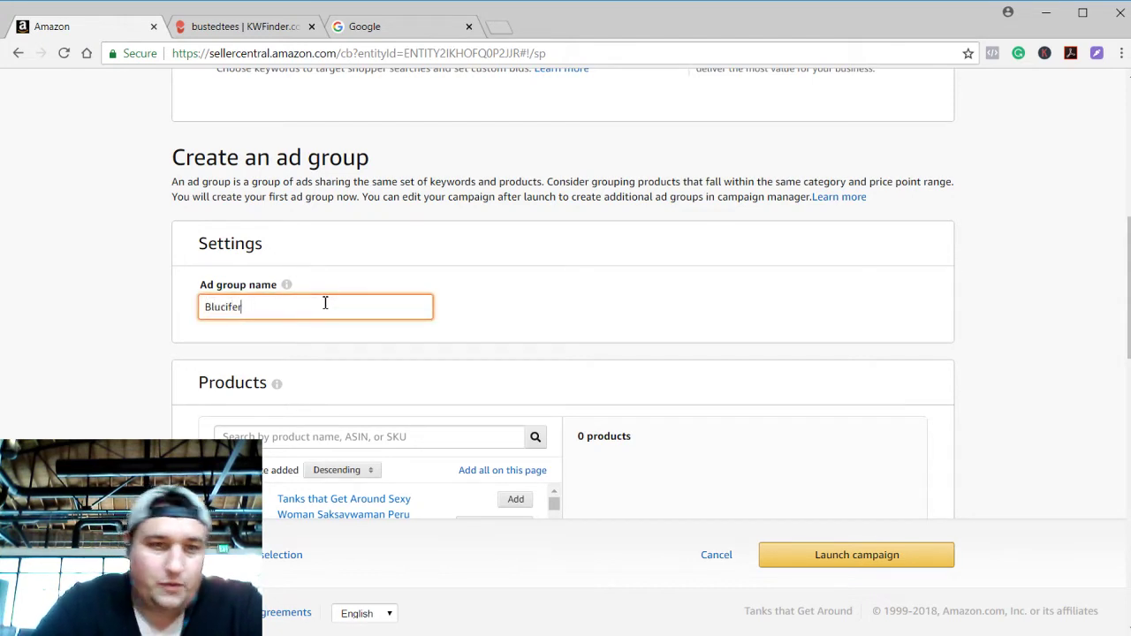
{"action": "left_click", "coordinate": [168, 267]}
Search the ad group's product list for "blucifer" and look over the matching products
{"action": "scroll", "coordinate": [168, 267], "scroll_direction": "down", "scroll_amount": 2}
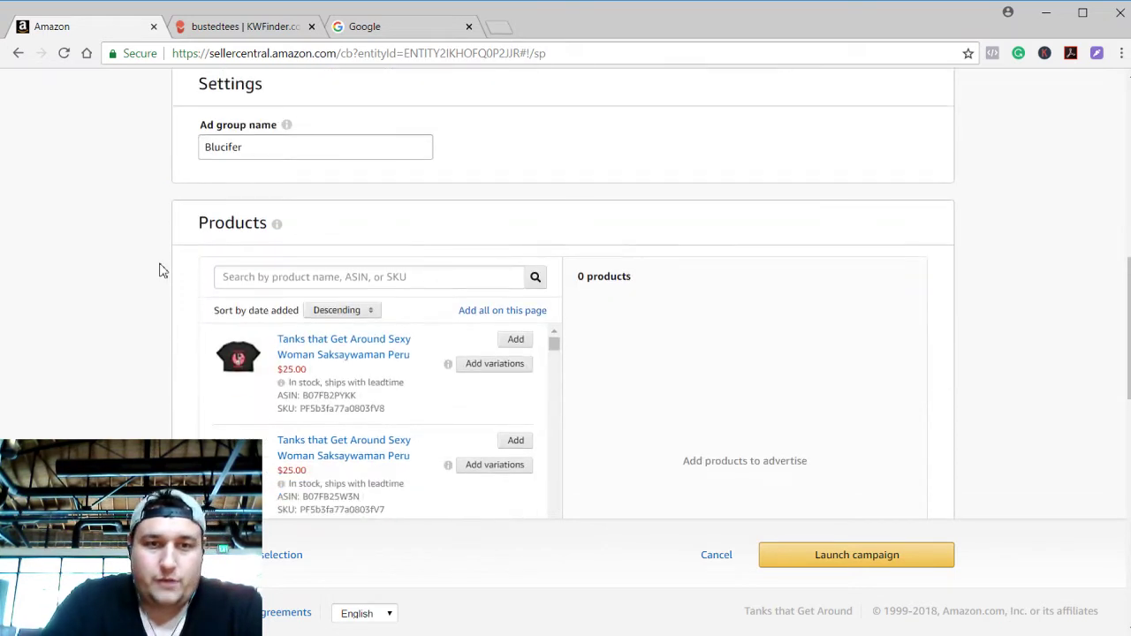
{"action": "left_click", "coordinate": [272, 277]}
{"action": "type", "text": "blucifer"}
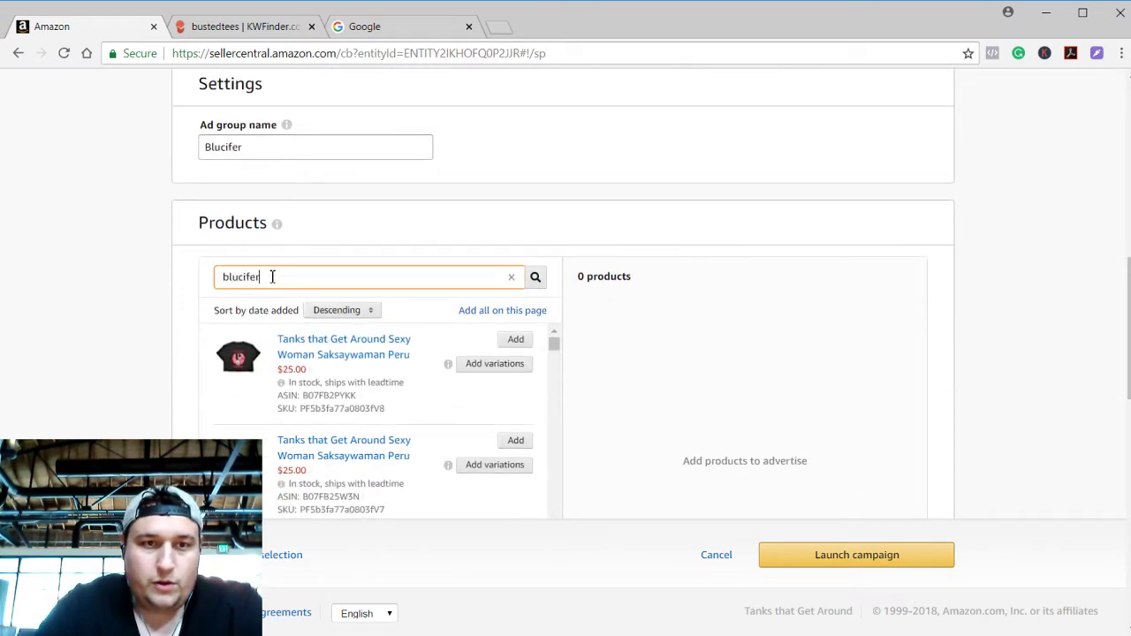
{"action": "key", "text": "Return"}
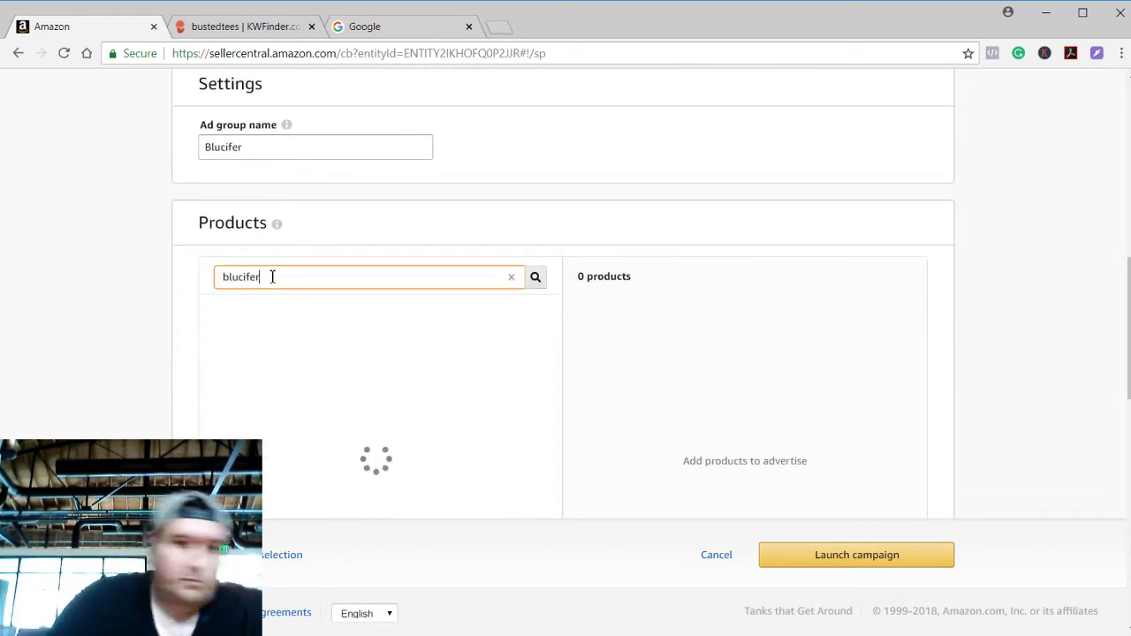
{"action": "scroll", "coordinate": [138, 301], "scroll_direction": "down", "scroll_amount": 1}
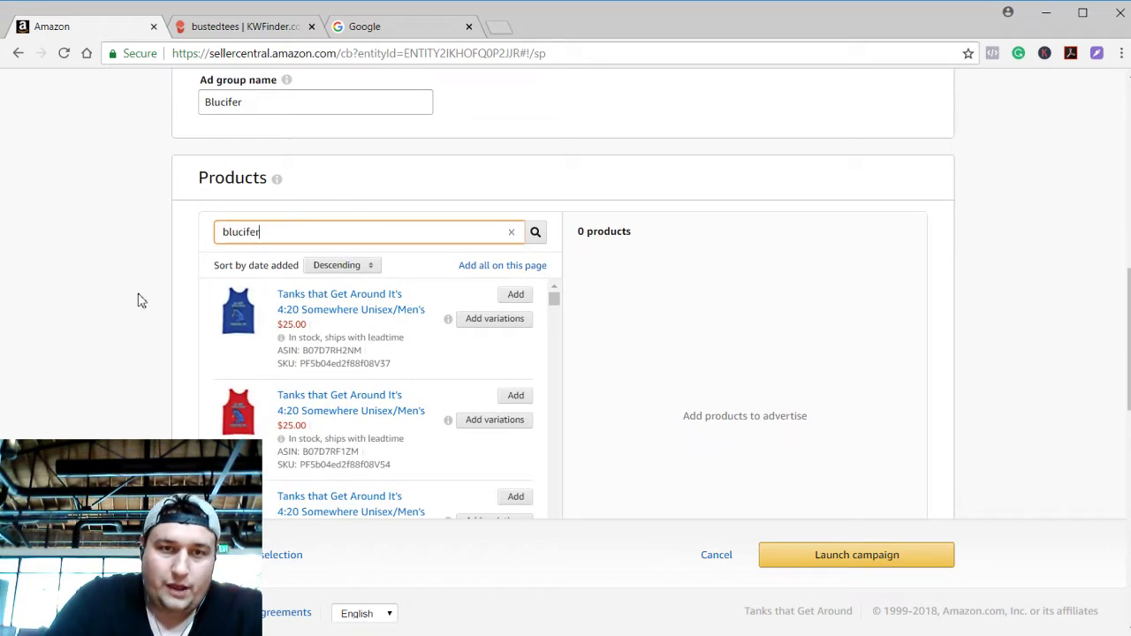
{"action": "scroll", "coordinate": [138, 300], "scroll_direction": "down", "scroll_amount": 1}
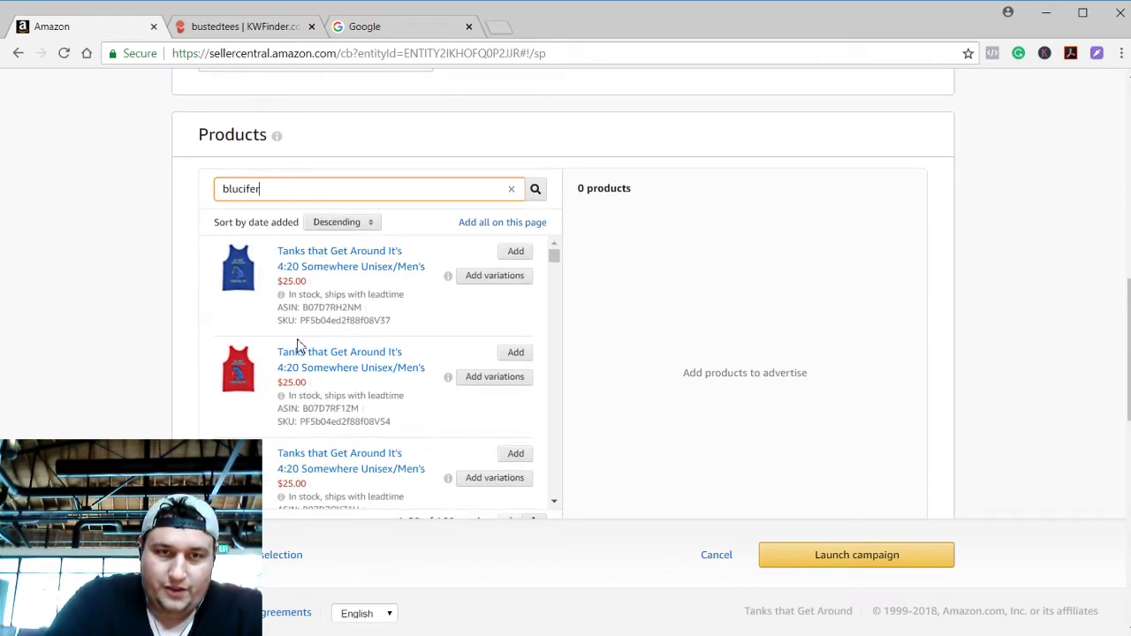
{"action": "scroll", "coordinate": [169, 303], "scroll_direction": "down", "scroll_amount": 5}
{"action": "scroll", "coordinate": [169, 303], "scroll_direction": "up", "scroll_amount": 4}
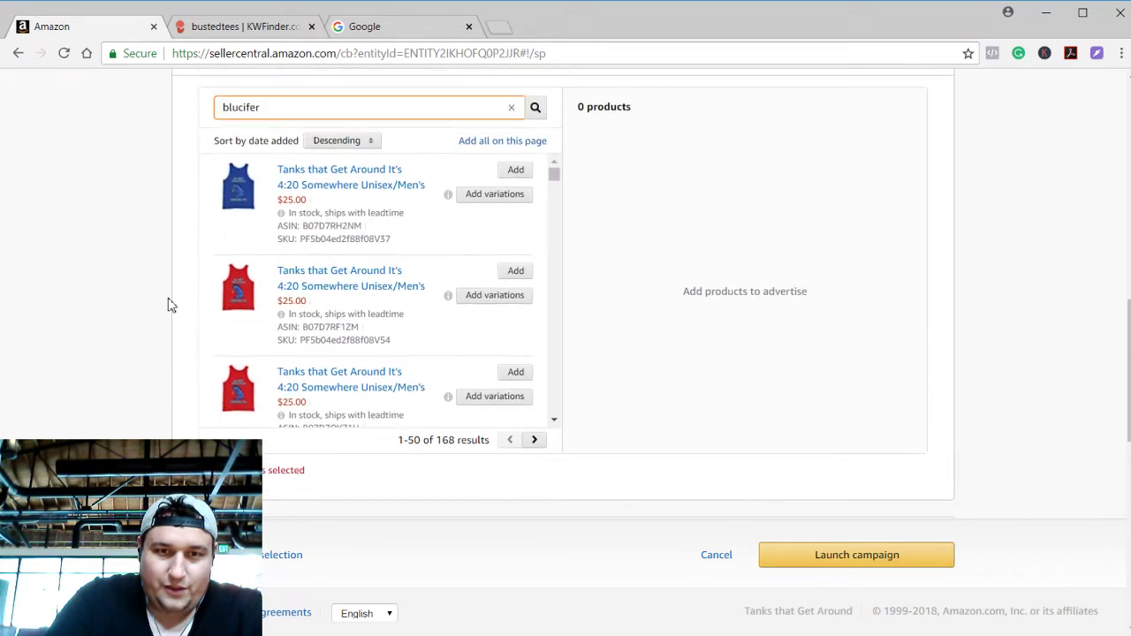
{"action": "scroll", "coordinate": [168, 303], "scroll_direction": "down", "scroll_amount": 2}
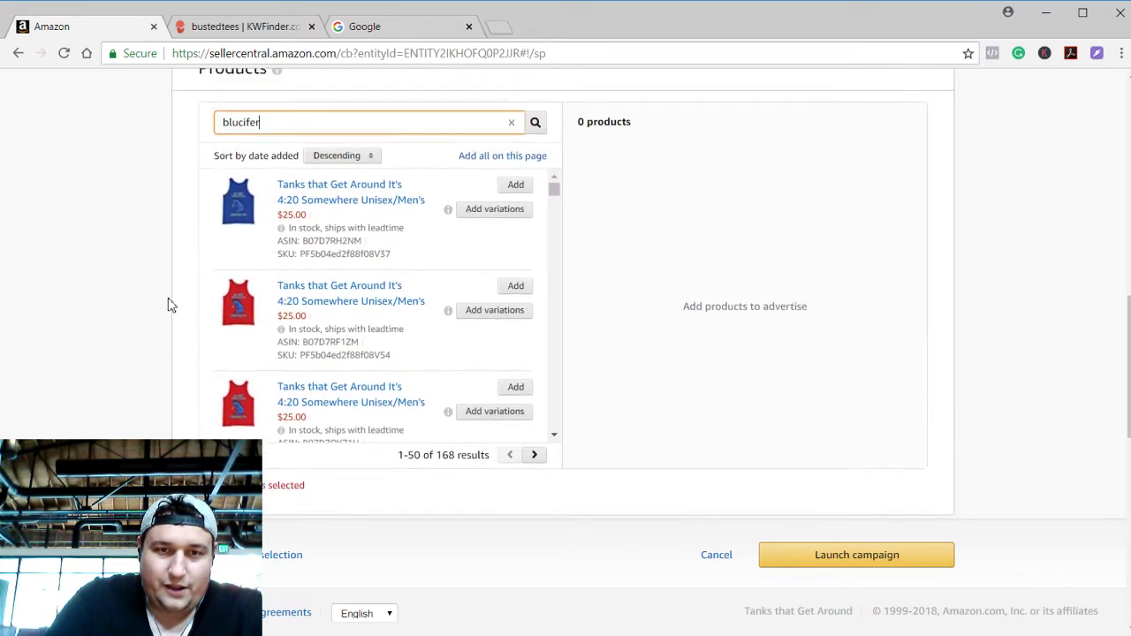
Add all products from the first three pages of the blucifer results to the ad group
{"action": "left_click", "coordinate": [491, 168]}
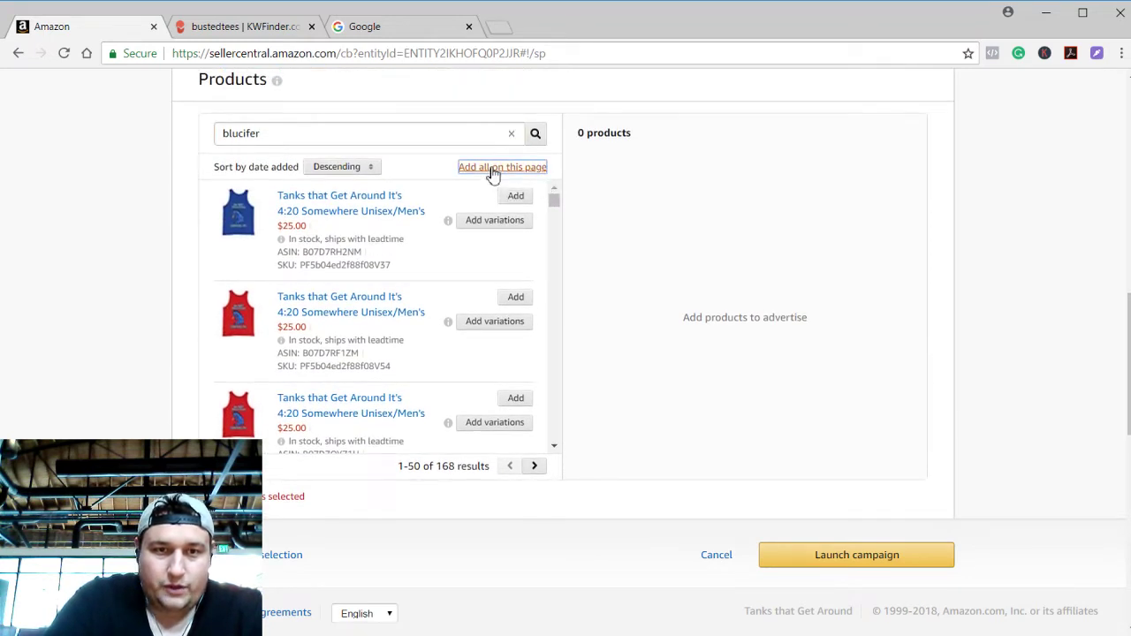
{"action": "left_click", "coordinate": [535, 468]}
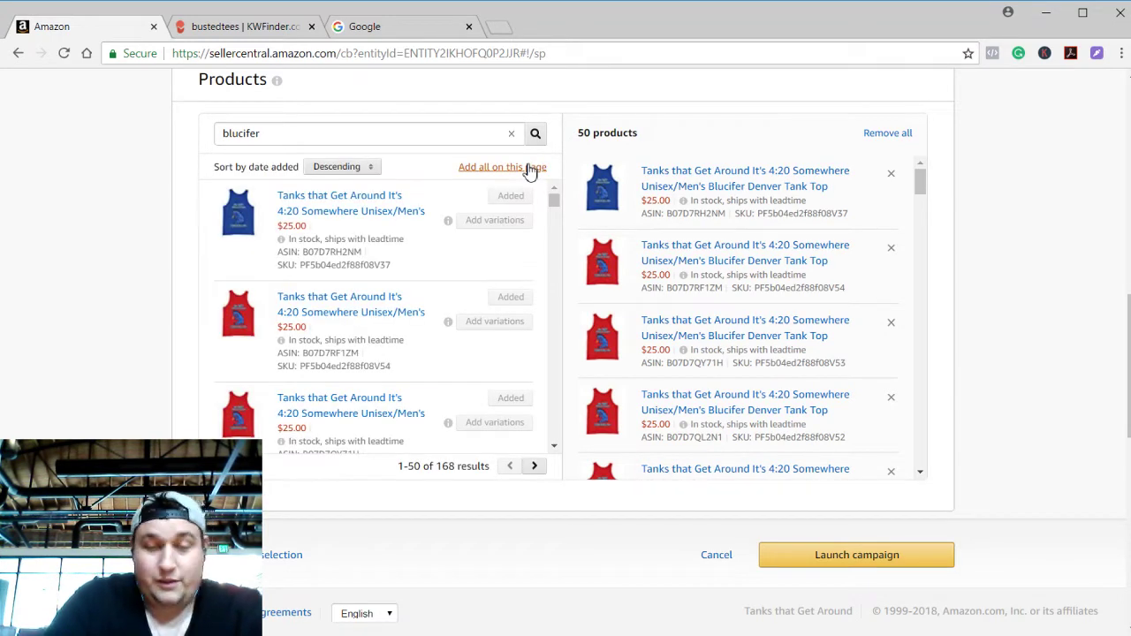
{"action": "left_click", "coordinate": [535, 466]}
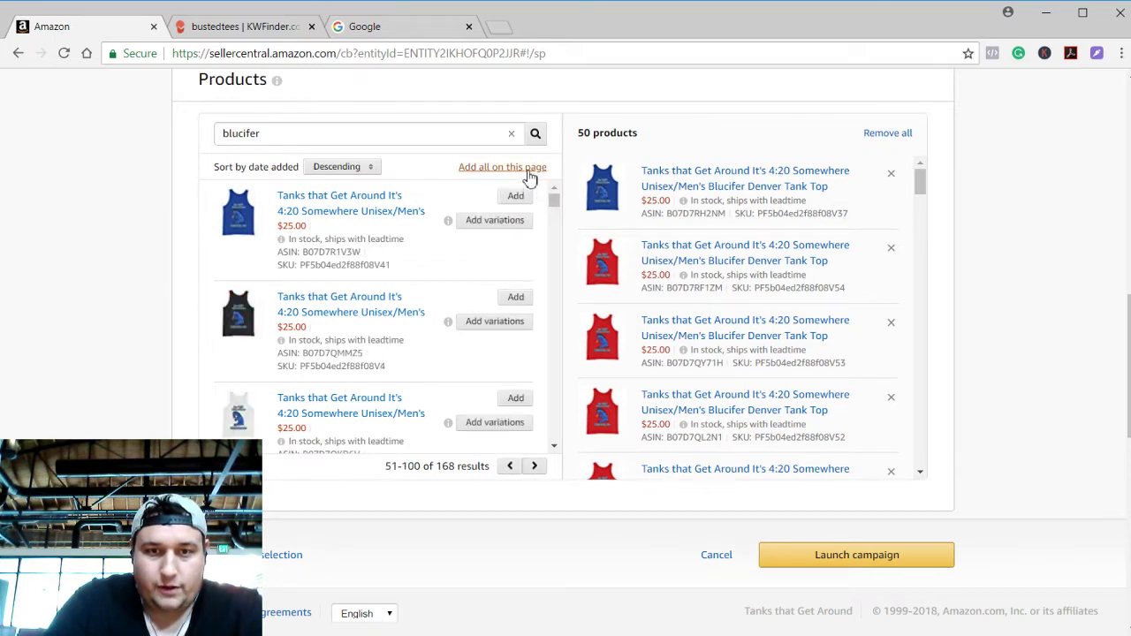
{"action": "left_click", "coordinate": [530, 176]}
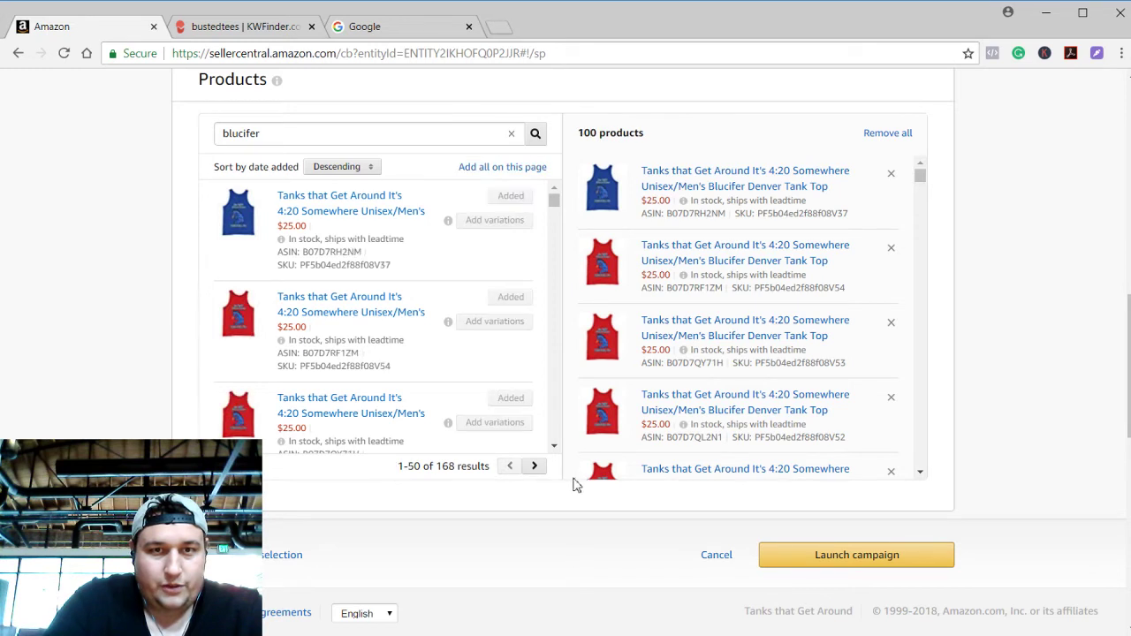
{"action": "left_click", "coordinate": [534, 465]}
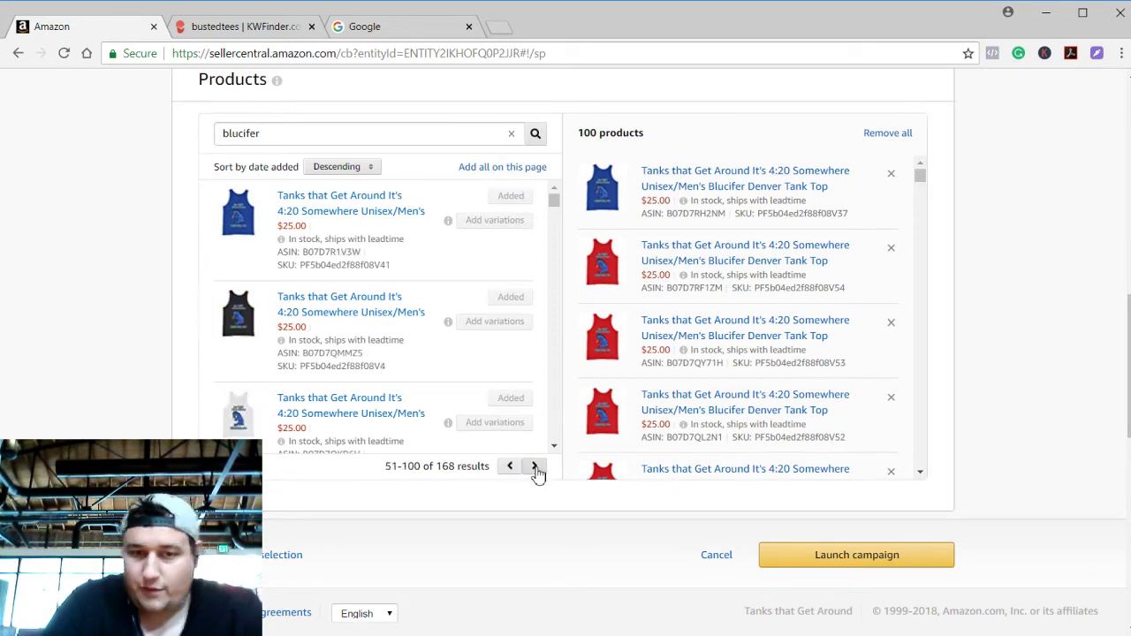
{"action": "left_click", "coordinate": [534, 465]}
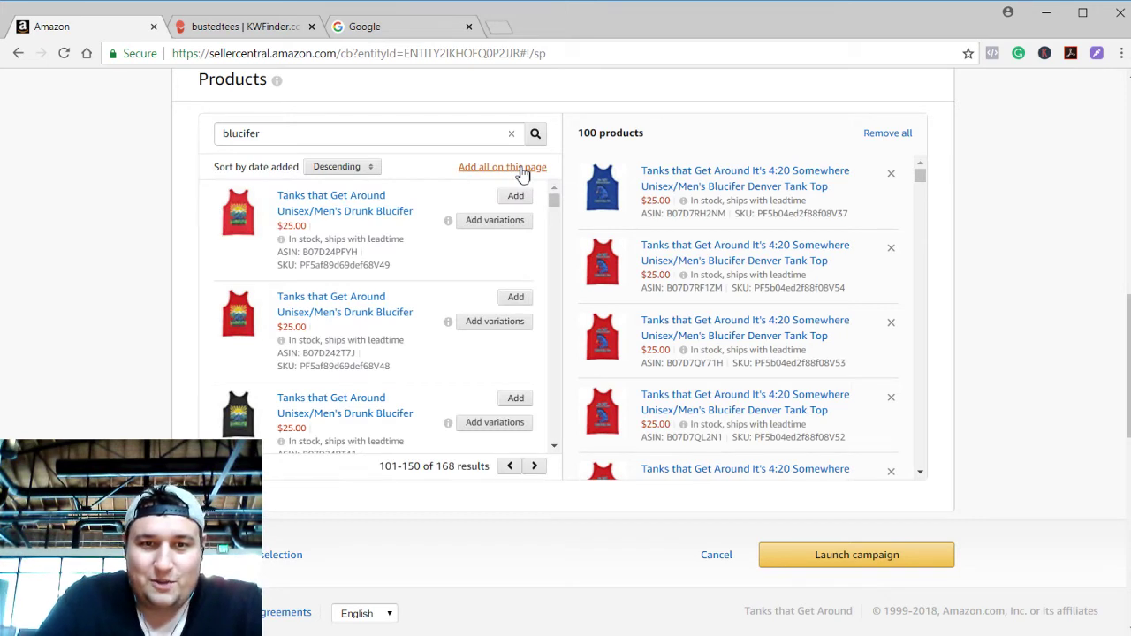
{"action": "left_click", "coordinate": [521, 168]}
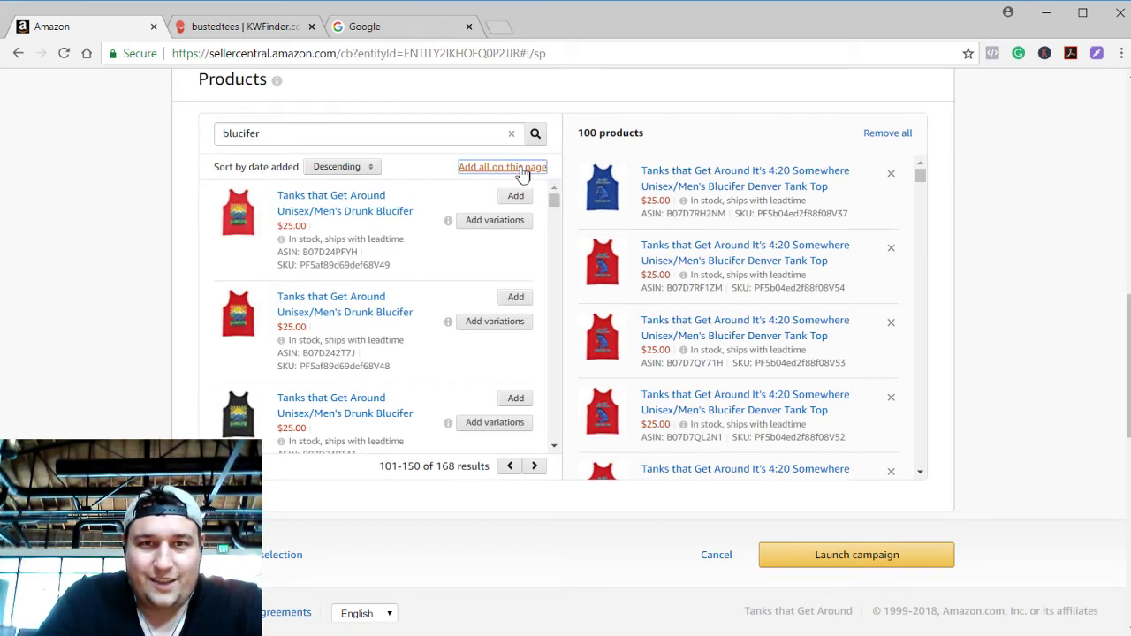
Try to add the remaining blucifer products from the further results pages to the ad group
{"action": "left_click", "coordinate": [536, 468]}
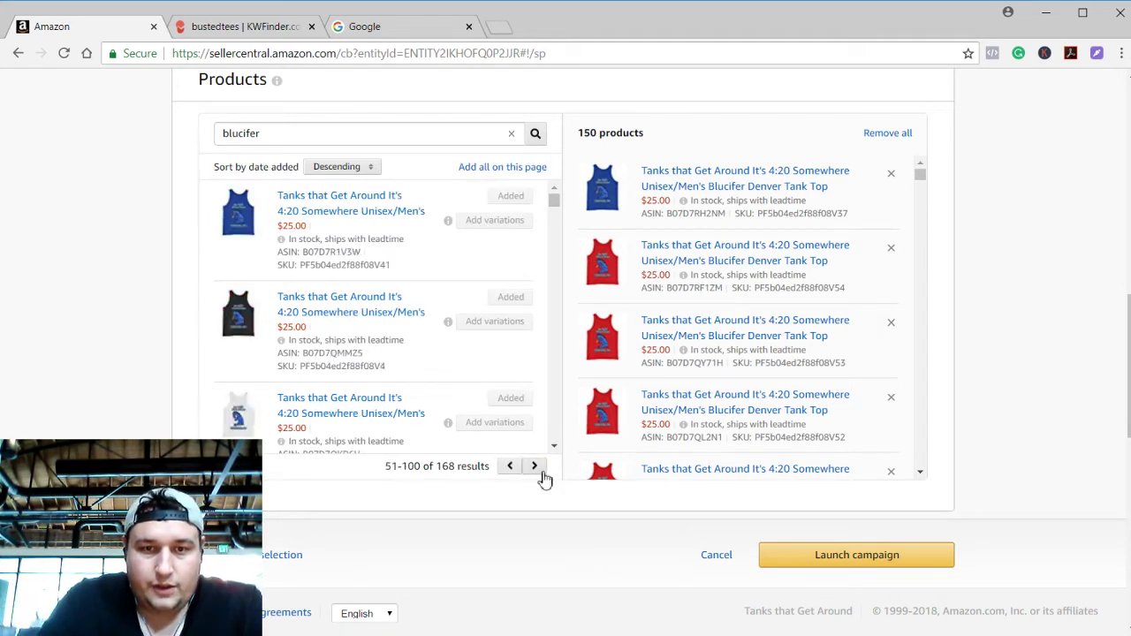
{"action": "left_click", "coordinate": [536, 468]}
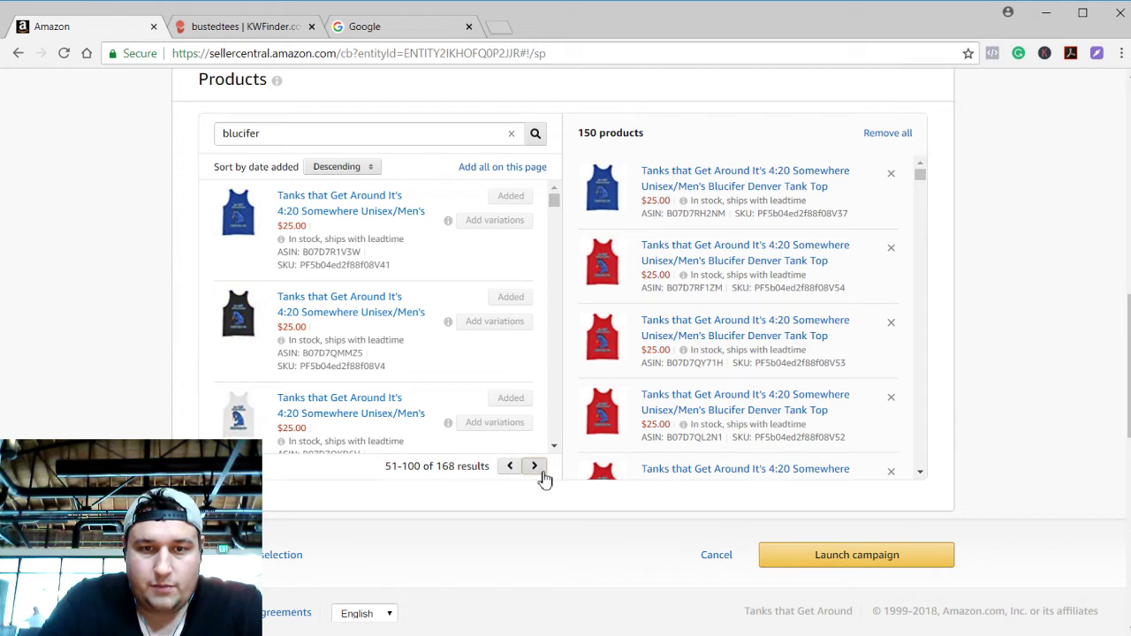
{"action": "left_click", "coordinate": [509, 173]}
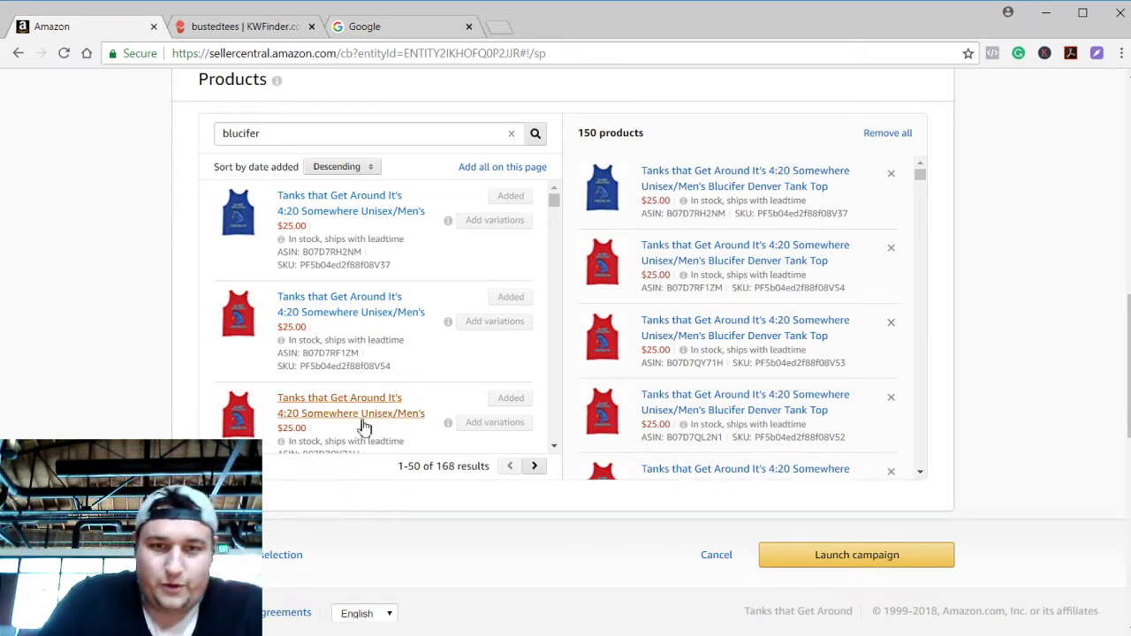
Look over the ad group's product results and the bidding and negative keyword sections of the campaign form
{"action": "scroll", "coordinate": [429, 330], "scroll_direction": "down", "scroll_amount": 10}
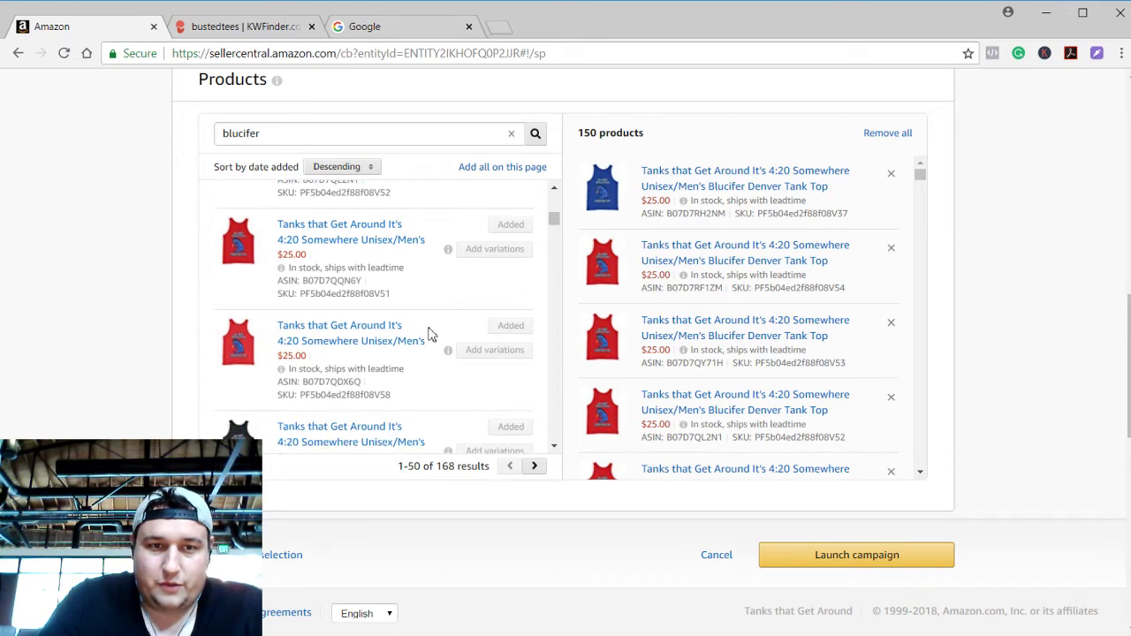
{"action": "scroll", "coordinate": [104, 272], "scroll_direction": "up", "scroll_amount": 4}
{"action": "scroll", "coordinate": [104, 272], "scroll_direction": "down", "scroll_amount": 6}
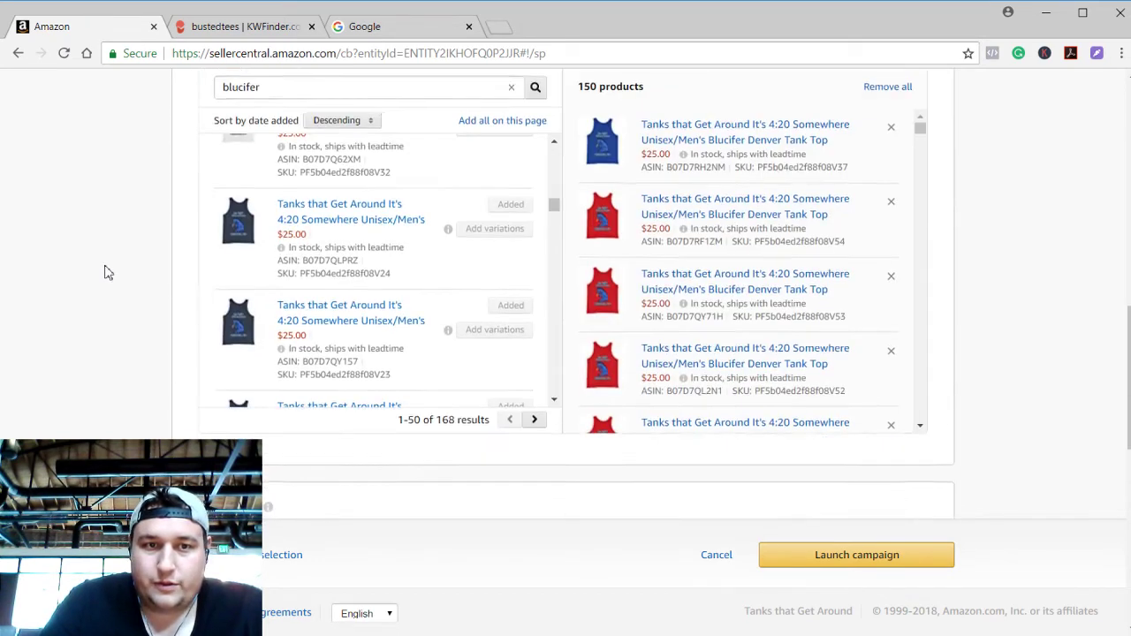
{"action": "scroll", "coordinate": [104, 272], "scroll_direction": "up", "scroll_amount": 3}
{"action": "scroll", "coordinate": [104, 272], "scroll_direction": "down", "scroll_amount": 5}
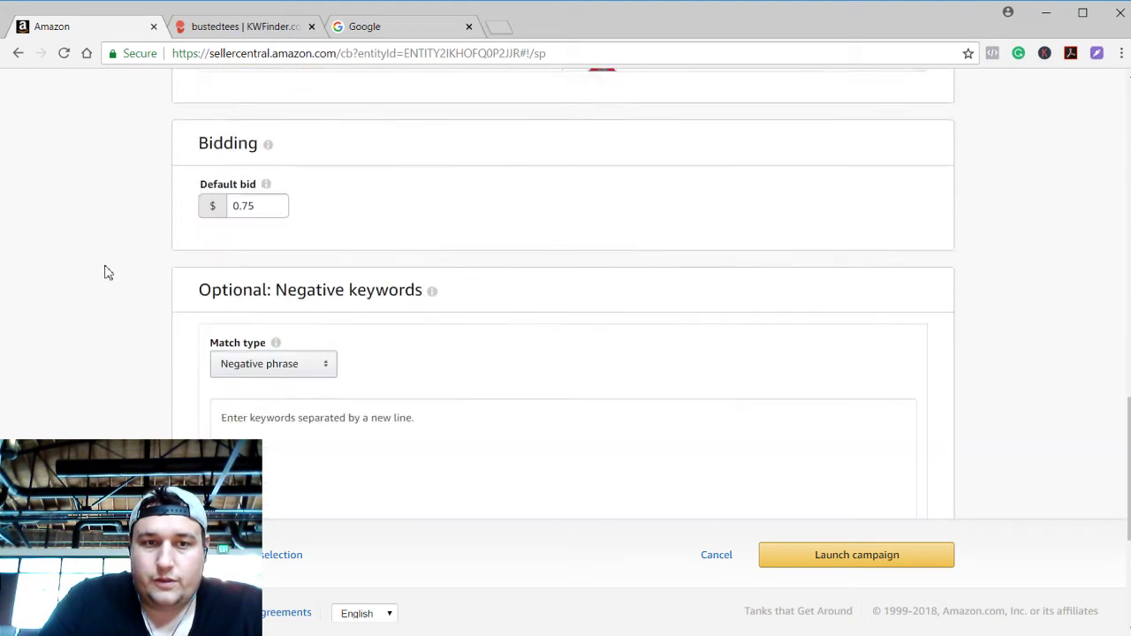
{"action": "scroll", "coordinate": [104, 272], "scroll_direction": "up", "scroll_amount": 3}
{"action": "scroll", "coordinate": [105, 272], "scroll_direction": "down", "scroll_amount": 4}
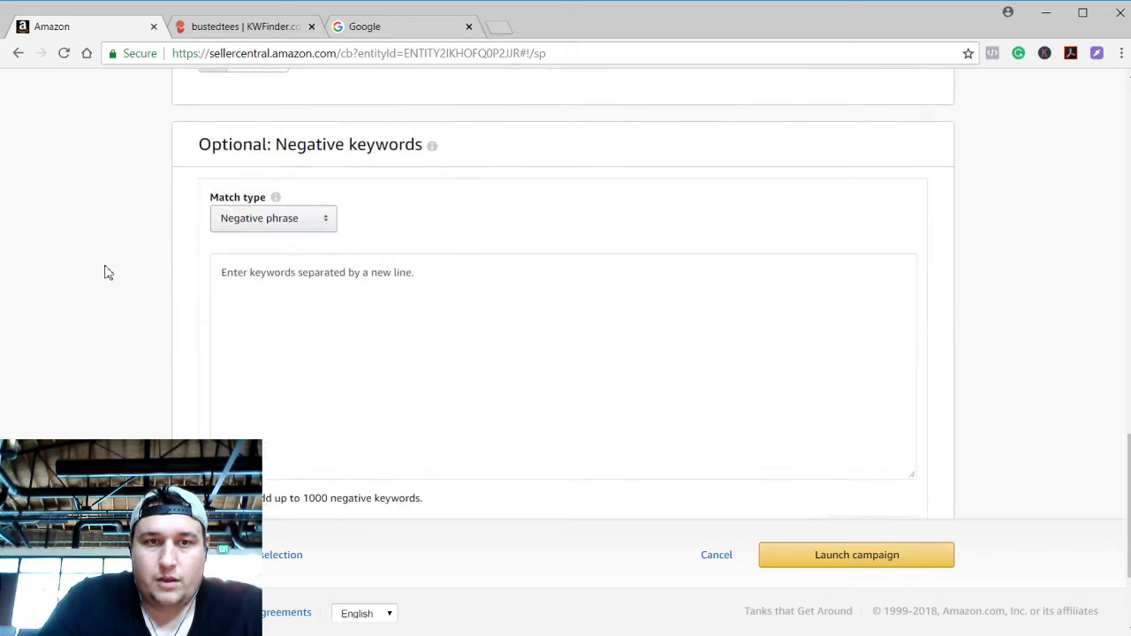
{"action": "scroll", "coordinate": [104, 272], "scroll_direction": "up", "scroll_amount": 3}
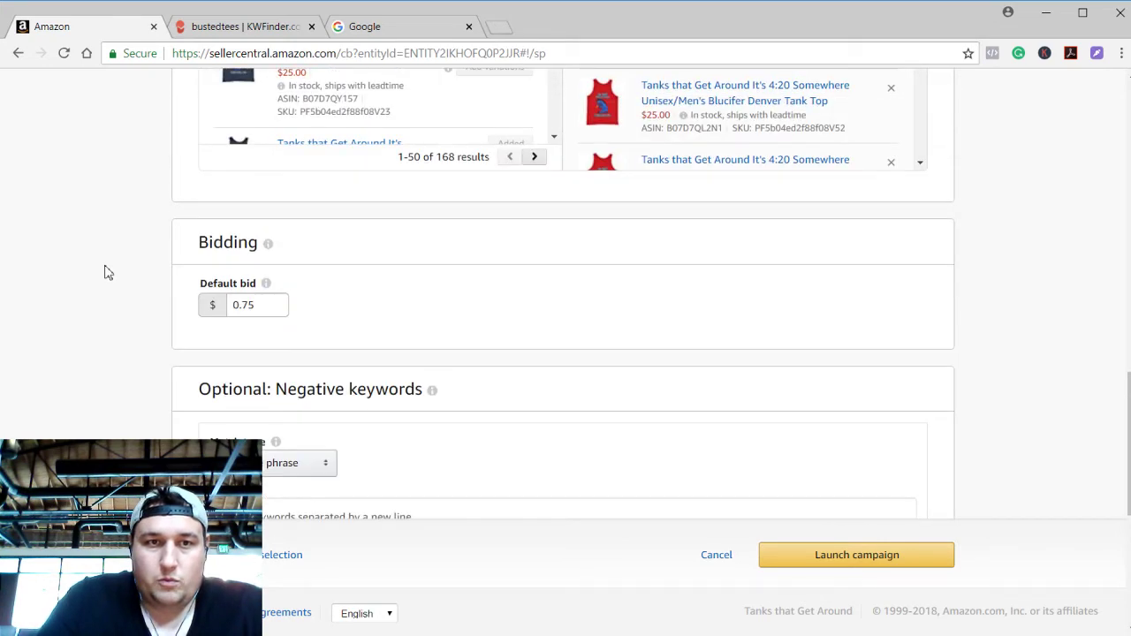
Set the Blucifer ad group's default bid to $1.00
{"action": "left_click", "coordinate": [257, 305]}
{"action": "key", "text": "BackSpace"}
{"action": "key", "text": "BackSpace"}
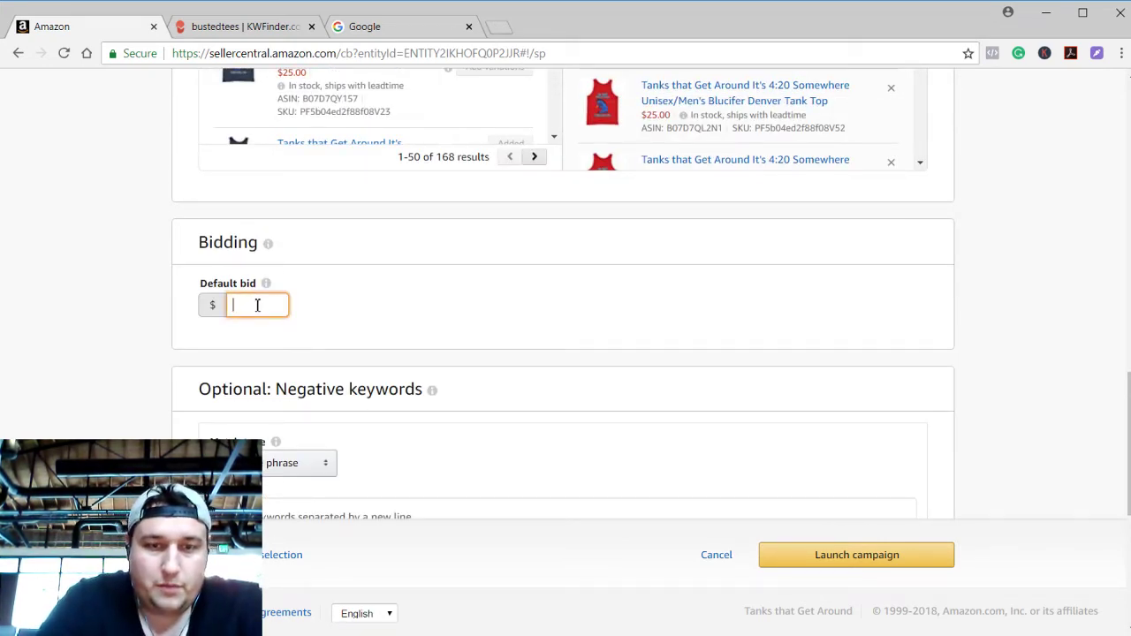
{"action": "left_click", "coordinate": [491, 339]}
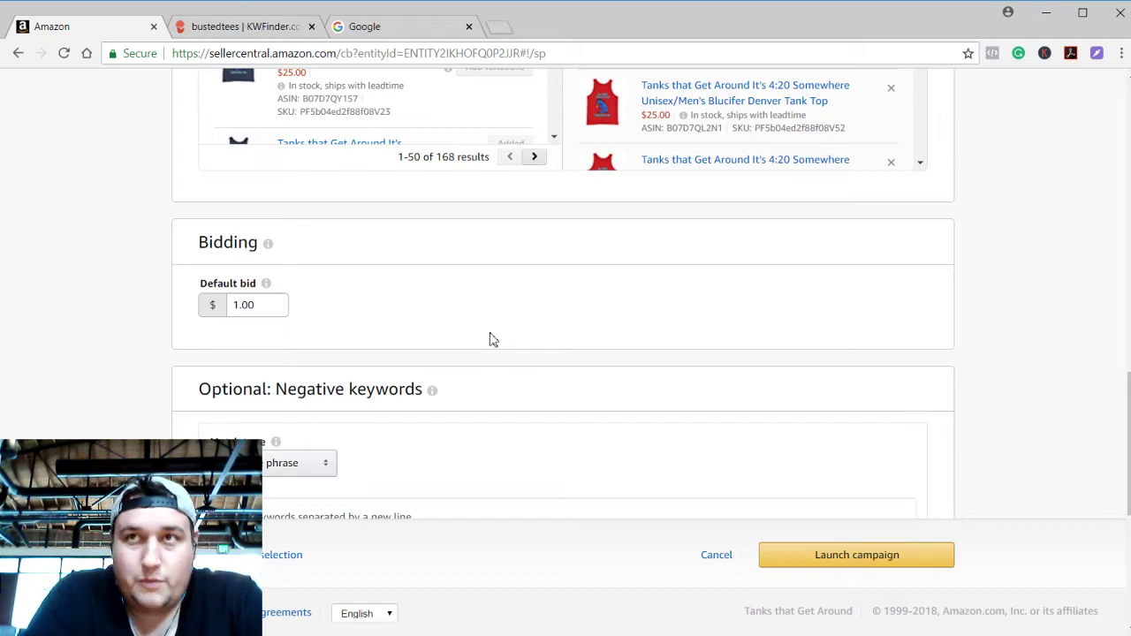
Review the campaign form without adding negative keywords and launch the Denver Campaign
{"action": "scroll", "coordinate": [492, 340], "scroll_direction": "down", "scroll_amount": 3}
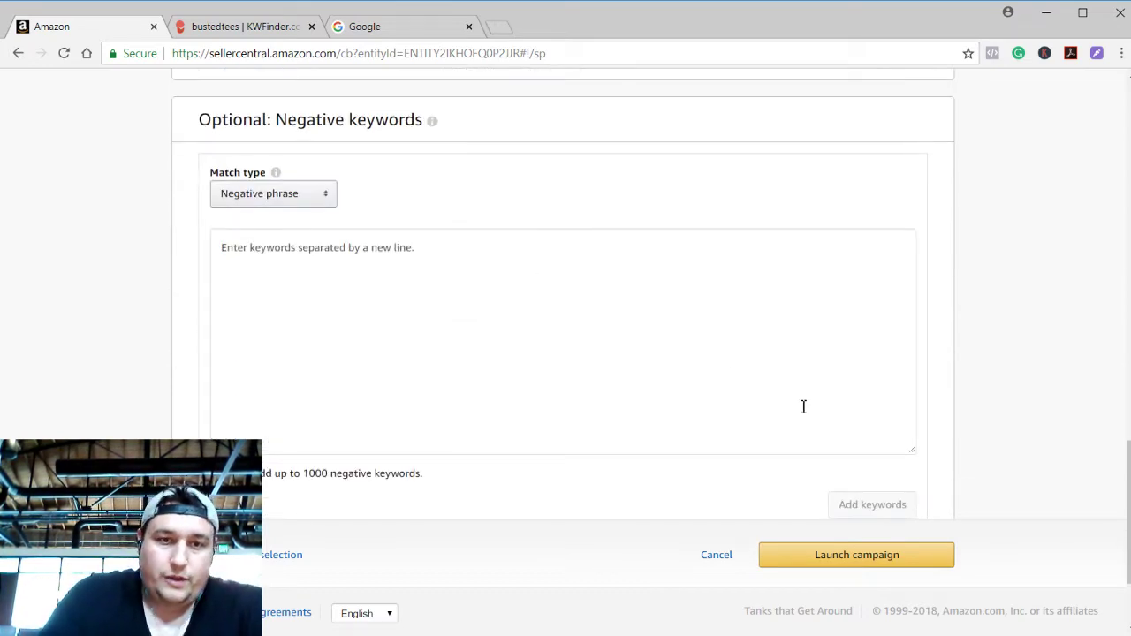
{"action": "scroll", "coordinate": [805, 414], "scroll_direction": "down", "scroll_amount": 2}
{"action": "scroll", "coordinate": [802, 446], "scroll_direction": "up", "scroll_amount": 10}
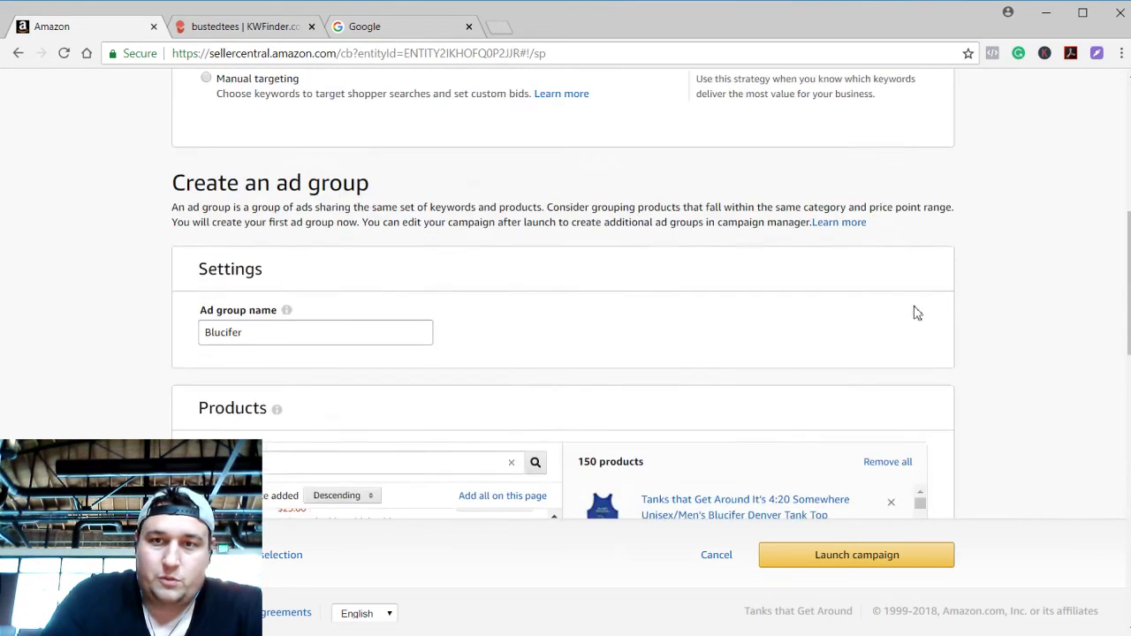
{"action": "scroll", "coordinate": [917, 313], "scroll_direction": "up", "scroll_amount": 6}
{"action": "scroll", "coordinate": [901, 323], "scroll_direction": "down", "scroll_amount": 5}
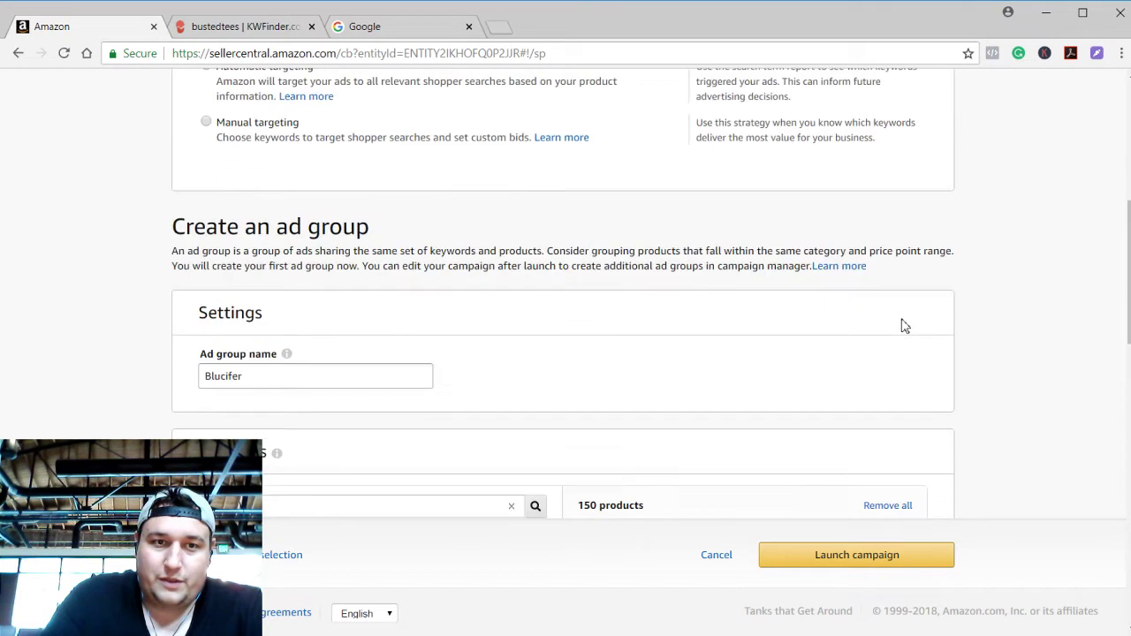
{"action": "scroll", "coordinate": [903, 325], "scroll_direction": "down", "scroll_amount": 10}
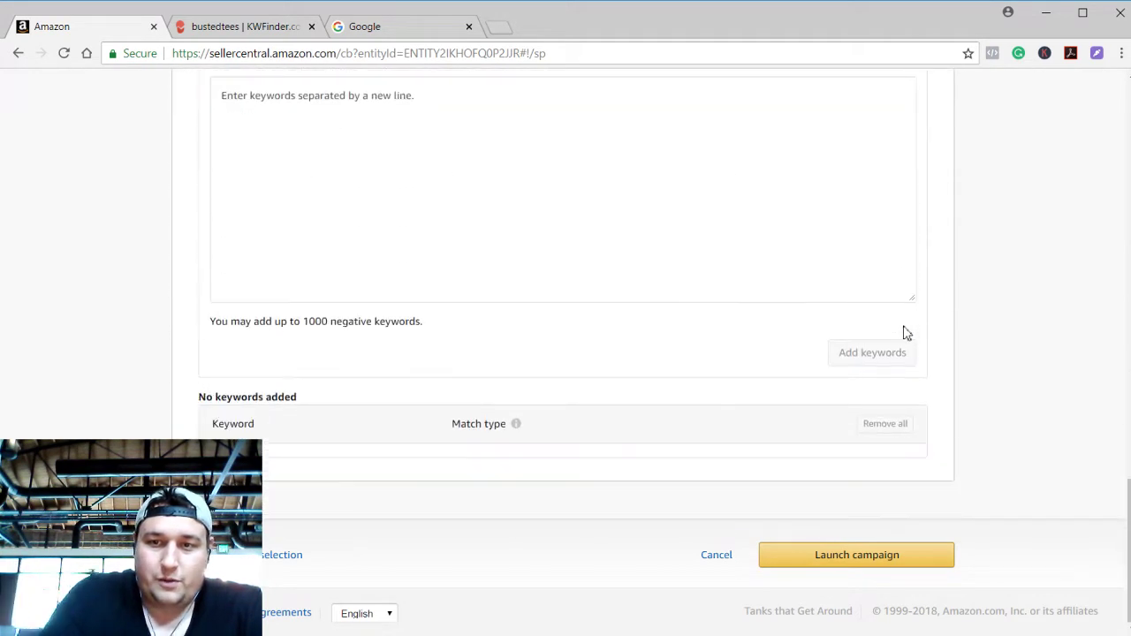
{"action": "left_click", "coordinate": [808, 556]}
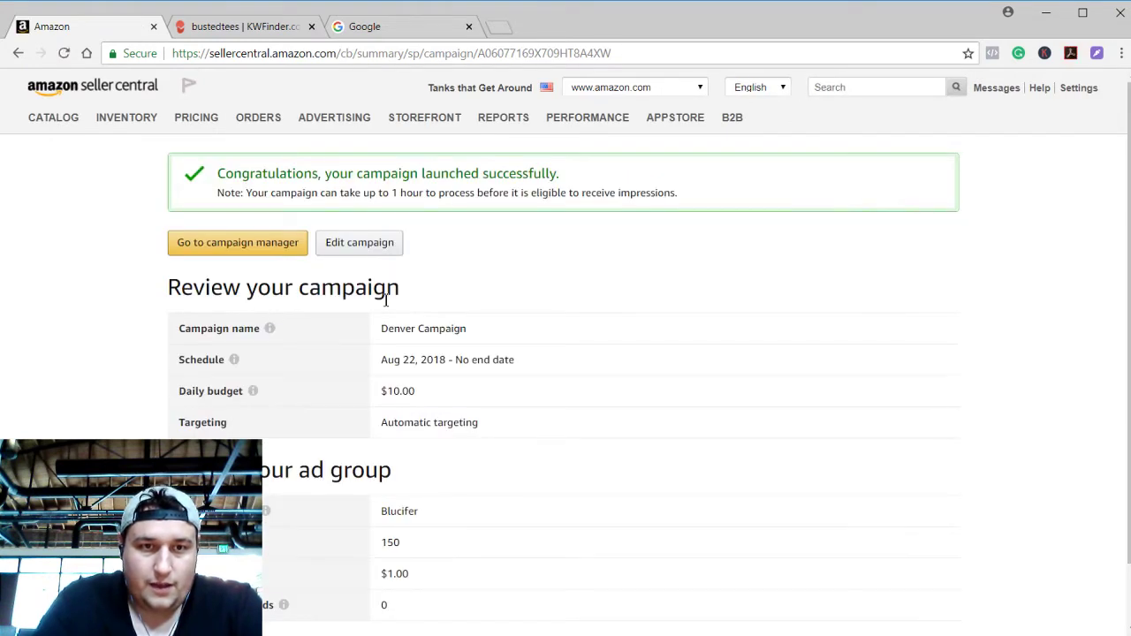
Open the campaign manager and look over the campaign list, including the explanation of the targeting types
{"action": "left_click", "coordinate": [270, 250]}
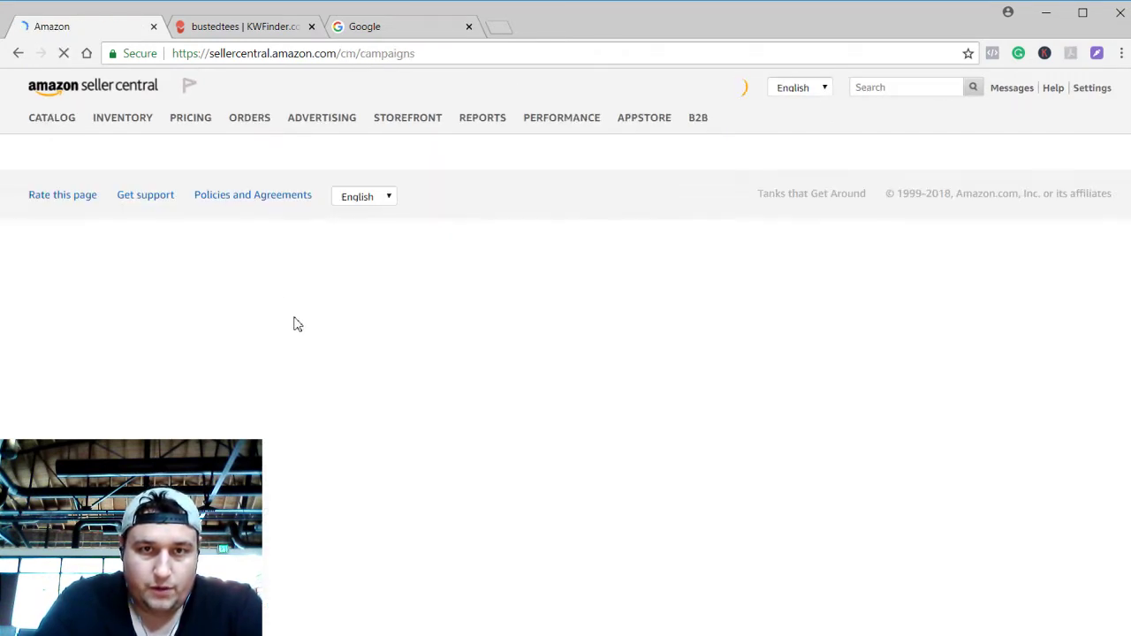
{"action": "scroll", "coordinate": [432, 369], "scroll_direction": "down", "scroll_amount": 3}
{"action": "mouse_move", "coordinate": [432, 369]}
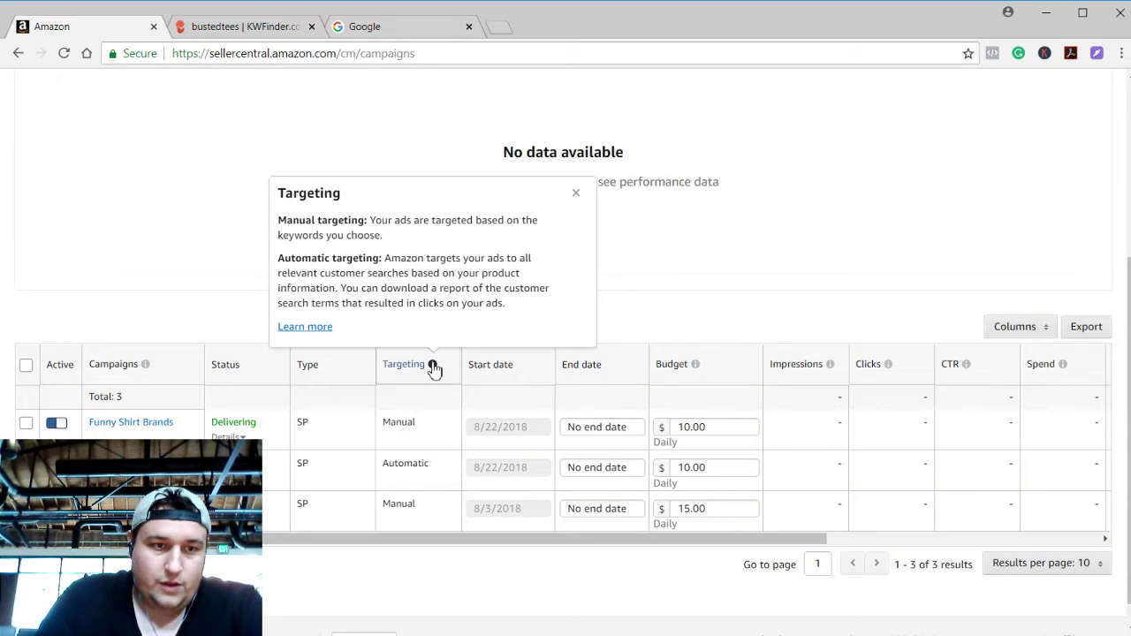
{"action": "scroll", "coordinate": [270, 306], "scroll_direction": "up", "scroll_amount": 1}
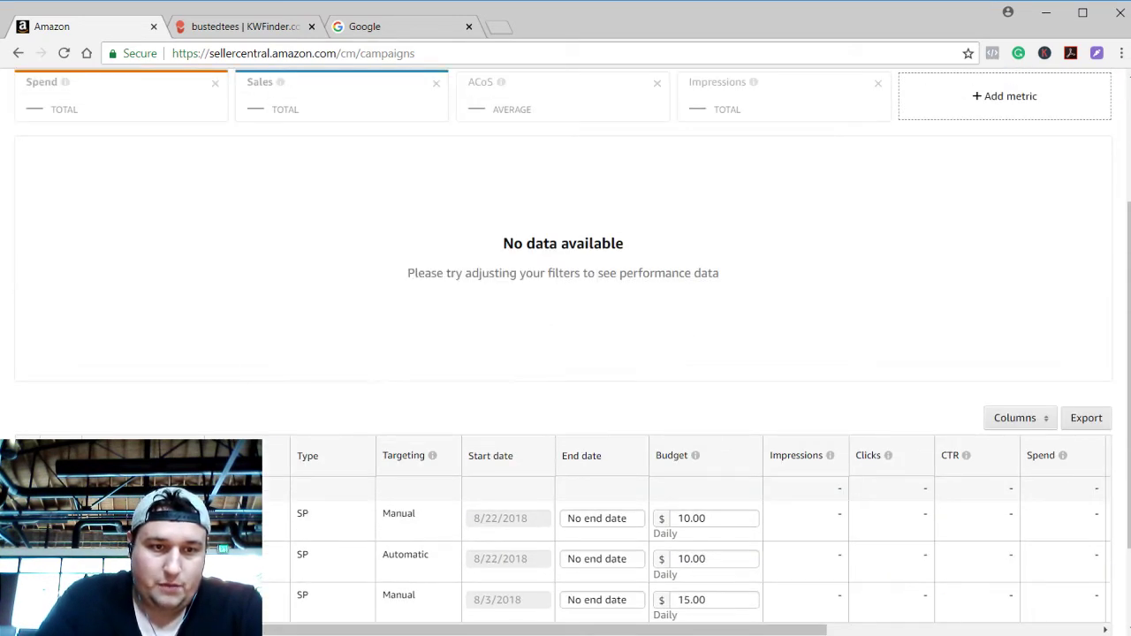
{"action": "scroll", "coordinate": [361, 391], "scroll_direction": "up", "scroll_amount": 3}
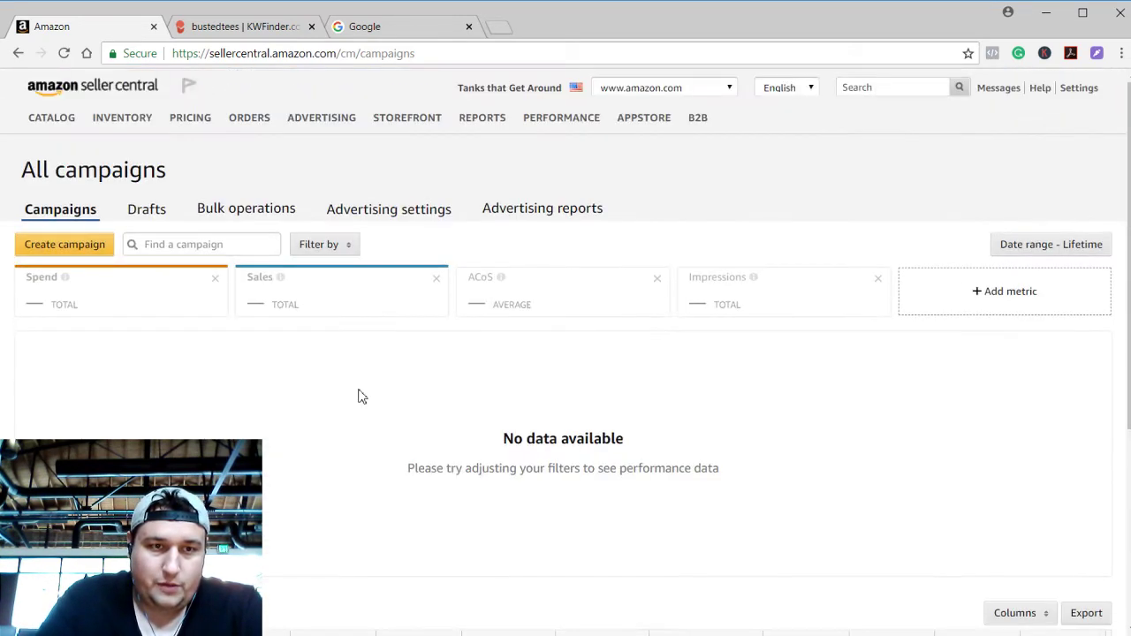
Start a new Sponsored Products campaign and name it "Denver Campaign Manual"
{"action": "left_click", "coordinate": [58, 251]}
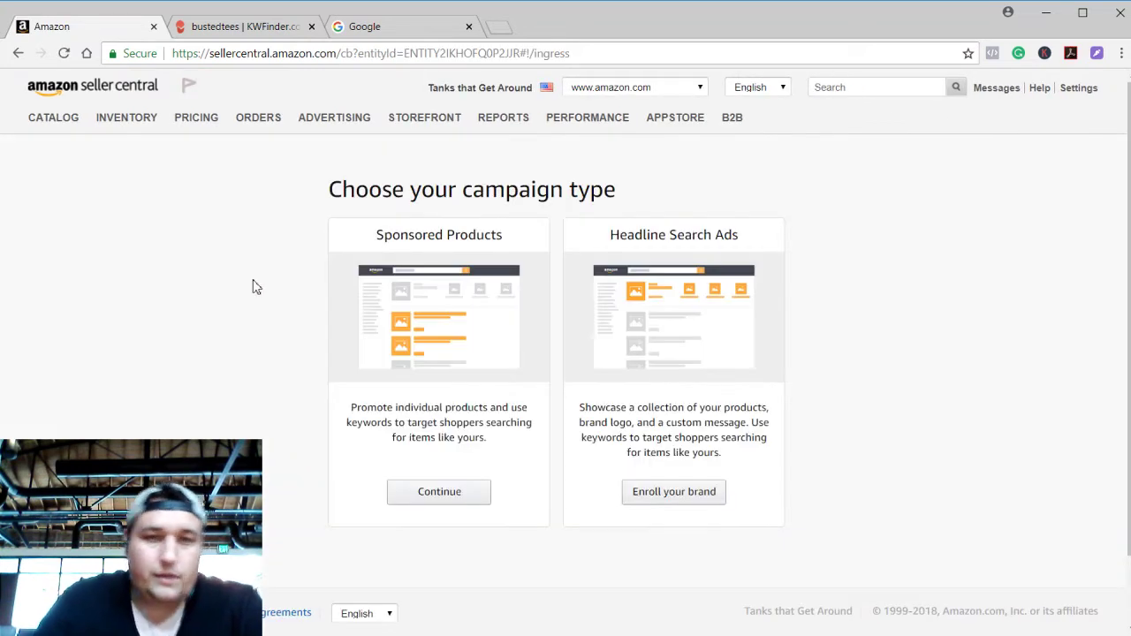
{"action": "left_click", "coordinate": [410, 490]}
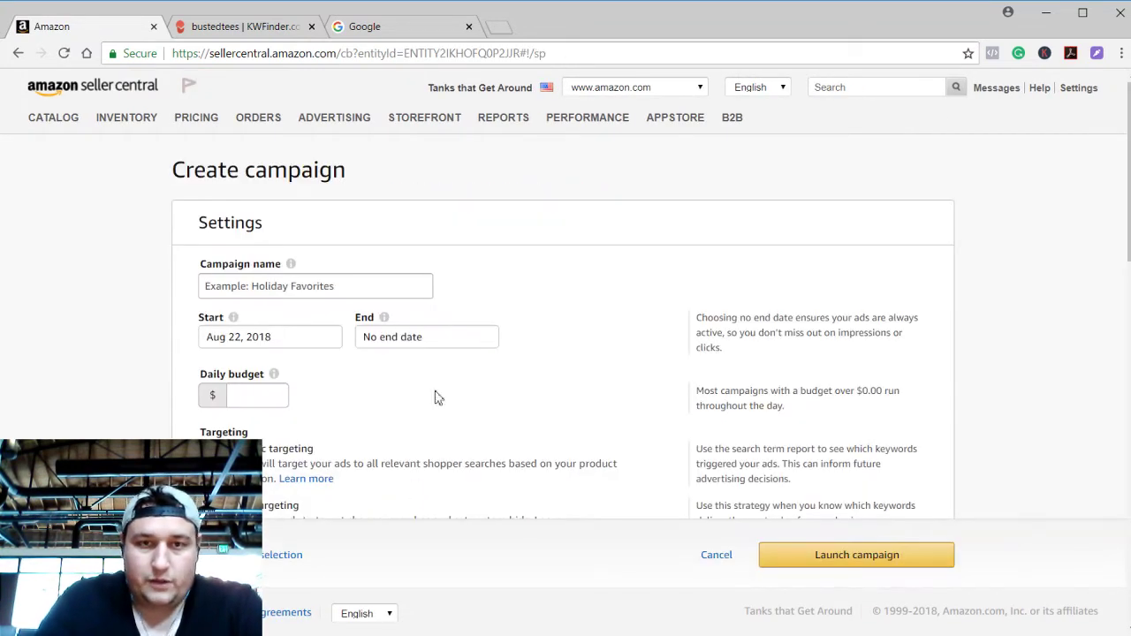
{"action": "left_click", "coordinate": [236, 285]}
{"action": "type", "text": "Denve"}
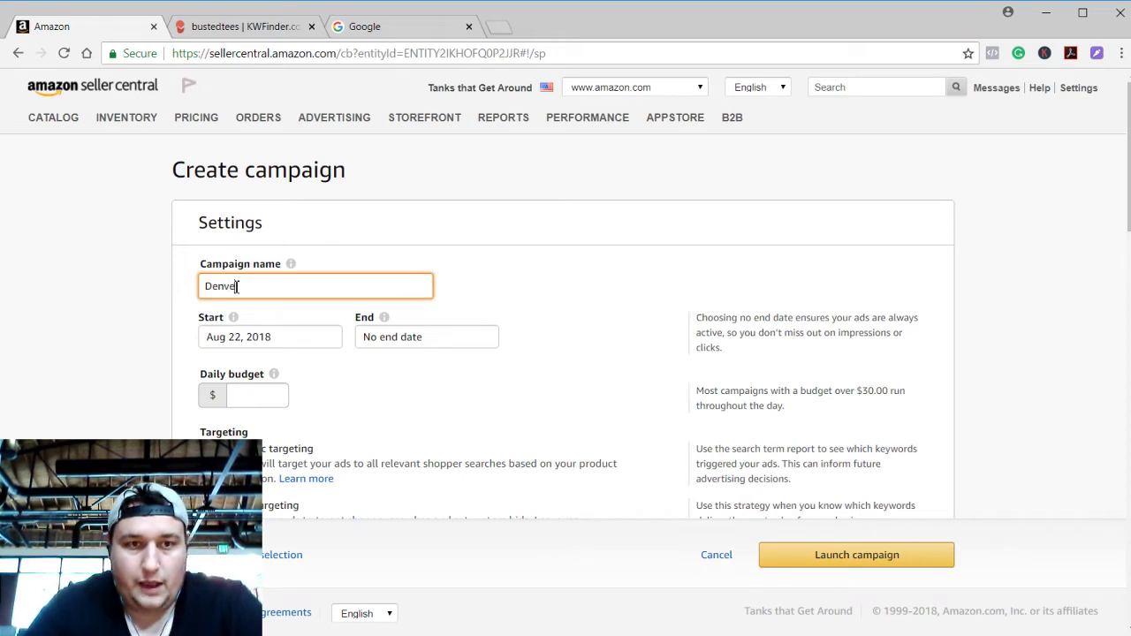
{"action": "type", "text": "r Campaign M"}
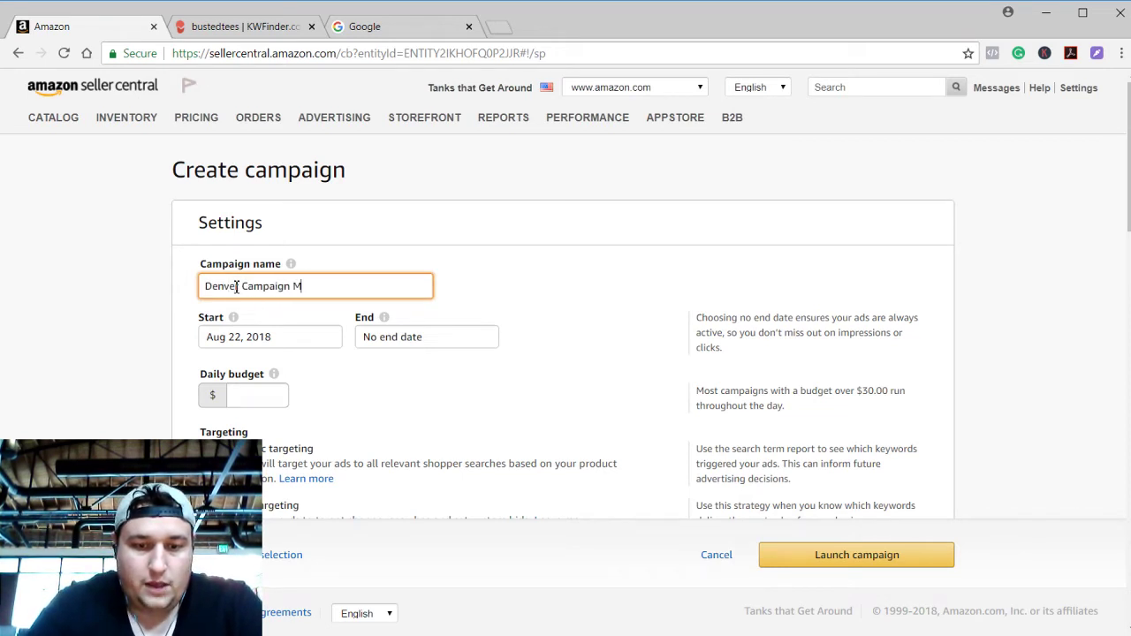
{"action": "type", "text": "anual"}
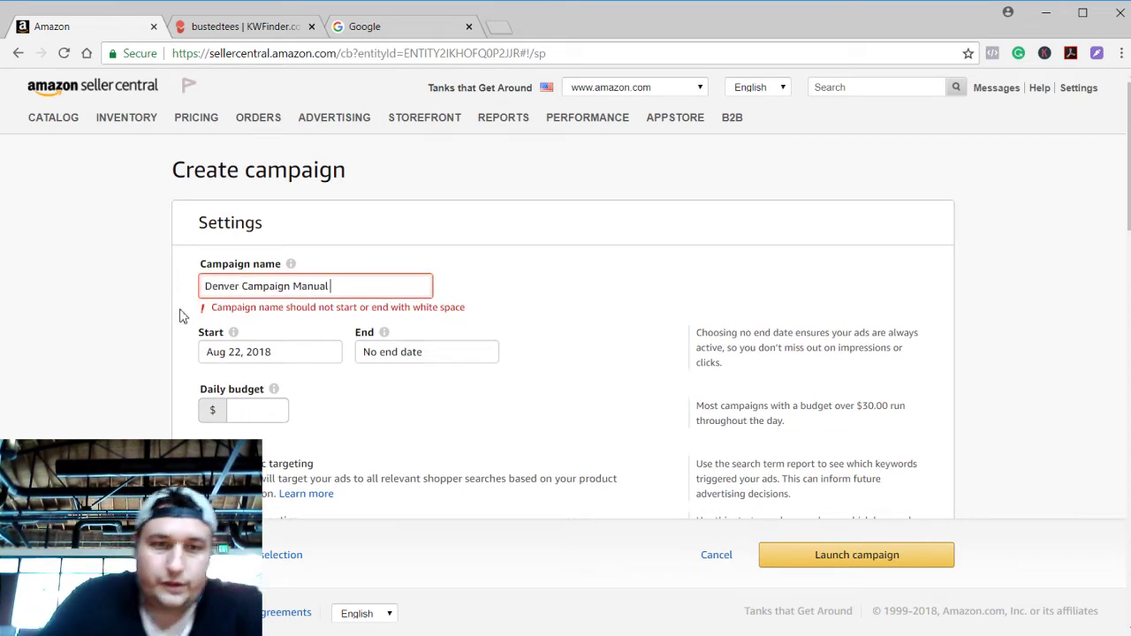
{"action": "key", "text": "BackSpace"}
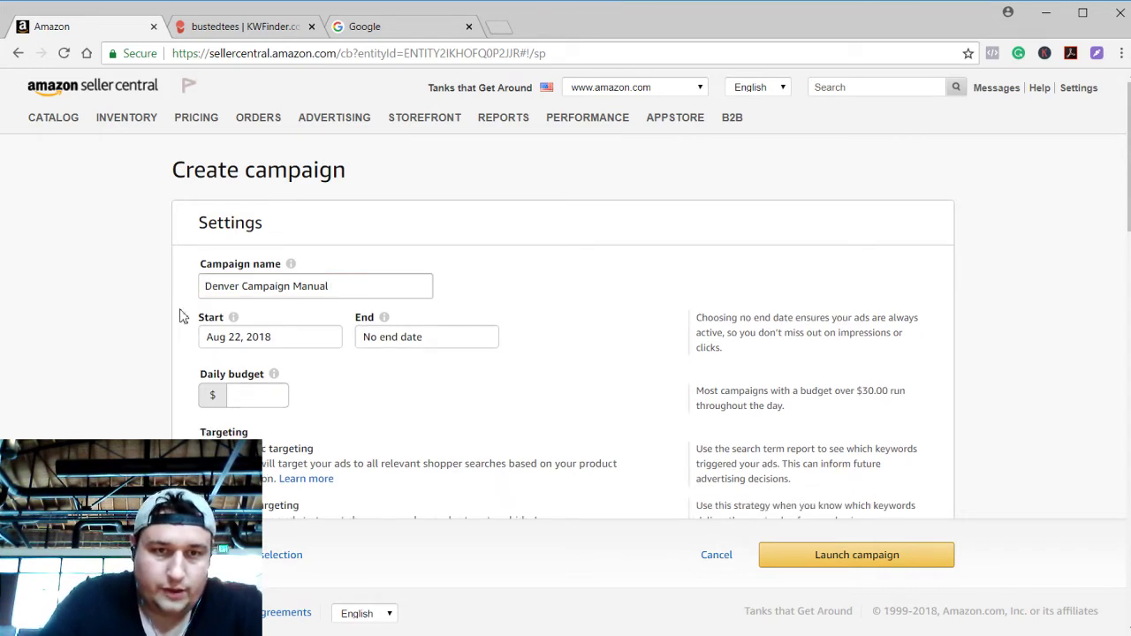
Set the new campaign's daily budget to $10.00 and choose manual targeting
{"action": "left_click", "coordinate": [280, 397]}
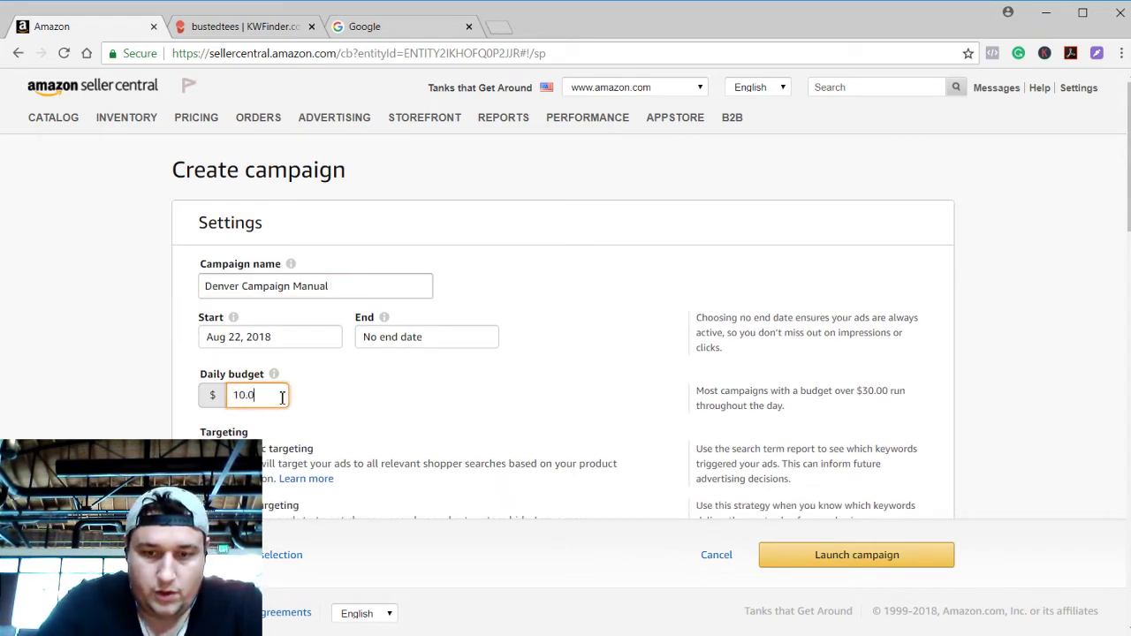
{"action": "left_click", "coordinate": [151, 372]}
{"action": "scroll", "coordinate": [151, 372], "scroll_direction": "down", "scroll_amount": 3}
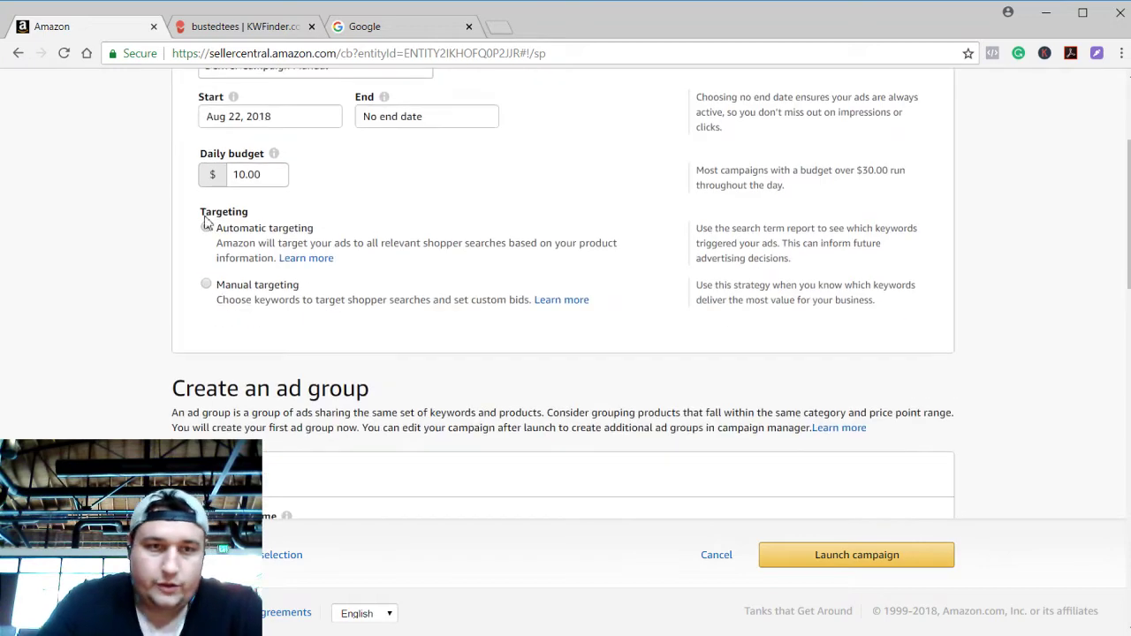
{"action": "left_click", "coordinate": [208, 285]}
Name the manual campaign's ad group "Blucifer" and search its product list for "blucifer"
{"action": "scroll", "coordinate": [442, 386], "scroll_direction": "down", "scroll_amount": 3}
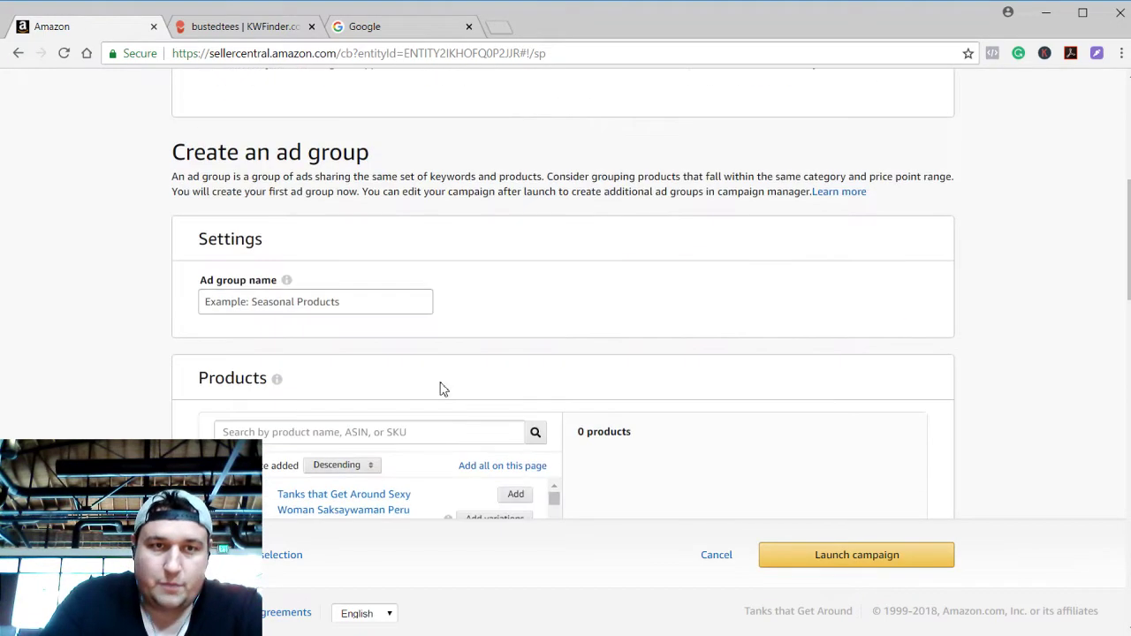
{"action": "scroll", "coordinate": [442, 388], "scroll_direction": "up", "scroll_amount": 2}
{"action": "scroll", "coordinate": [277, 311], "scroll_direction": "down", "scroll_amount": 5}
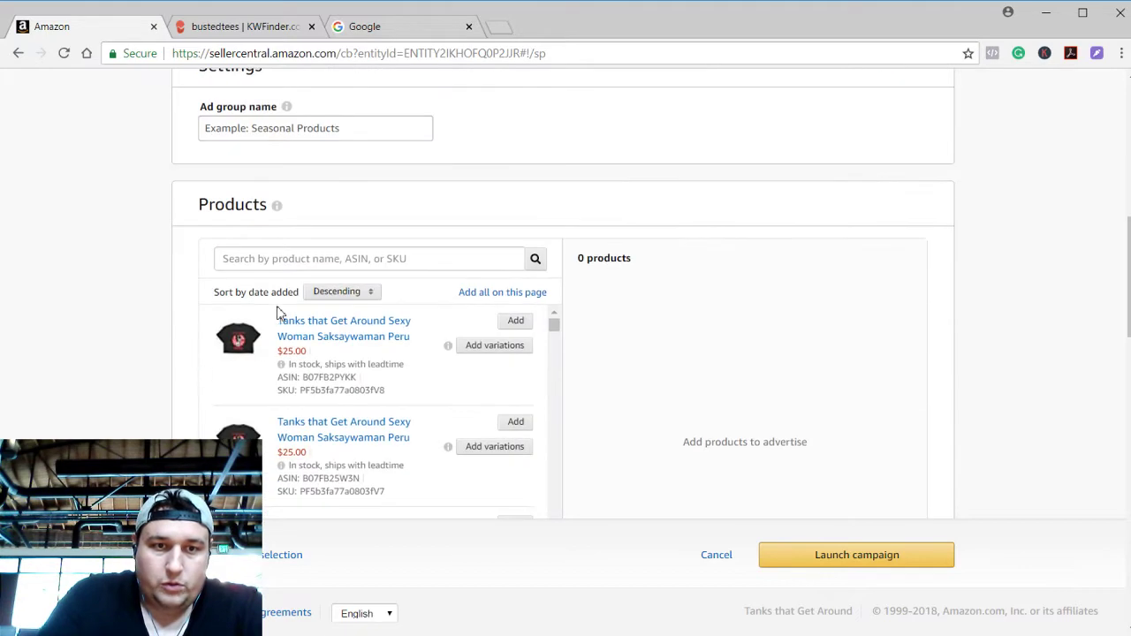
{"action": "left_click", "coordinate": [295, 260]}
{"action": "type", "text": "blucifer"}
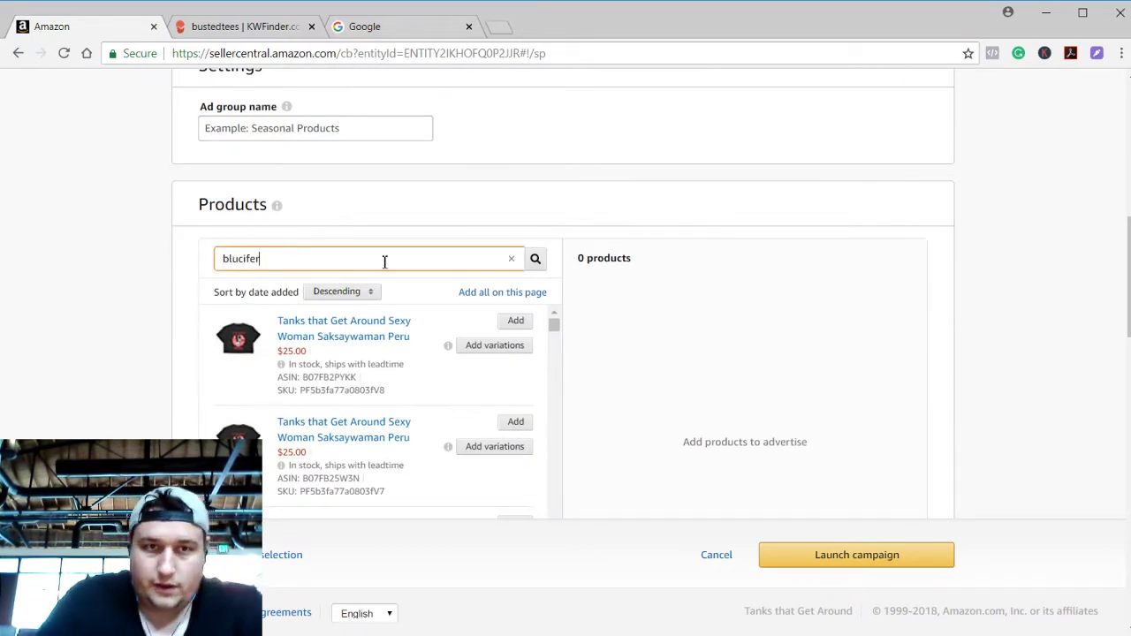
{"action": "left_click", "coordinate": [273, 131]}
{"action": "type", "text": "Blu"}
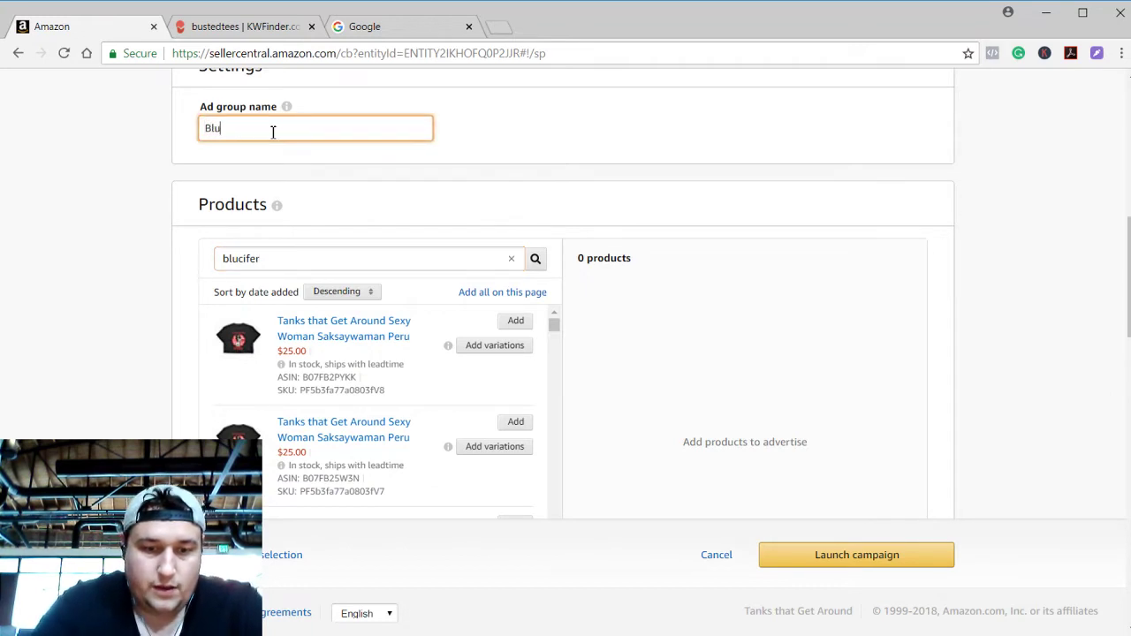
{"action": "type", "text": "cifer"}
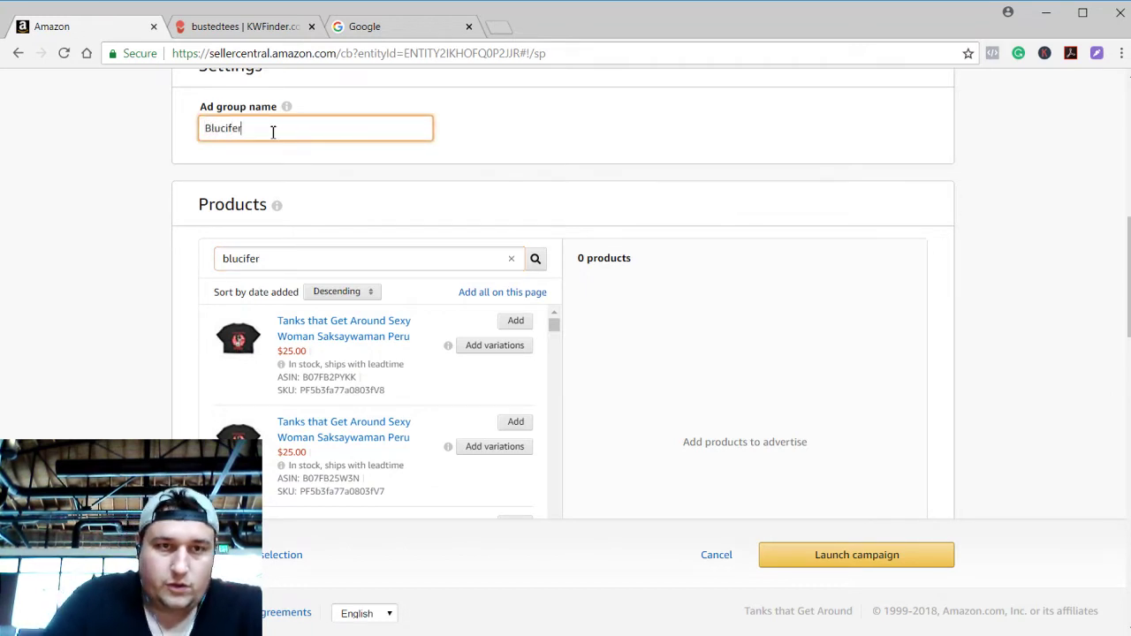
{"action": "left_click", "coordinate": [300, 251]}
{"action": "key", "text": "Return"}
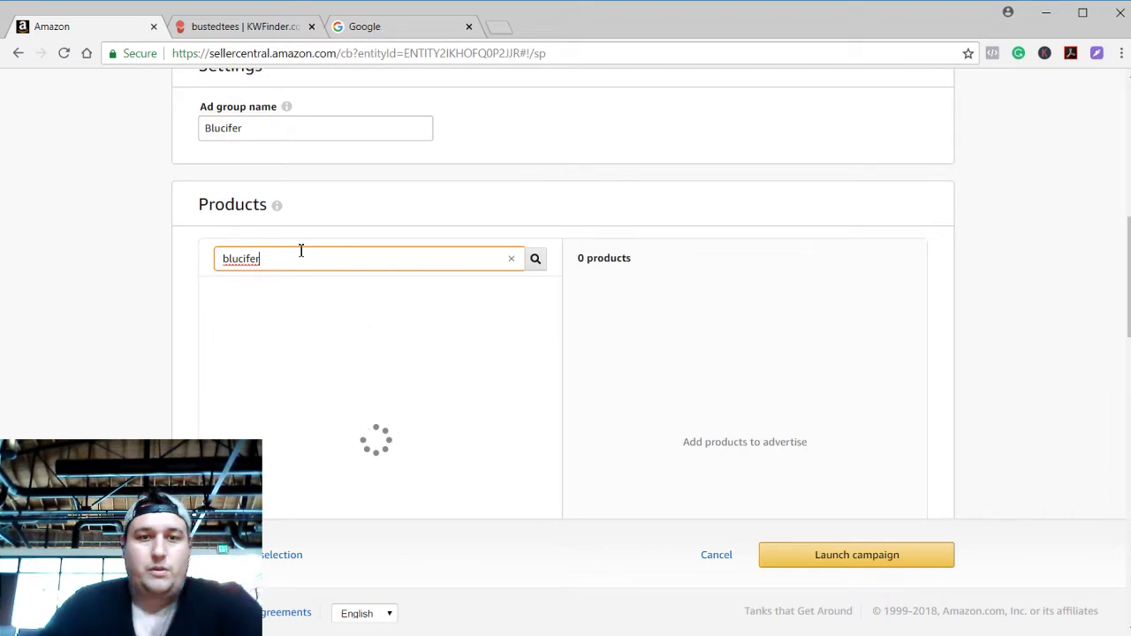
Add every product on the first three pages of the "blucifer" search results to the ad group
{"action": "scroll", "coordinate": [109, 313], "scroll_direction": "down", "scroll_amount": 2}
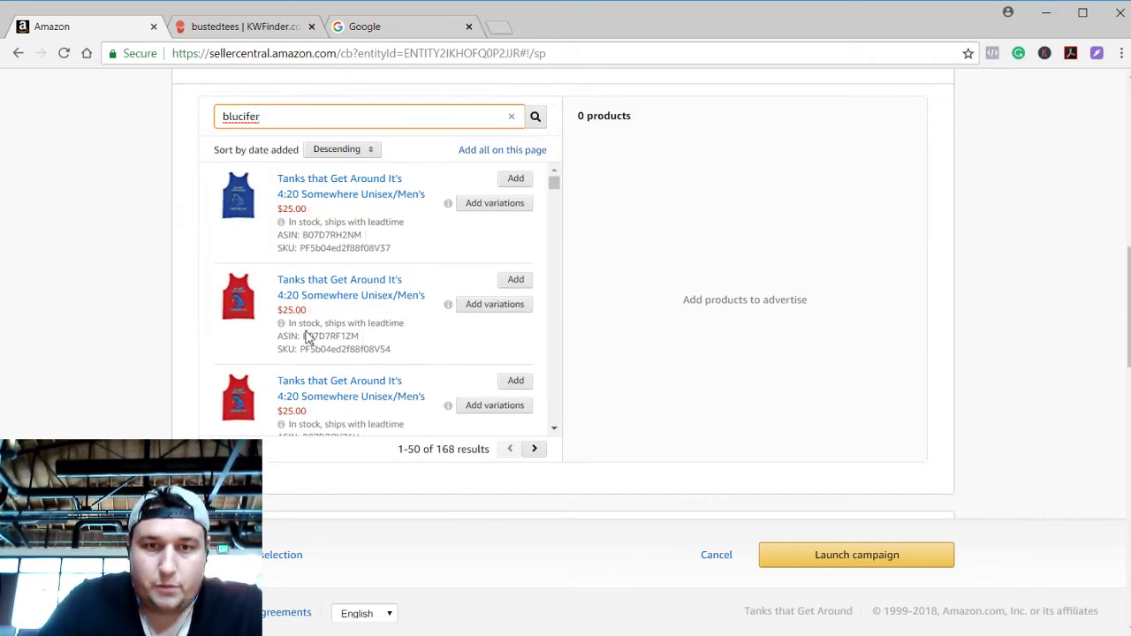
{"action": "left_click", "coordinate": [493, 162]}
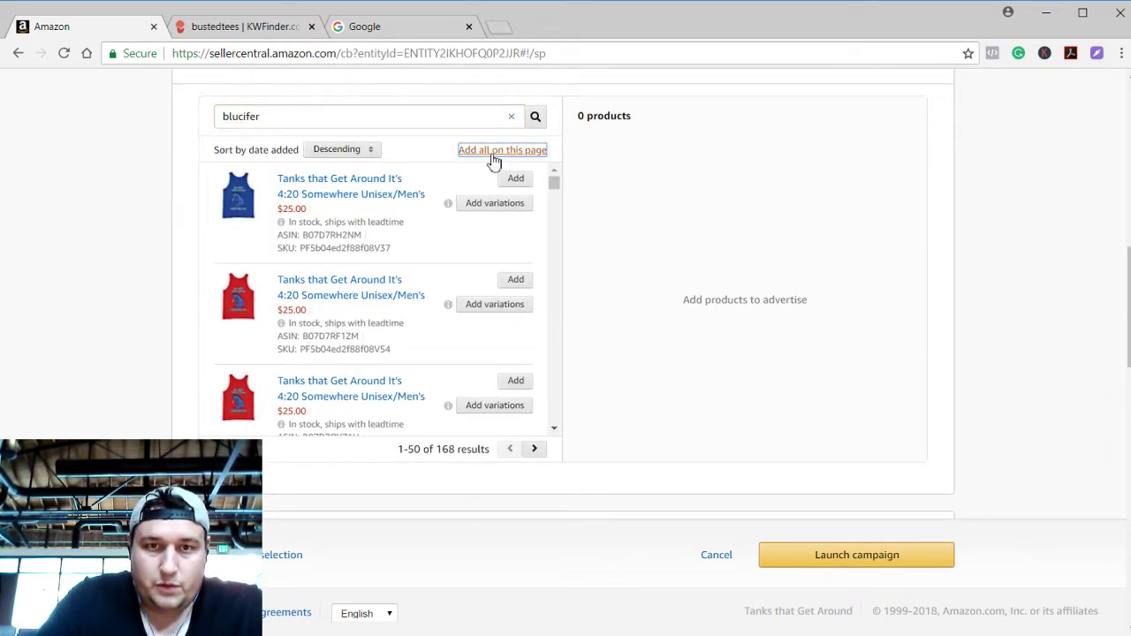
{"action": "left_click", "coordinate": [535, 450]}
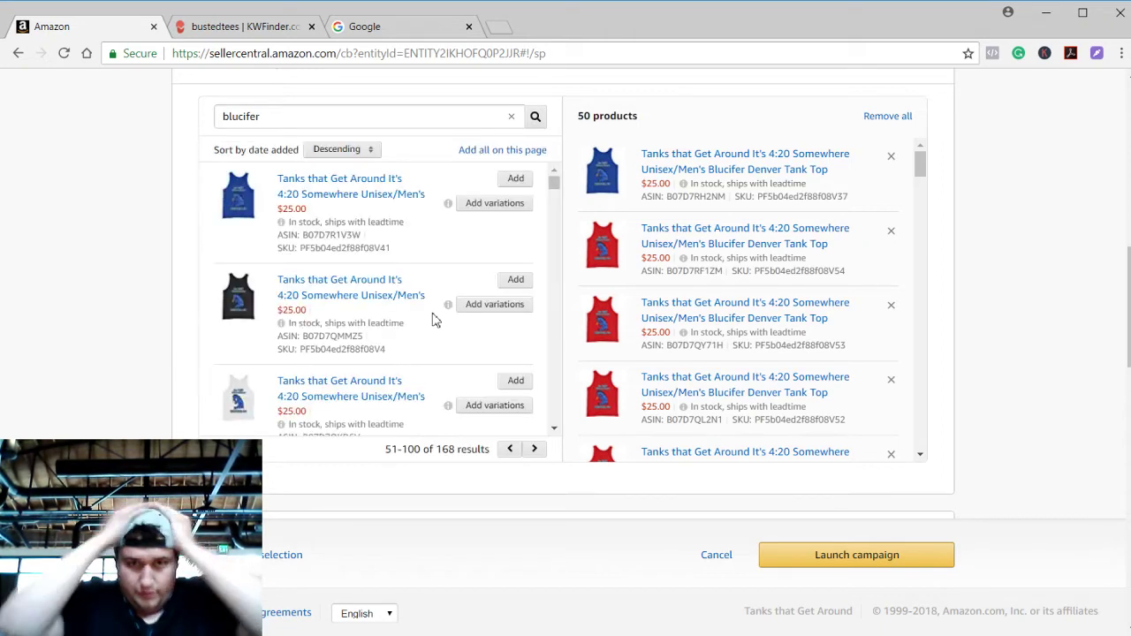
{"action": "left_click", "coordinate": [535, 448]}
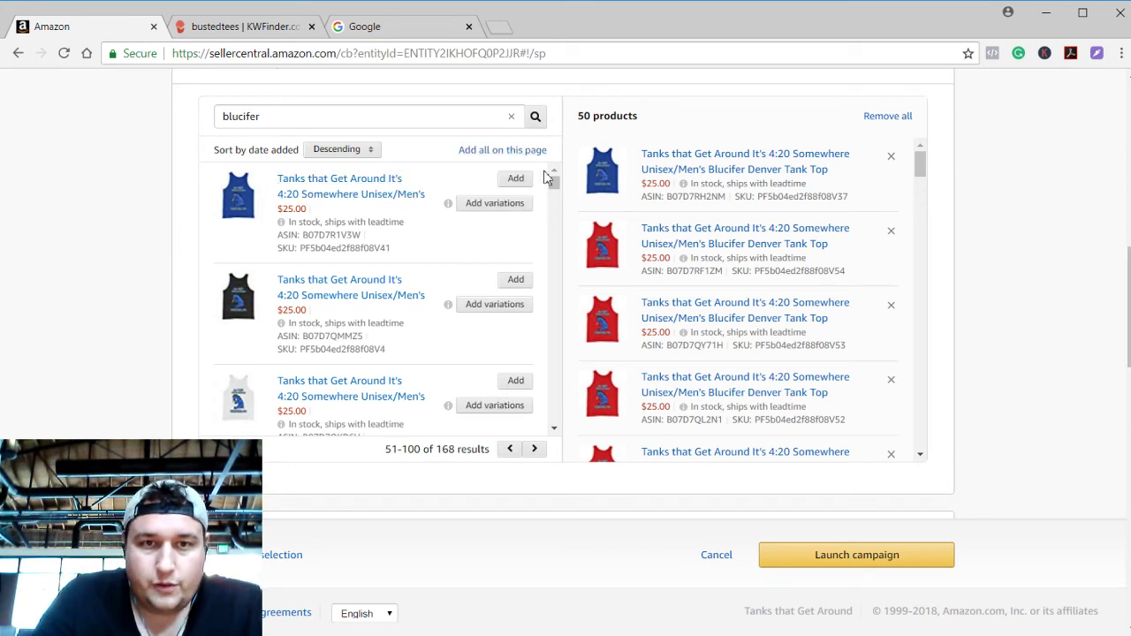
{"action": "left_click", "coordinate": [519, 150]}
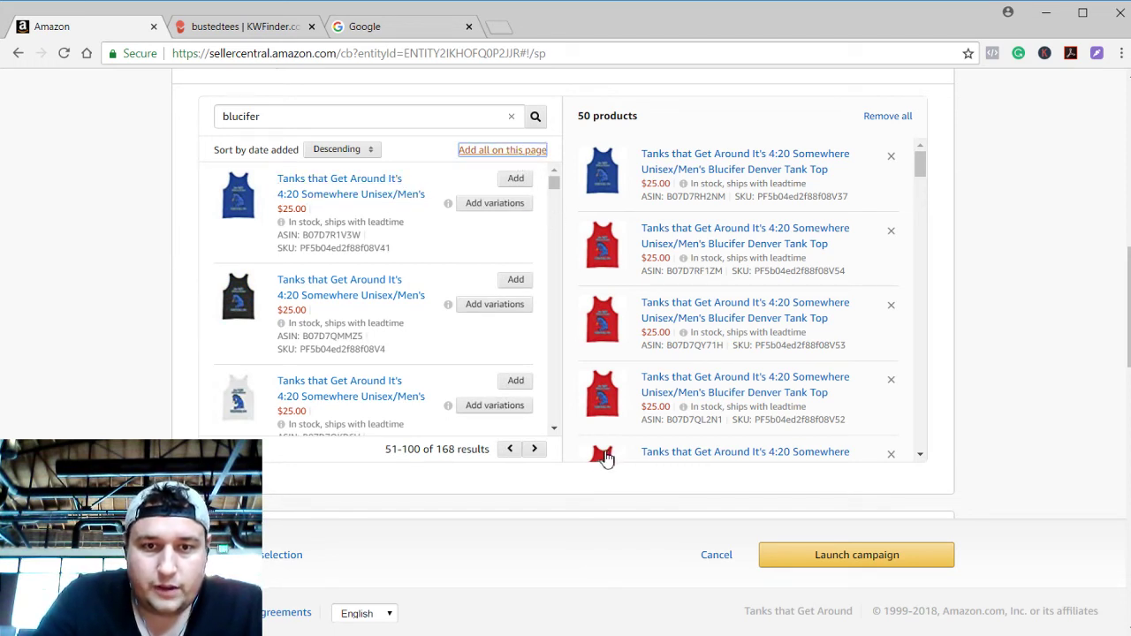
{"action": "left_click", "coordinate": [533, 451]}
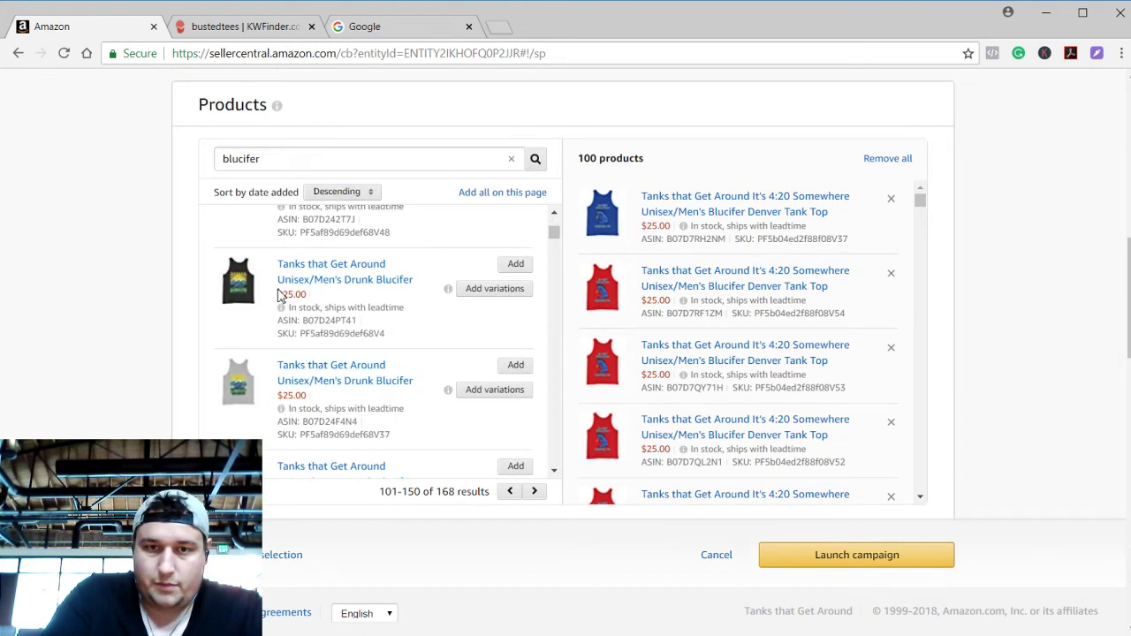
{"action": "scroll", "coordinate": [403, 273], "scroll_direction": "up", "scroll_amount": 1}
{"action": "left_click", "coordinate": [477, 194]}
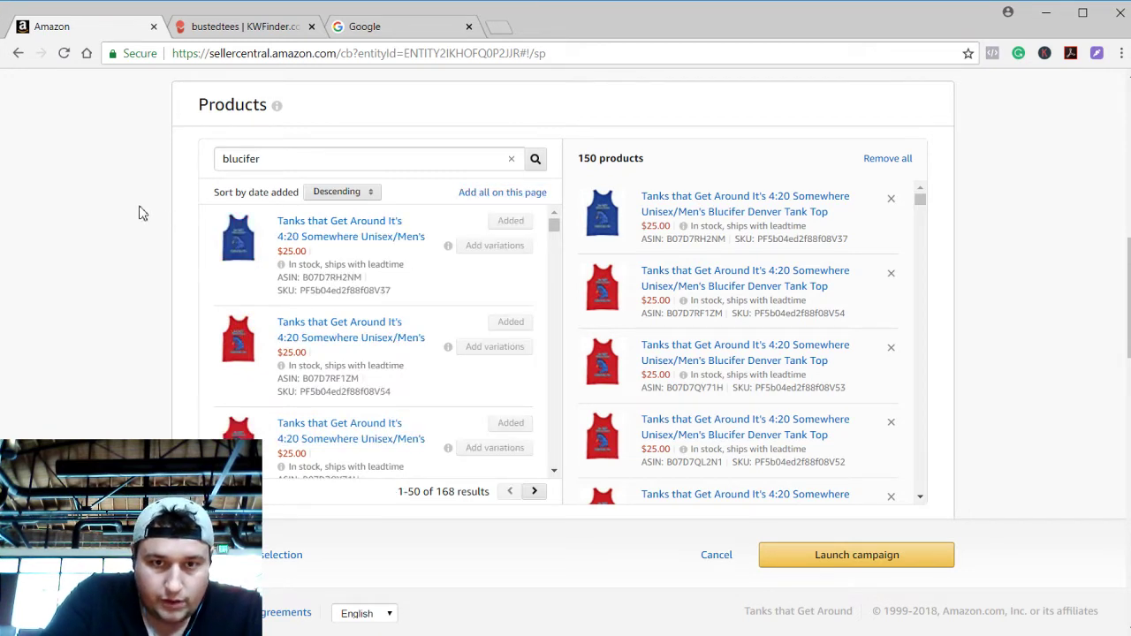
Go to the last page of the "blucifer" results and add all of its products to the ad group
{"action": "left_click", "coordinate": [534, 492]}
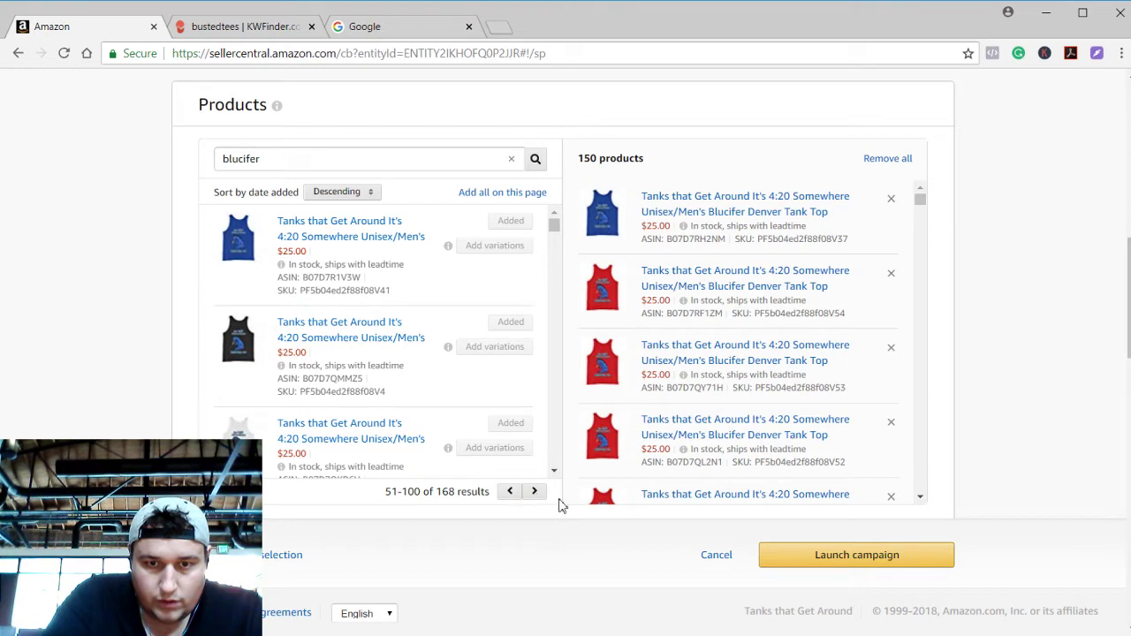
{"action": "left_click", "coordinate": [535, 492]}
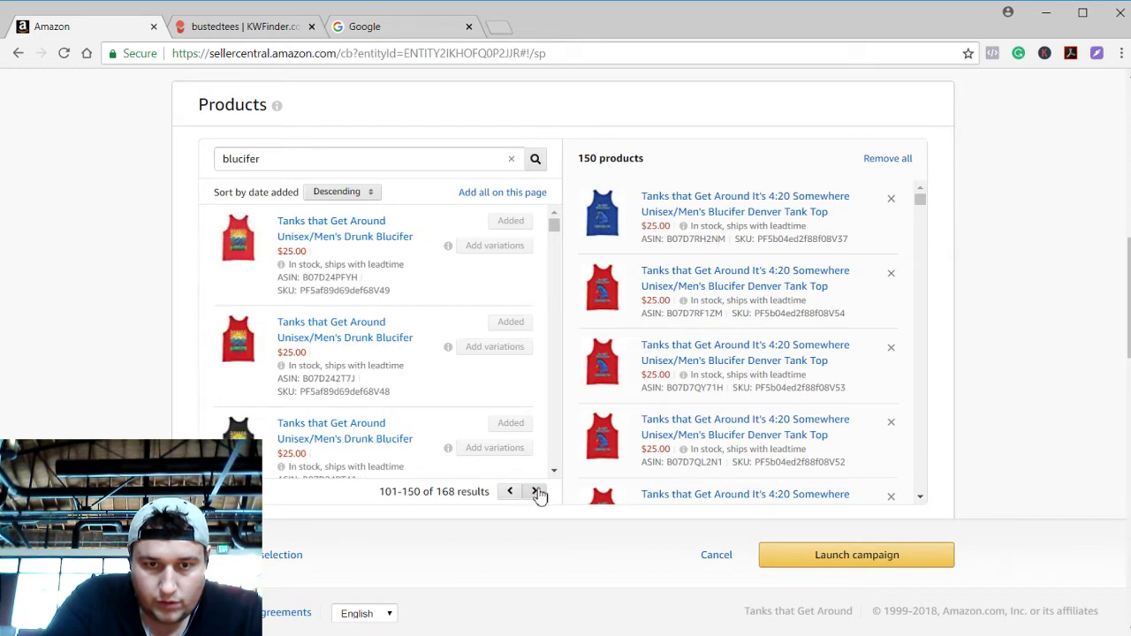
{"action": "left_click", "coordinate": [536, 491]}
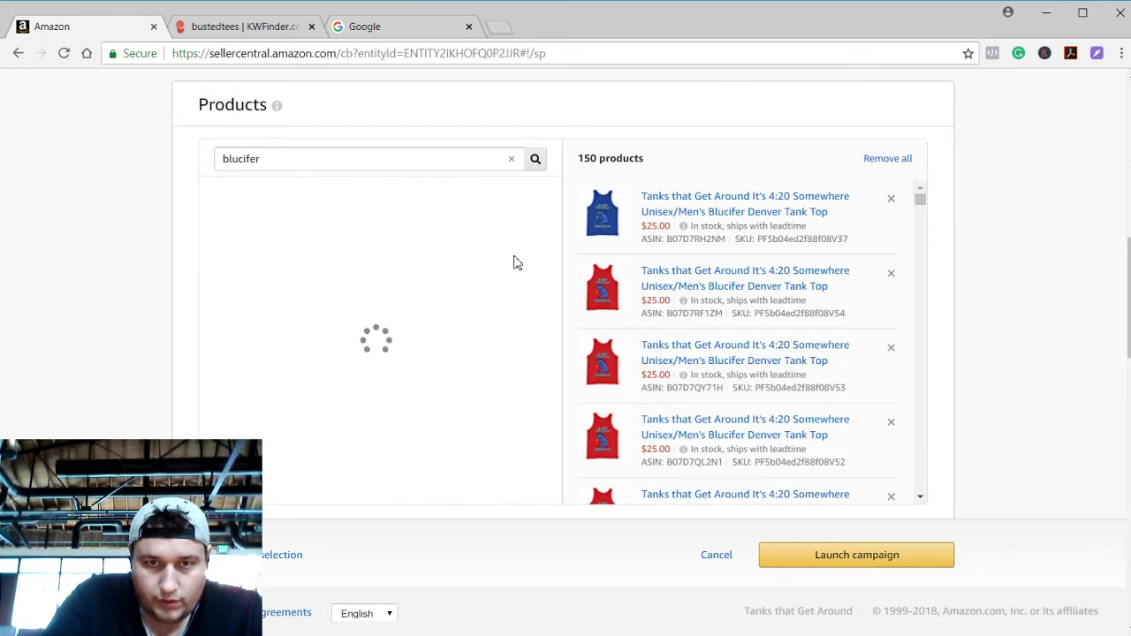
{"action": "left_click", "coordinate": [520, 196]}
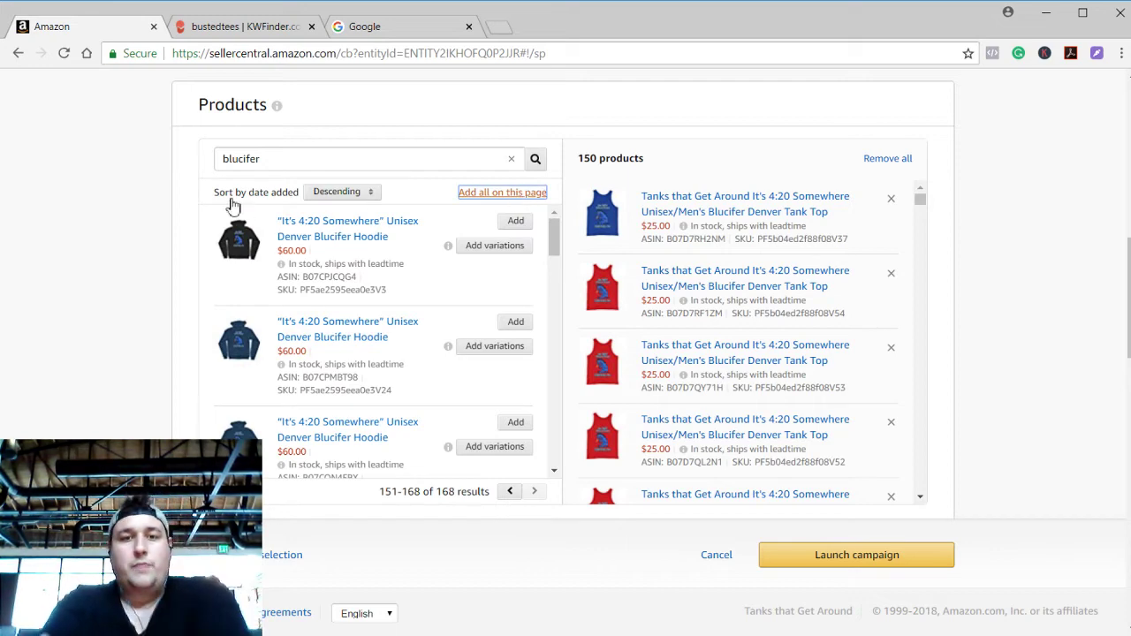
Review the ad group's setup, including the default keyword bid, the Bid+ option and the suggested keywords
{"action": "scroll", "coordinate": [112, 230], "scroll_direction": "up", "scroll_amount": 4}
{"action": "scroll", "coordinate": [112, 230], "scroll_direction": "up", "scroll_amount": 5}
{"action": "scroll", "coordinate": [181, 310], "scroll_direction": "down", "scroll_amount": 8}
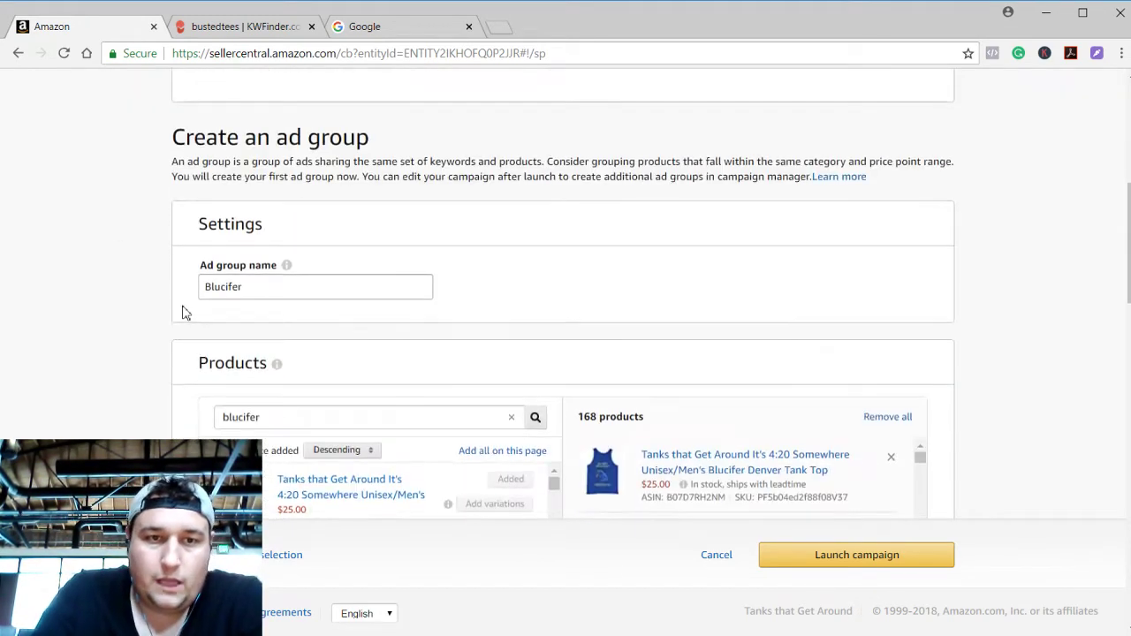
{"action": "scroll", "coordinate": [124, 334], "scroll_direction": "down", "scroll_amount": 5}
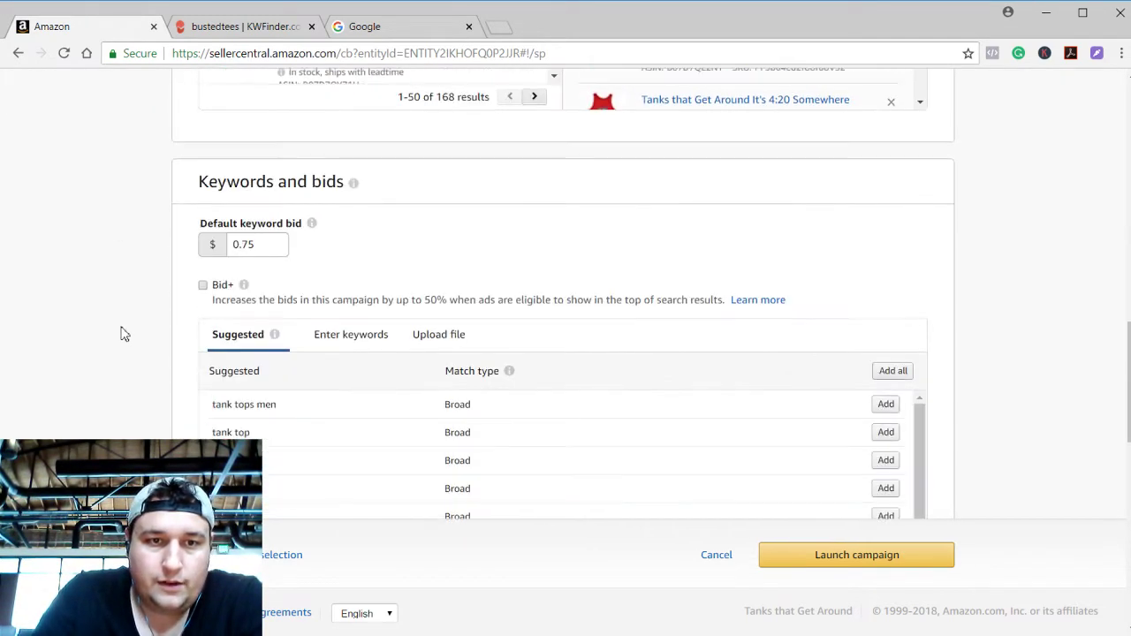
{"action": "scroll", "coordinate": [124, 334], "scroll_direction": "up", "scroll_amount": 1}
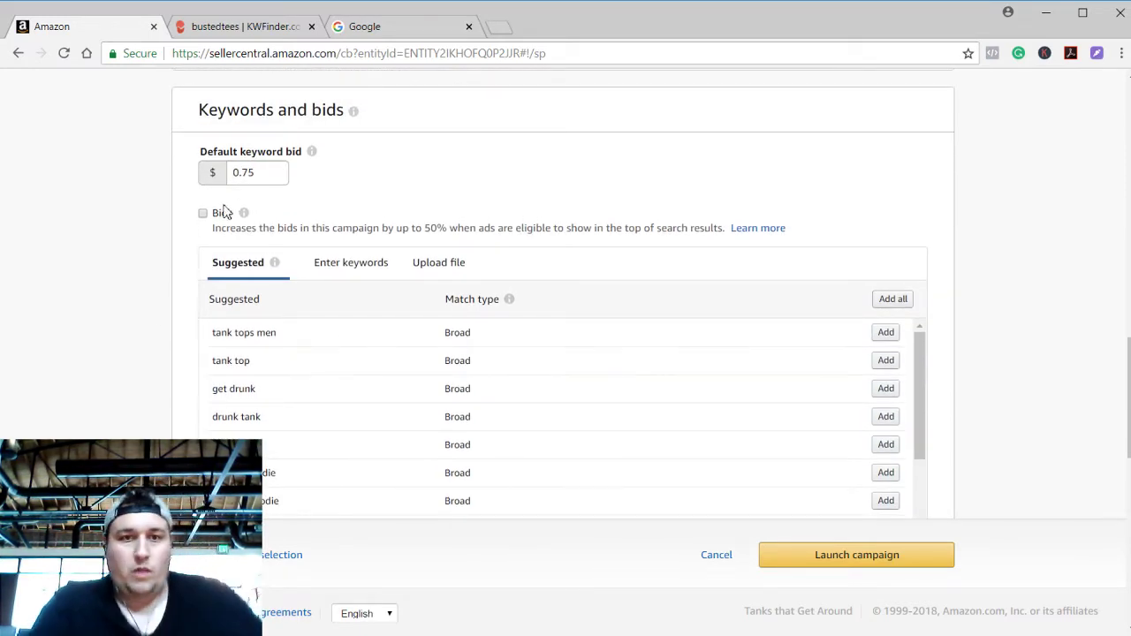
{"action": "left_click", "coordinate": [395, 35]}
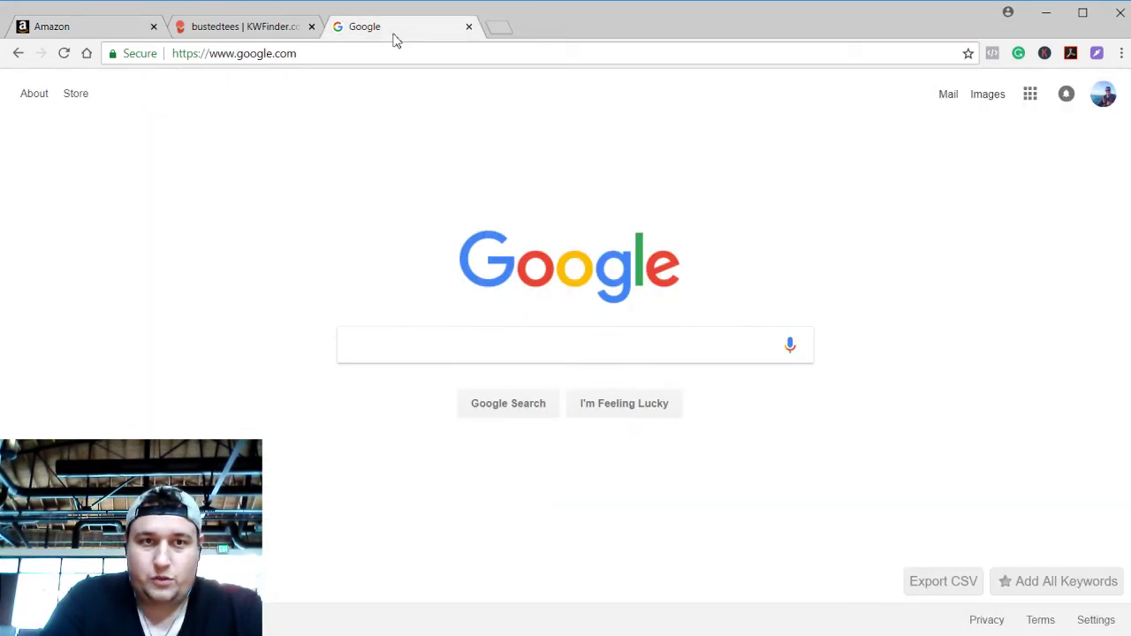
{"action": "left_click", "coordinate": [77, 34]}
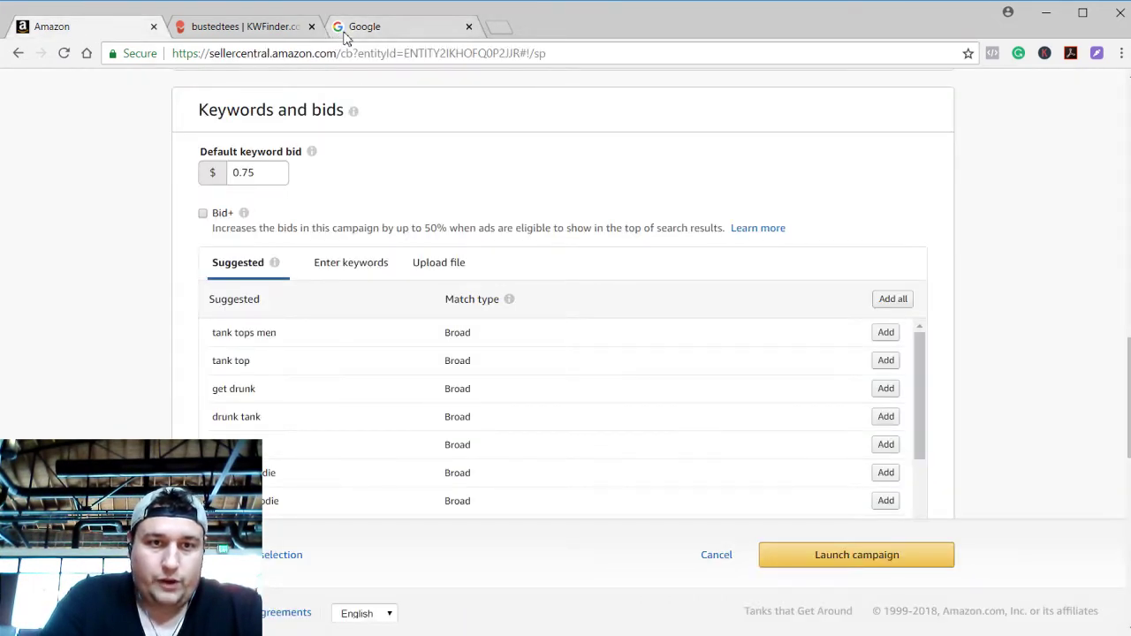
Switch to Google and search for "denver shirts"
{"action": "left_click", "coordinate": [346, 36]}
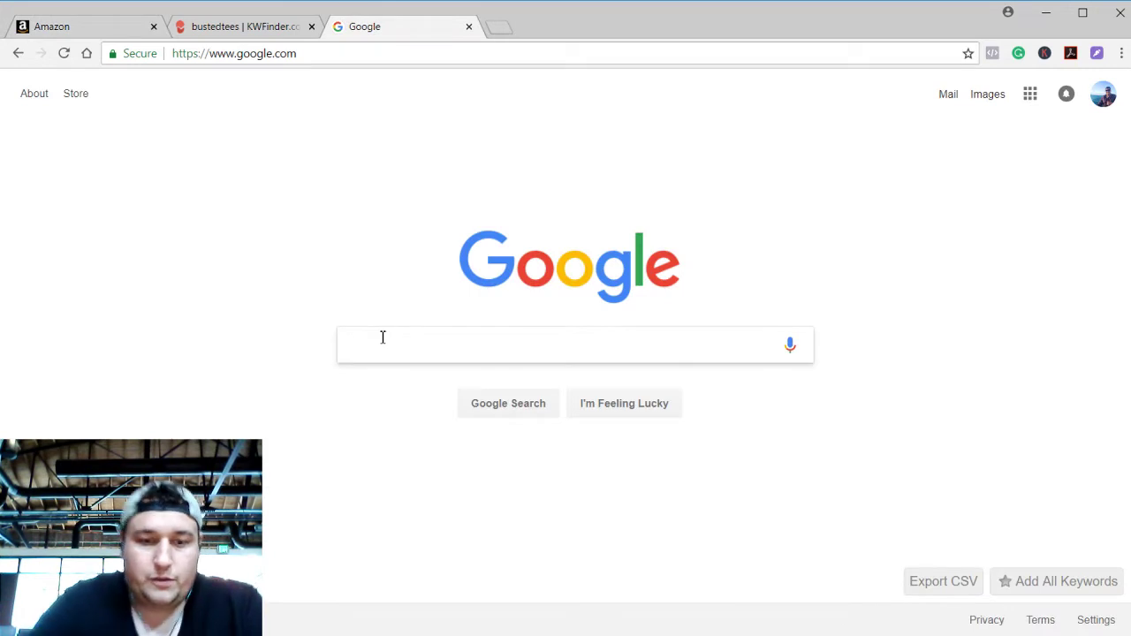
{"action": "type", "text": "denver shirts"}
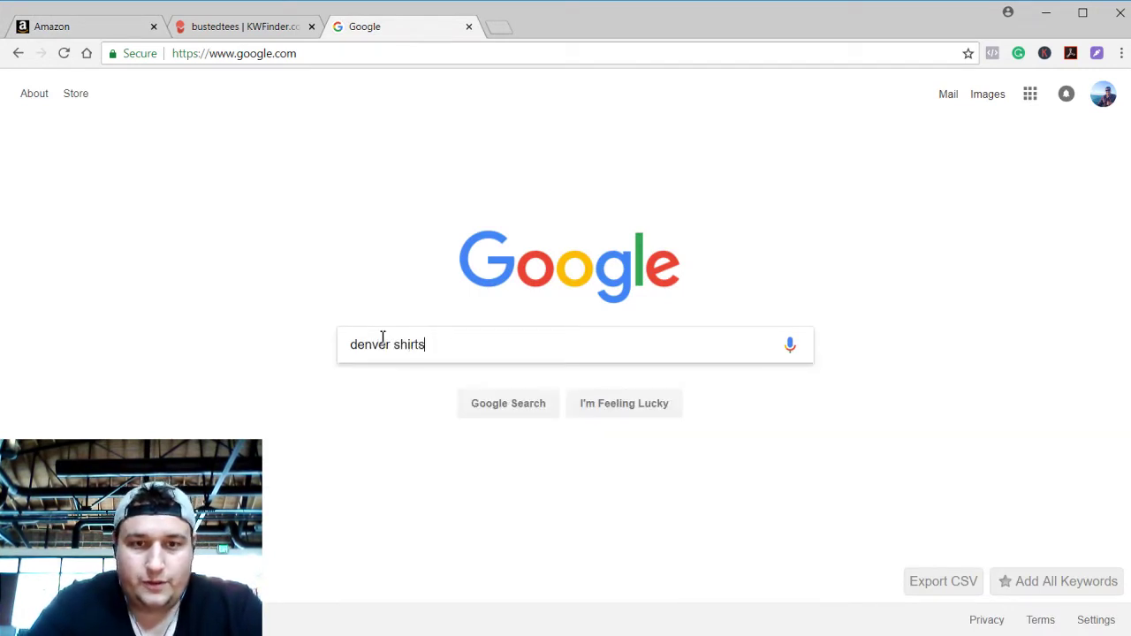
{"action": "key", "text": "Return"}
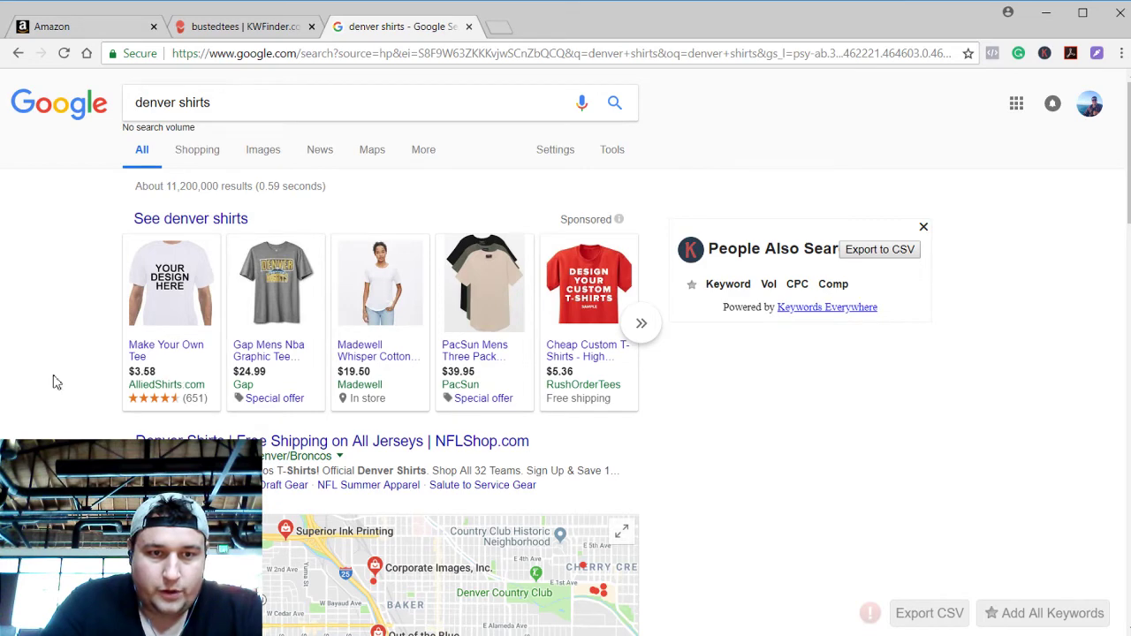
Open Spreadshirt's Denver Colorado T-shirts result in a separate tab, dismiss its coupon offer and look over the designs
{"action": "scroll", "coordinate": [53, 381], "scroll_direction": "down", "scroll_amount": 3}
{"action": "scroll", "coordinate": [53, 382], "scroll_direction": "down", "scroll_amount": 7}
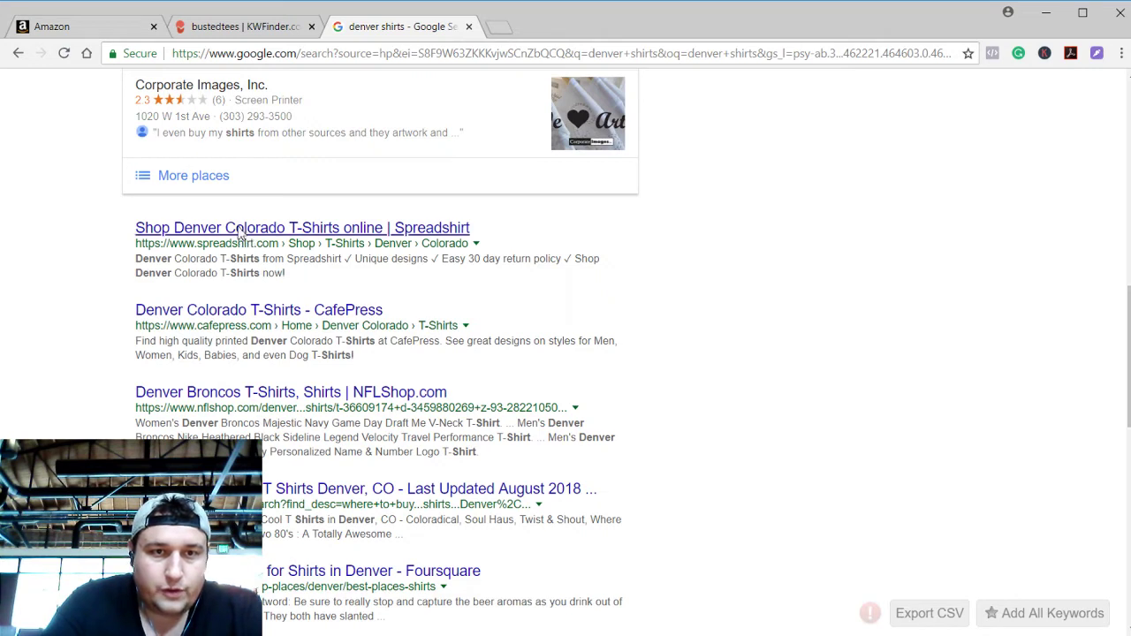
{"action": "middle_click", "coordinate": [271, 237]}
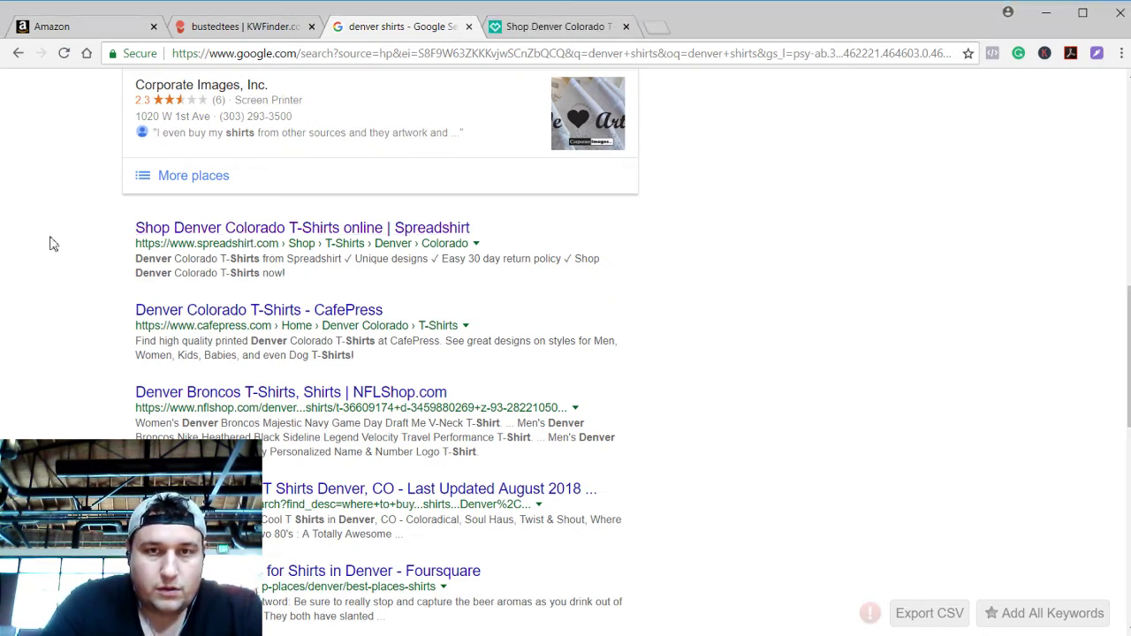
{"action": "left_click", "coordinate": [525, 30]}
{"action": "mouse_move", "coordinate": [517, 191]}
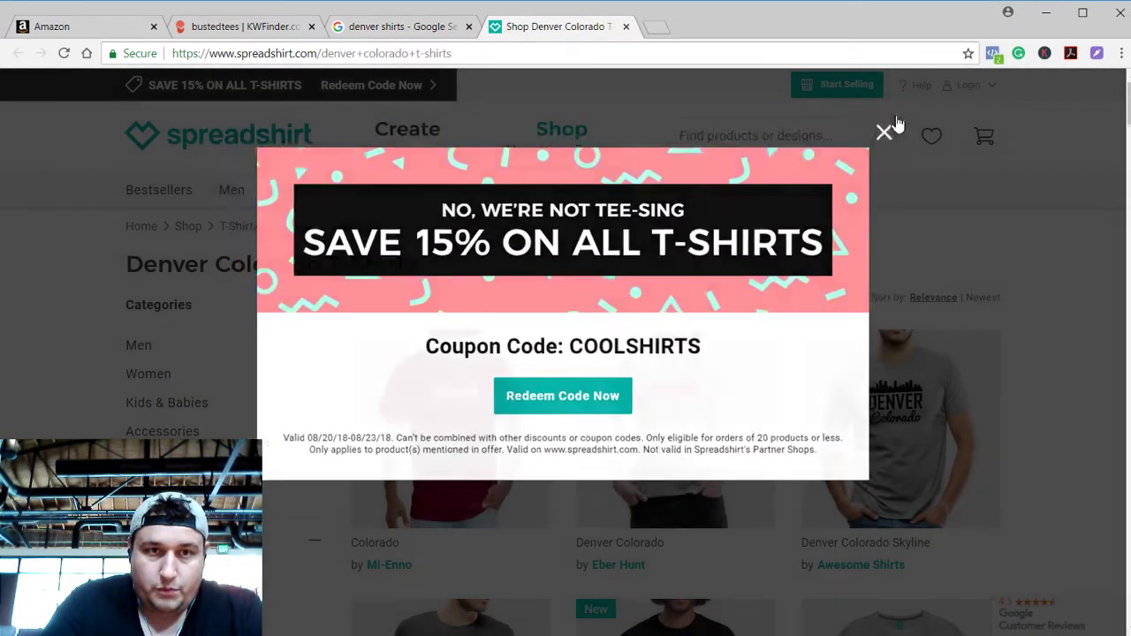
{"action": "left_click", "coordinate": [883, 132]}
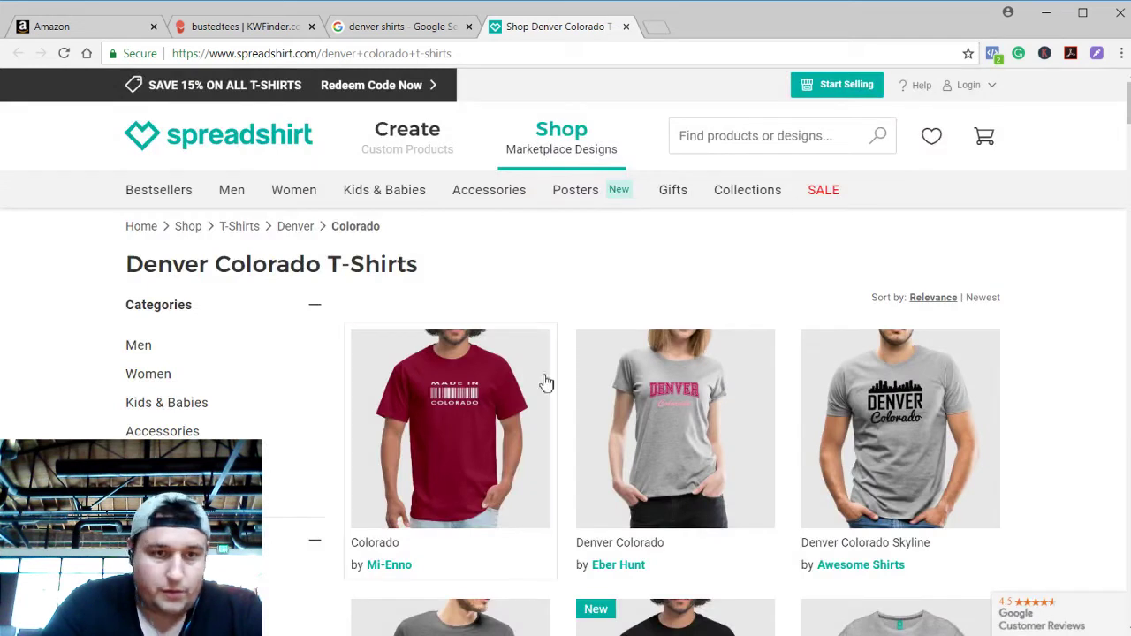
{"action": "scroll", "coordinate": [484, 283], "scroll_direction": "down", "scroll_amount": 1}
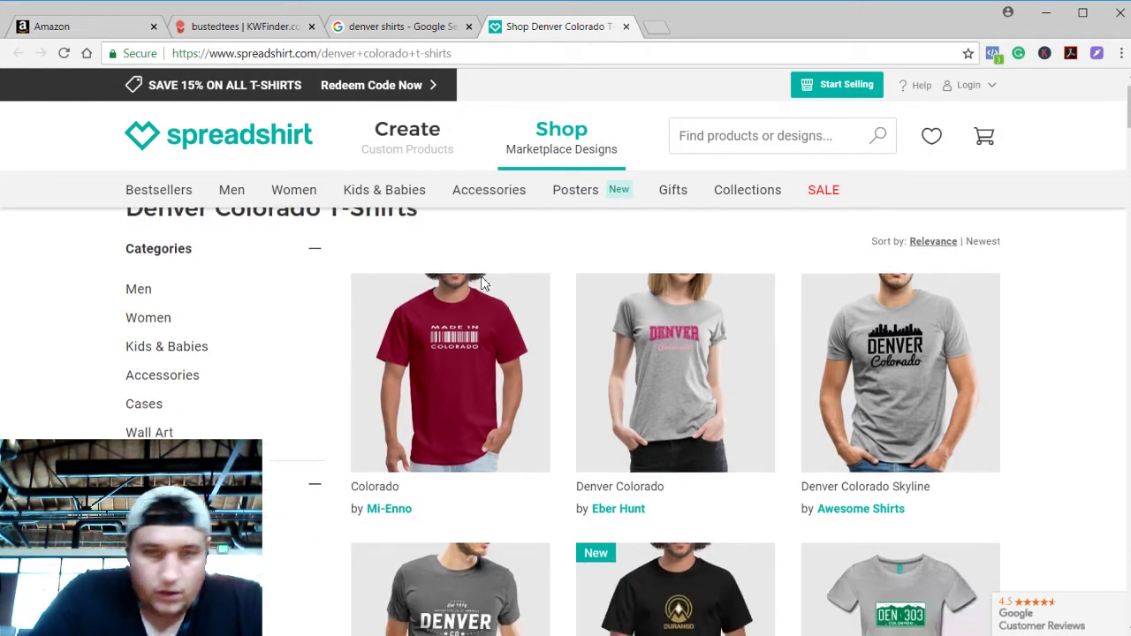
{"action": "scroll", "coordinate": [482, 282], "scroll_direction": "up", "scroll_amount": 1}
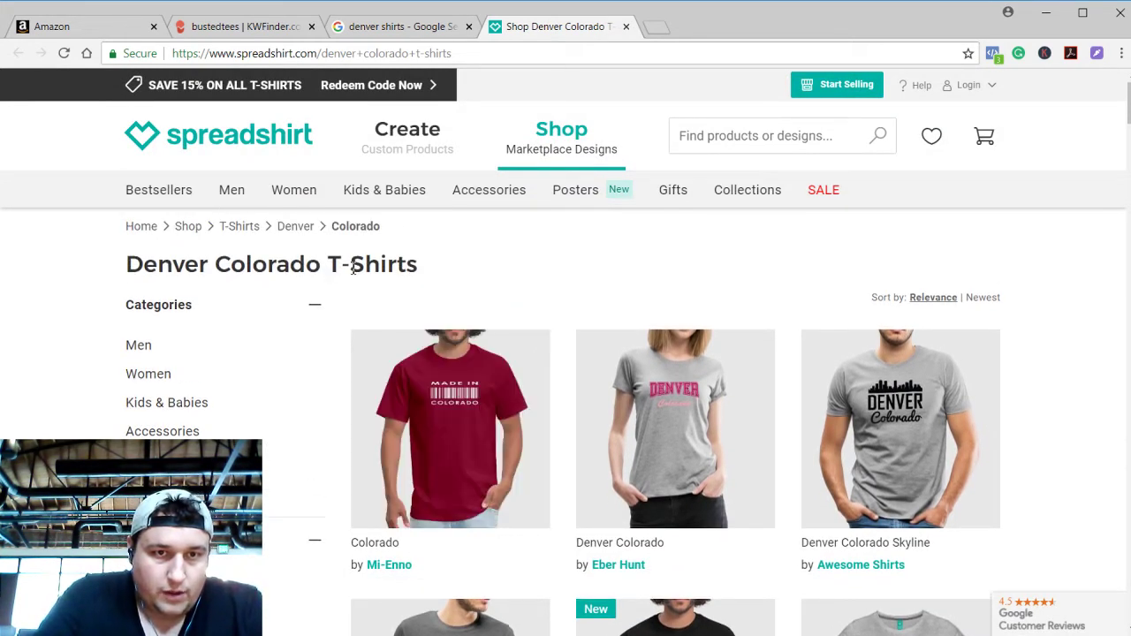
Switch to KWFinder, look up keyword suggestions for "denver shirts" and read through the whole list
{"action": "left_click", "coordinate": [353, 32]}
{"action": "left_click", "coordinate": [263, 31]}
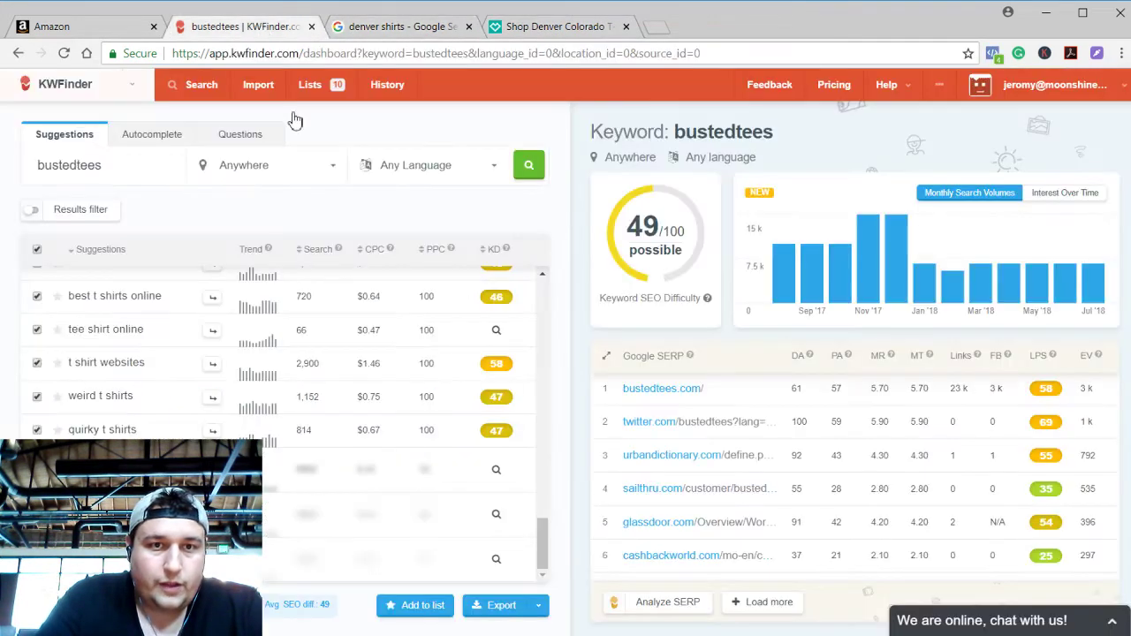
{"action": "double_click", "coordinate": [91, 164]}
{"action": "key", "text": "BackSpace"}
{"action": "type", "text": "de"}
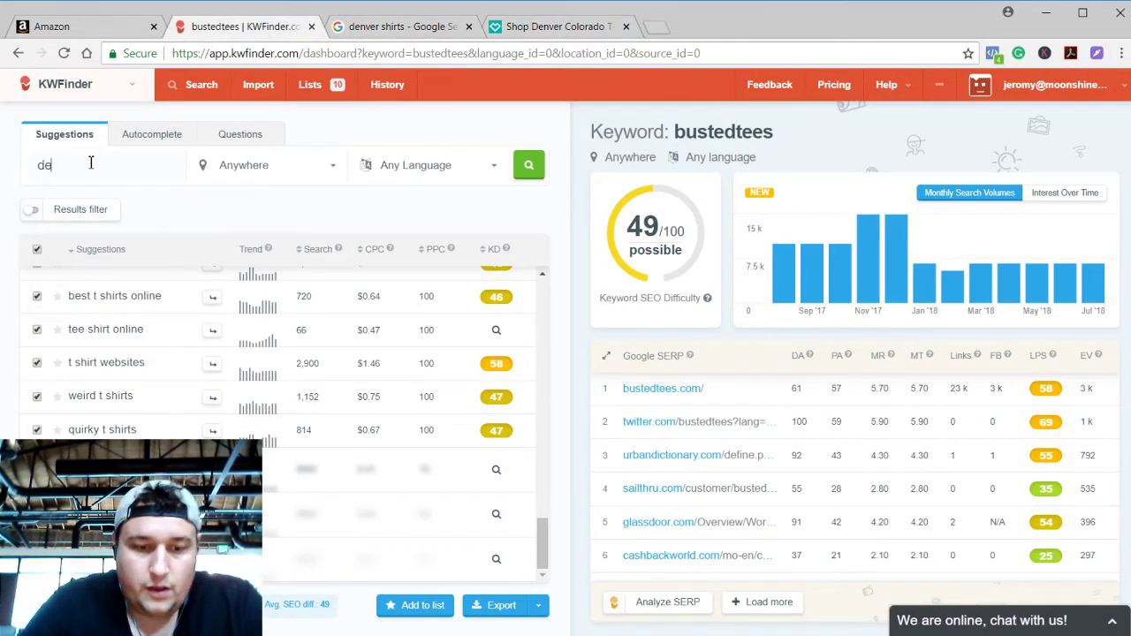
{"action": "type", "text": "nver shirts"}
{"action": "key", "text": "Return"}
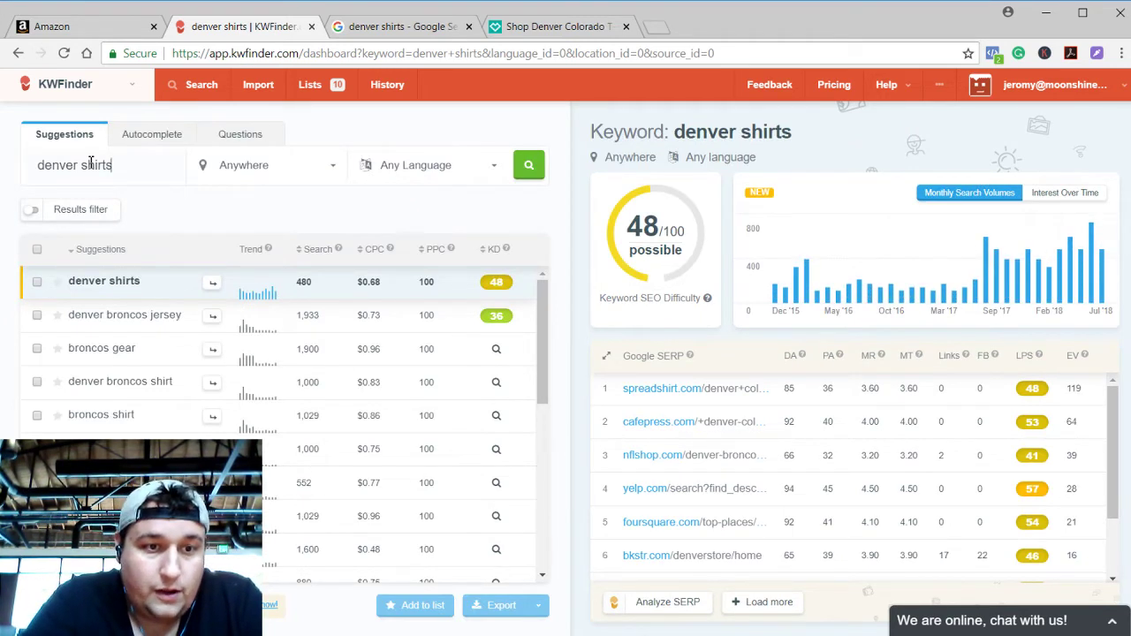
{"action": "scroll", "coordinate": [239, 349], "scroll_direction": "down", "scroll_amount": 5}
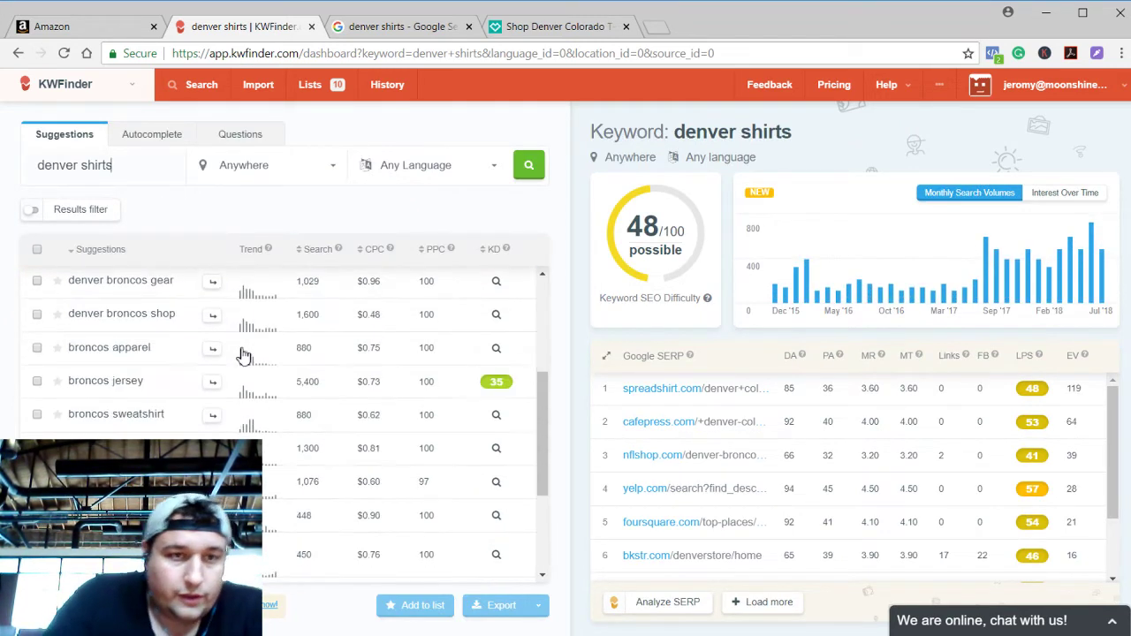
{"action": "scroll", "coordinate": [244, 356], "scroll_direction": "down", "scroll_amount": 10}
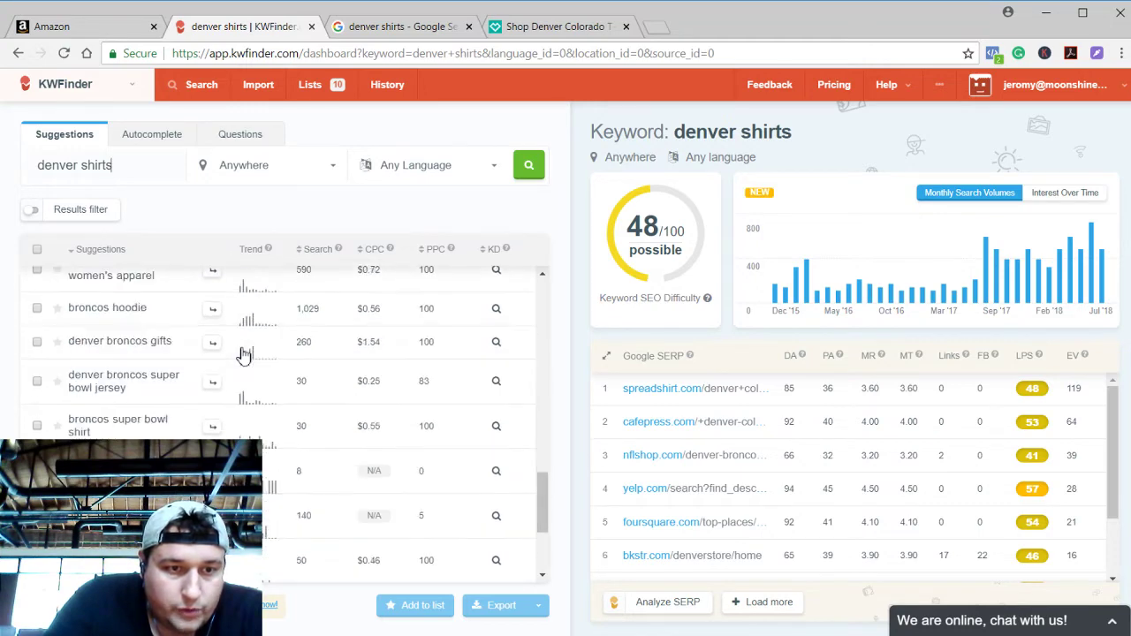
{"action": "scroll", "coordinate": [242, 354], "scroll_direction": "down", "scroll_amount": 5}
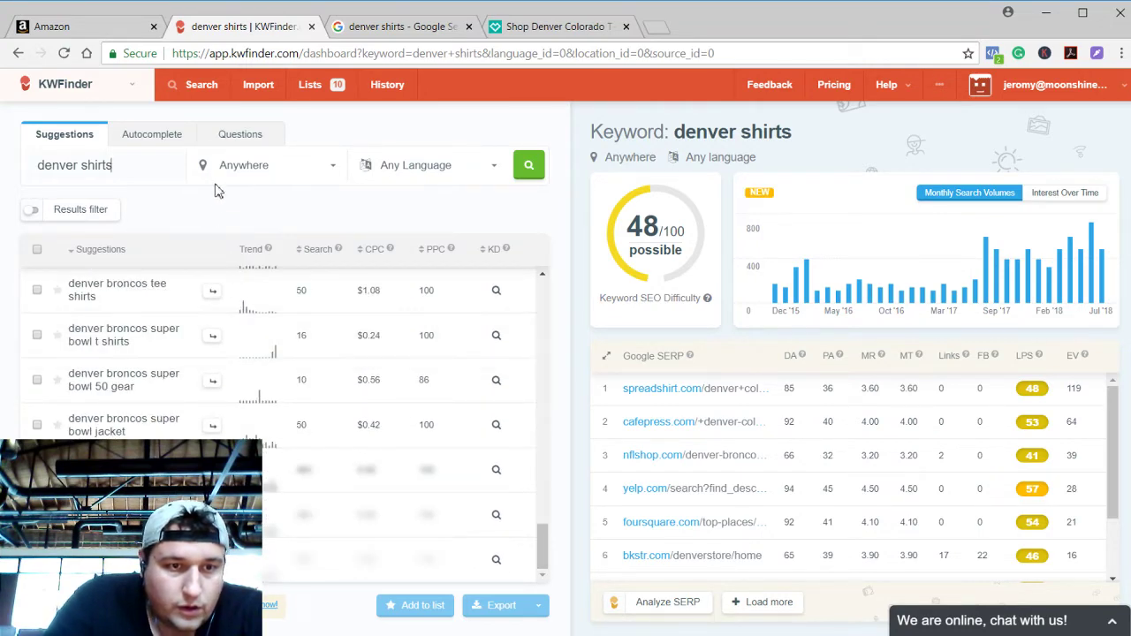
Look up keyword suggestions for "colorado shirts" and read through the list
{"action": "triple_click", "coordinate": [138, 164]}
{"action": "type", "text": "c"}
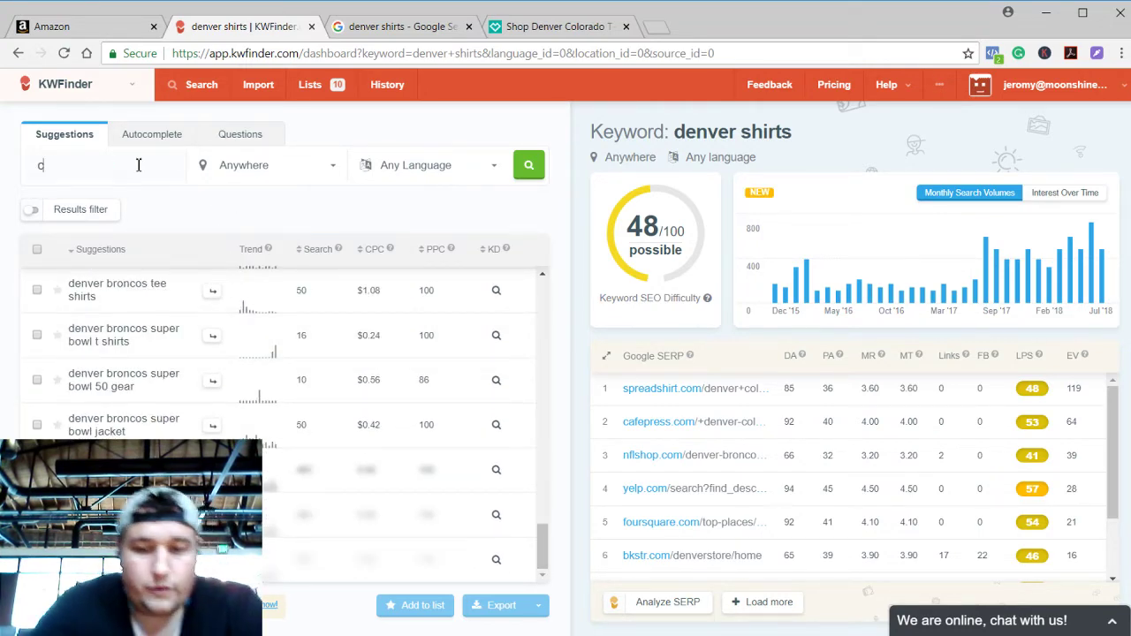
{"action": "type", "text": "olorado shirts"}
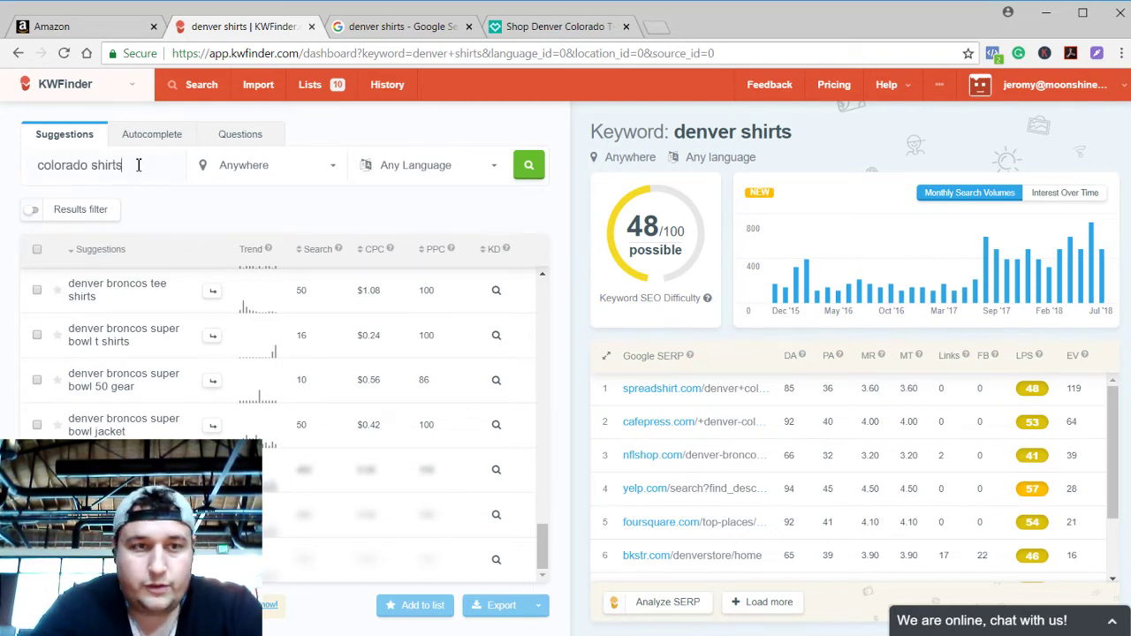
{"action": "key", "text": "Return"}
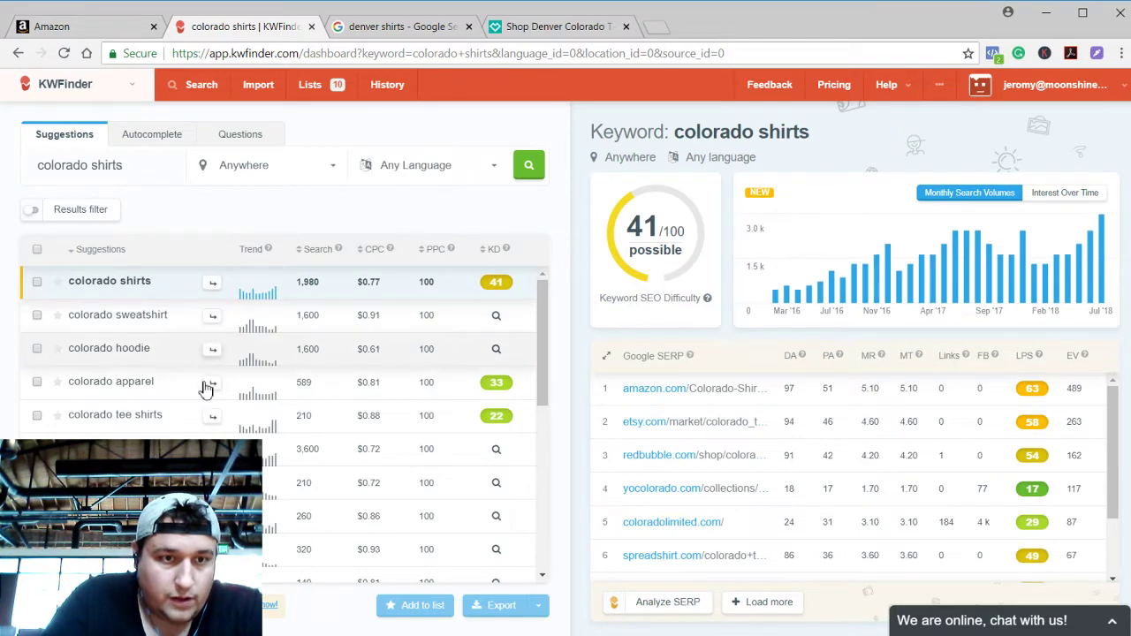
{"action": "scroll", "coordinate": [282, 371], "scroll_direction": "down", "scroll_amount": 10}
{"action": "scroll", "coordinate": [283, 398], "scroll_direction": "down", "scroll_amount": 10}
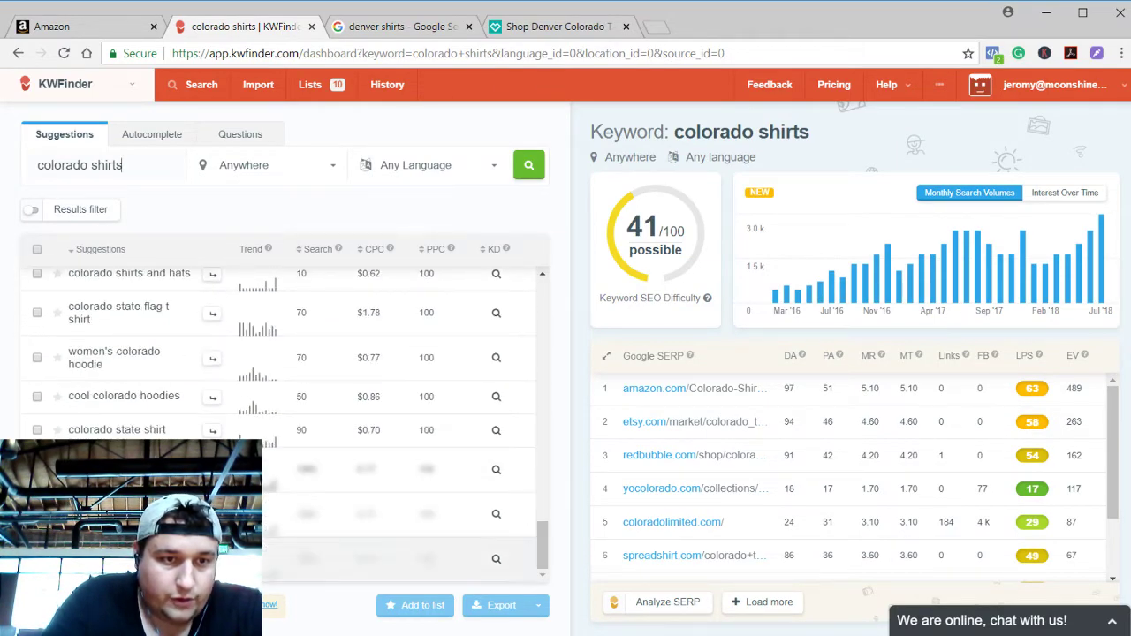
Select all keyword suggestions for "colorado shirts" and copy them to the clipboard
{"action": "scroll", "coordinate": [151, 373], "scroll_direction": "down", "scroll_amount": 5}
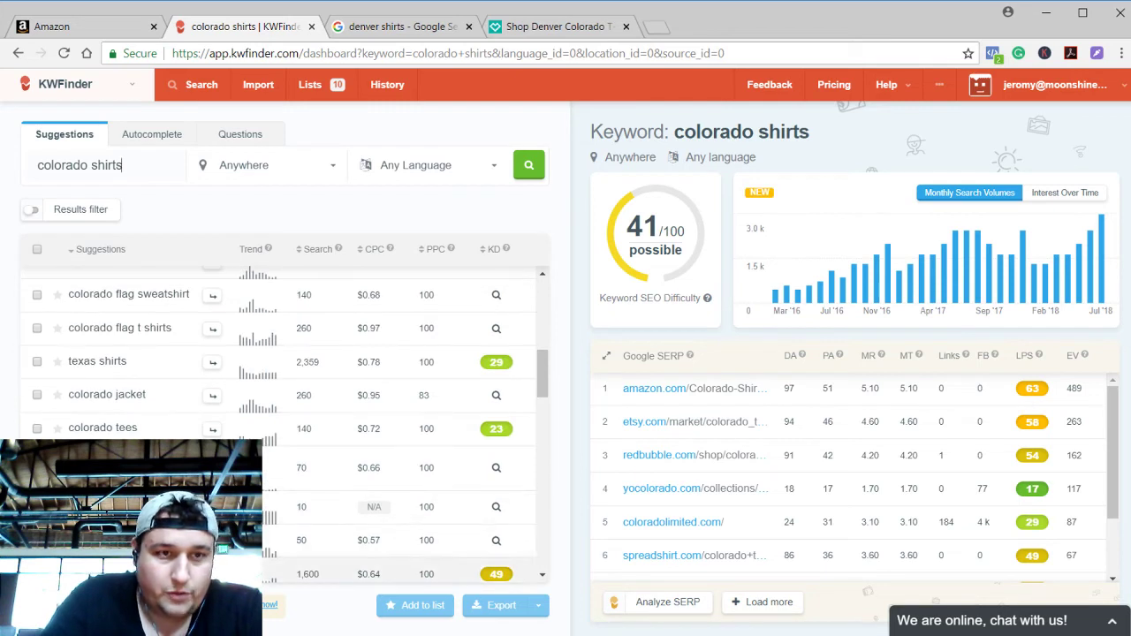
{"action": "scroll", "coordinate": [126, 424], "scroll_direction": "up", "scroll_amount": 15}
{"action": "left_click", "coordinate": [38, 251]}
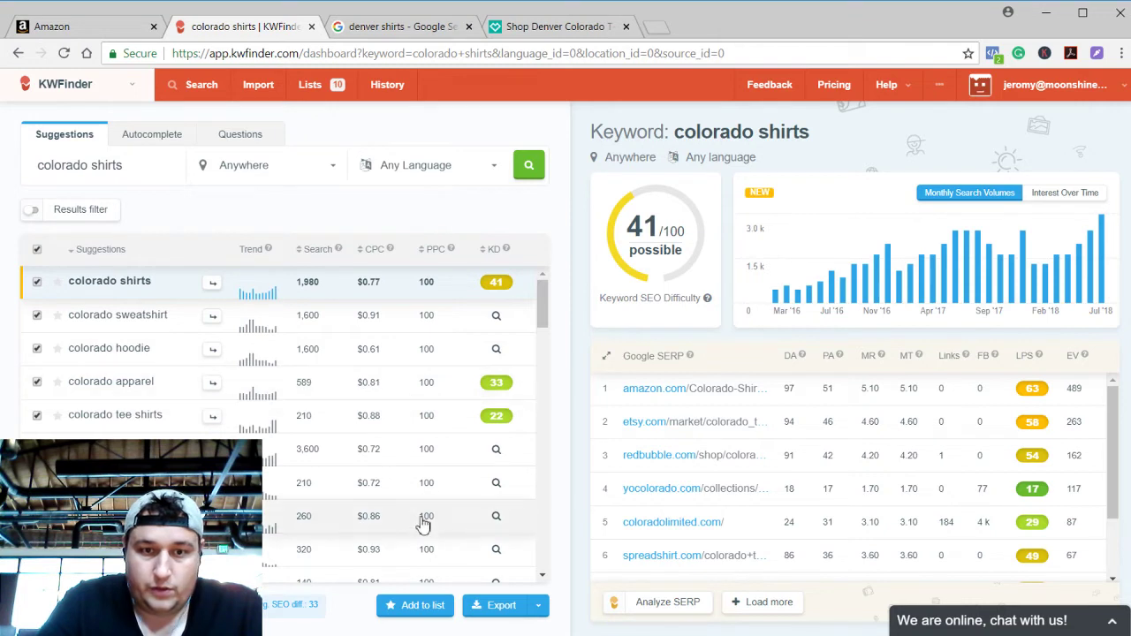
{"action": "left_click", "coordinate": [540, 607]}
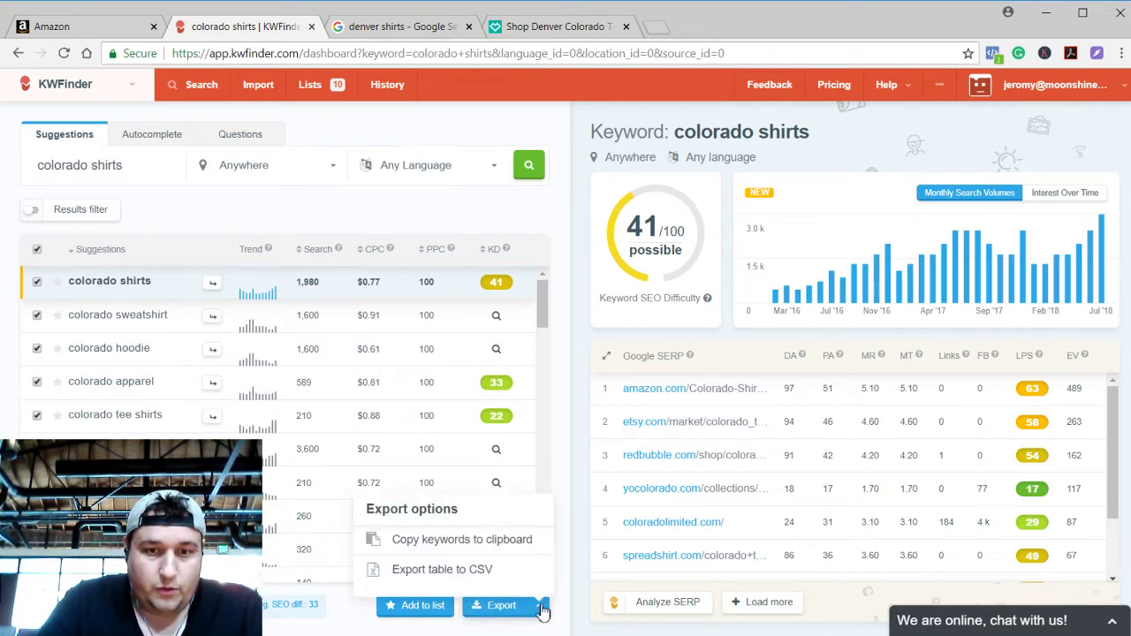
{"action": "left_click", "coordinate": [460, 540]}
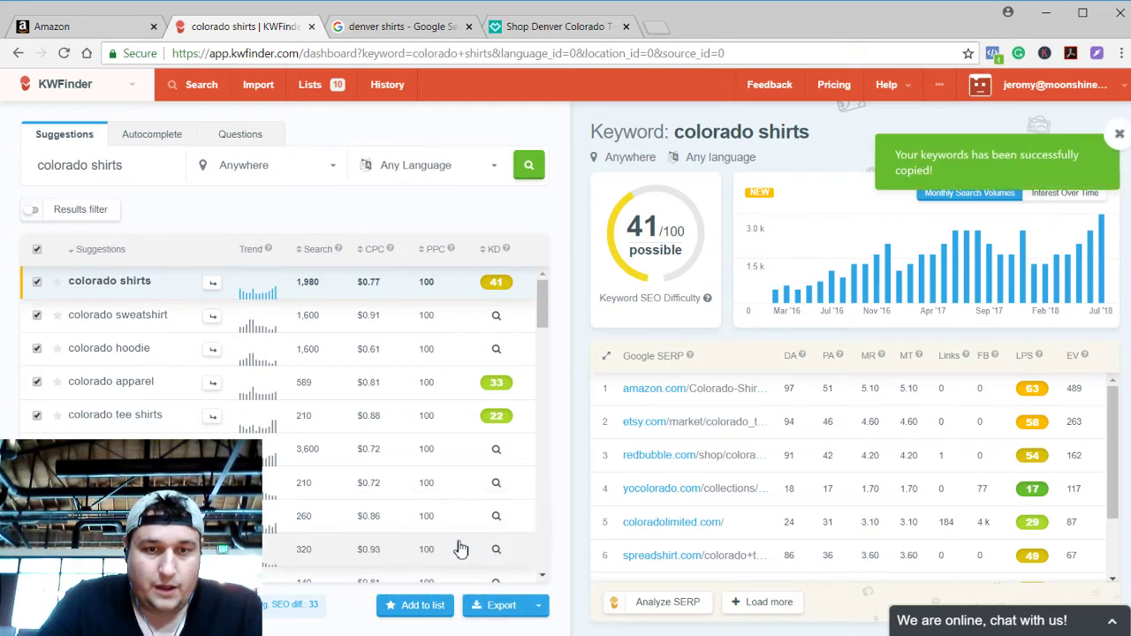
Switch to Amazon Seller Central, choose to enter the campaign keywords manually, and set their match type to Phrase
{"action": "left_click", "coordinate": [83, 27]}
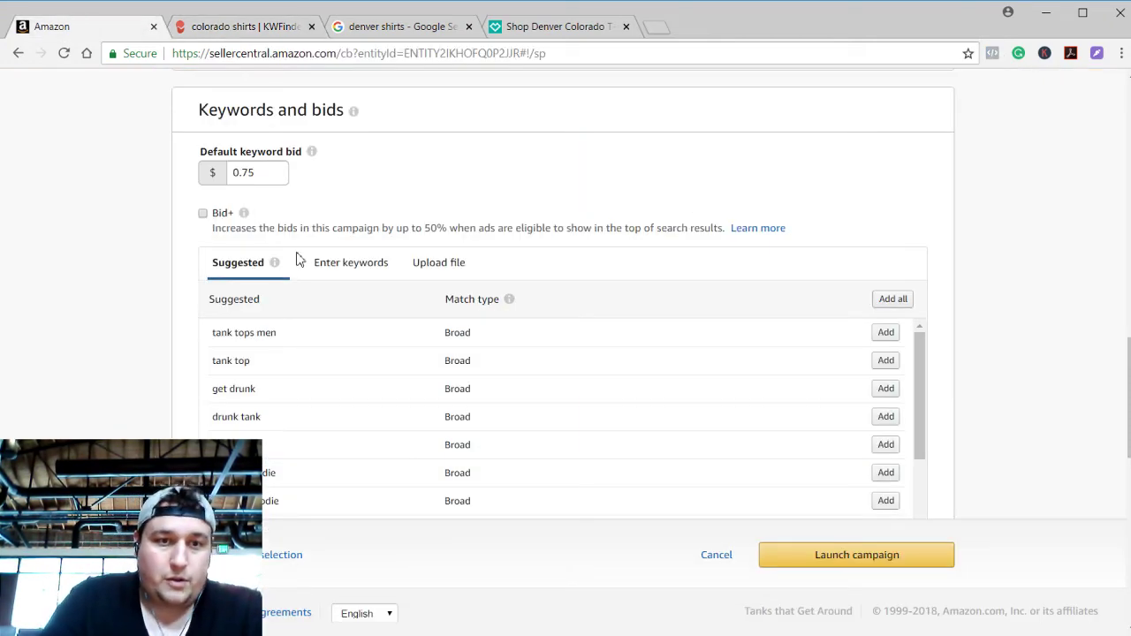
{"action": "scroll", "coordinate": [323, 240], "scroll_direction": "up", "scroll_amount": 1}
{"action": "left_click", "coordinate": [366, 326]}
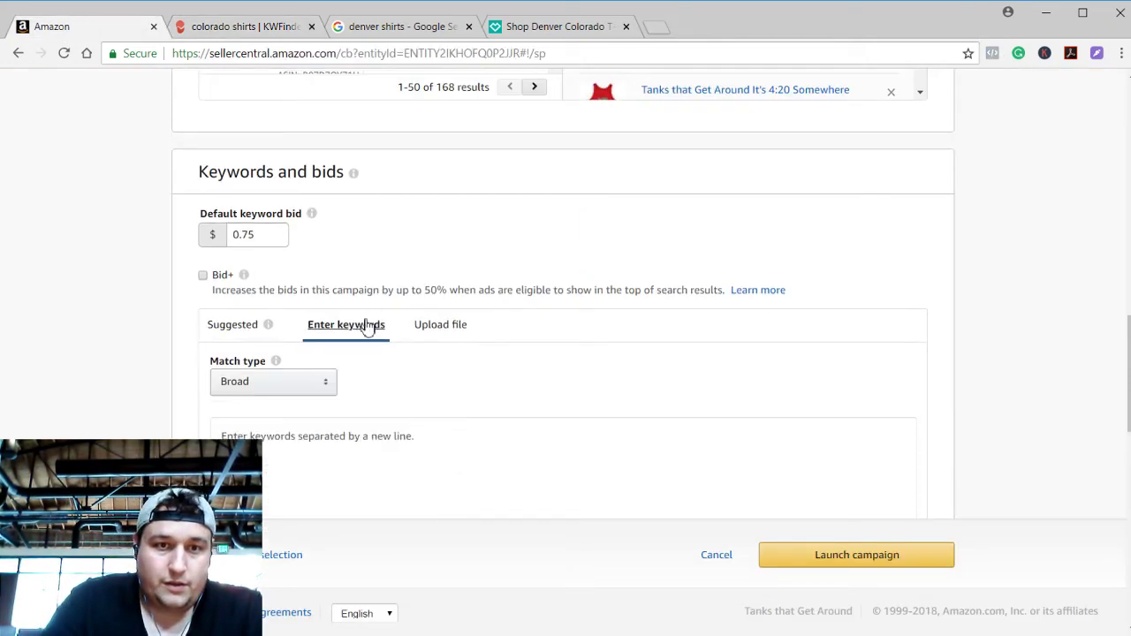
{"action": "scroll", "coordinate": [76, 295], "scroll_direction": "down", "scroll_amount": 2}
{"action": "left_click", "coordinate": [276, 254]}
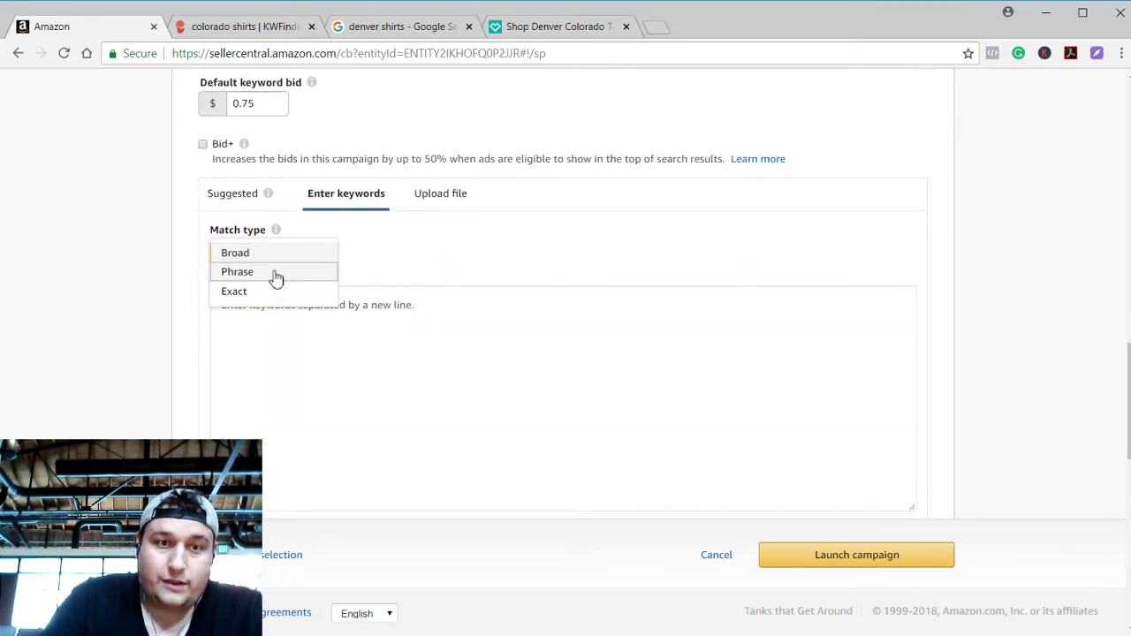
{"action": "left_click", "coordinate": [274, 274]}
{"action": "mouse_move", "coordinate": [274, 229]}
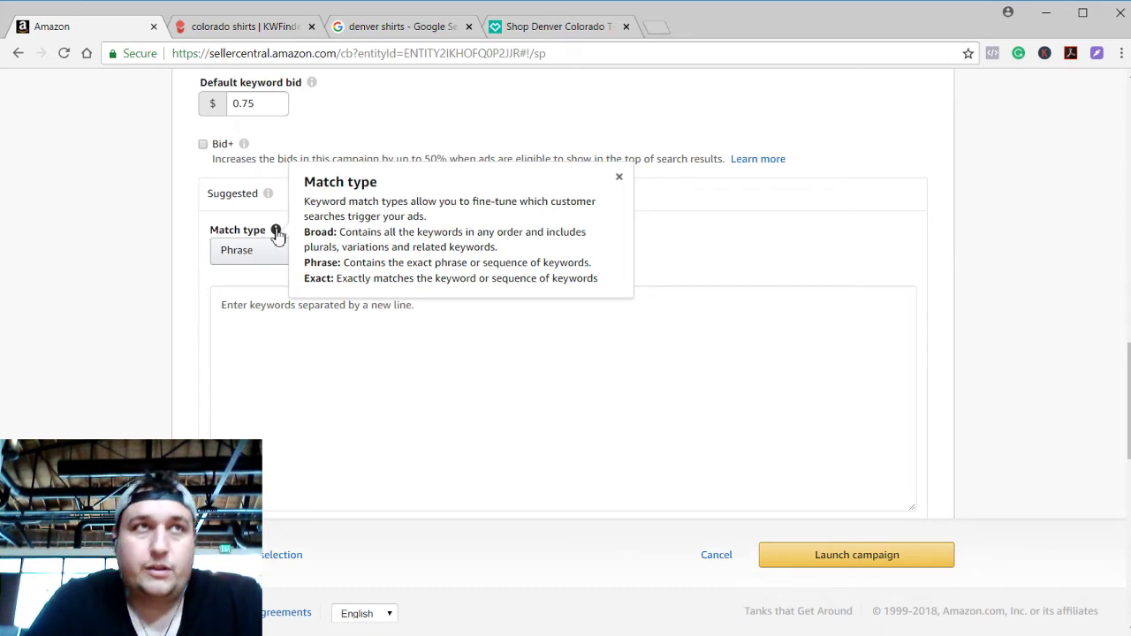
Paste the copied Colorado shirt keywords into the campaign's keyword entry box
{"action": "left_click", "coordinate": [258, 309]}
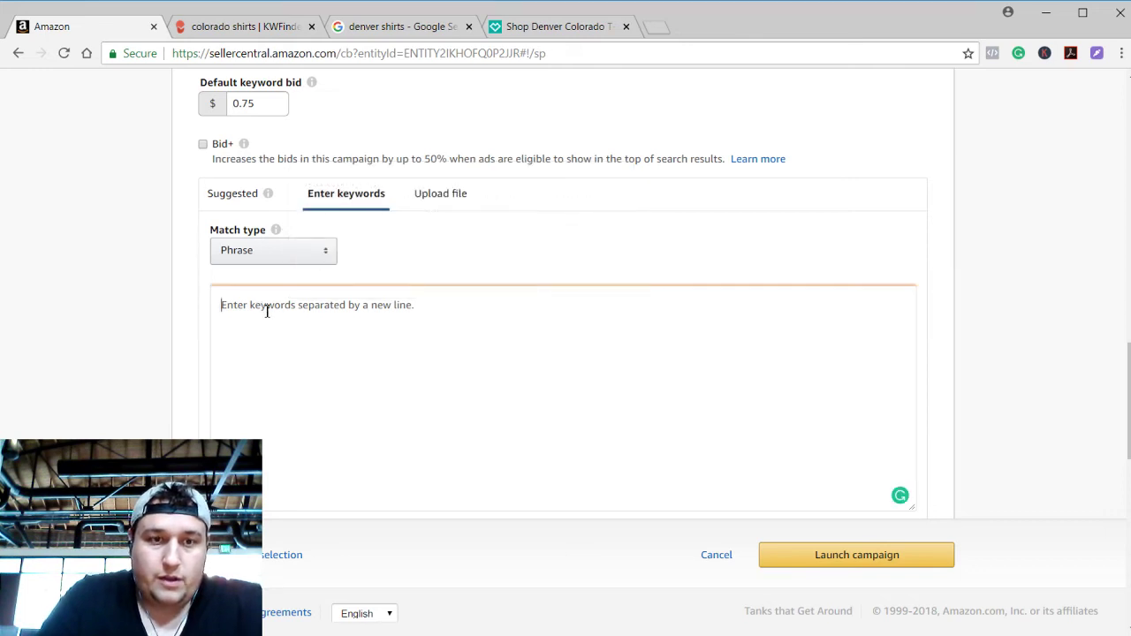
{"action": "key", "text": "ctrl+v"}
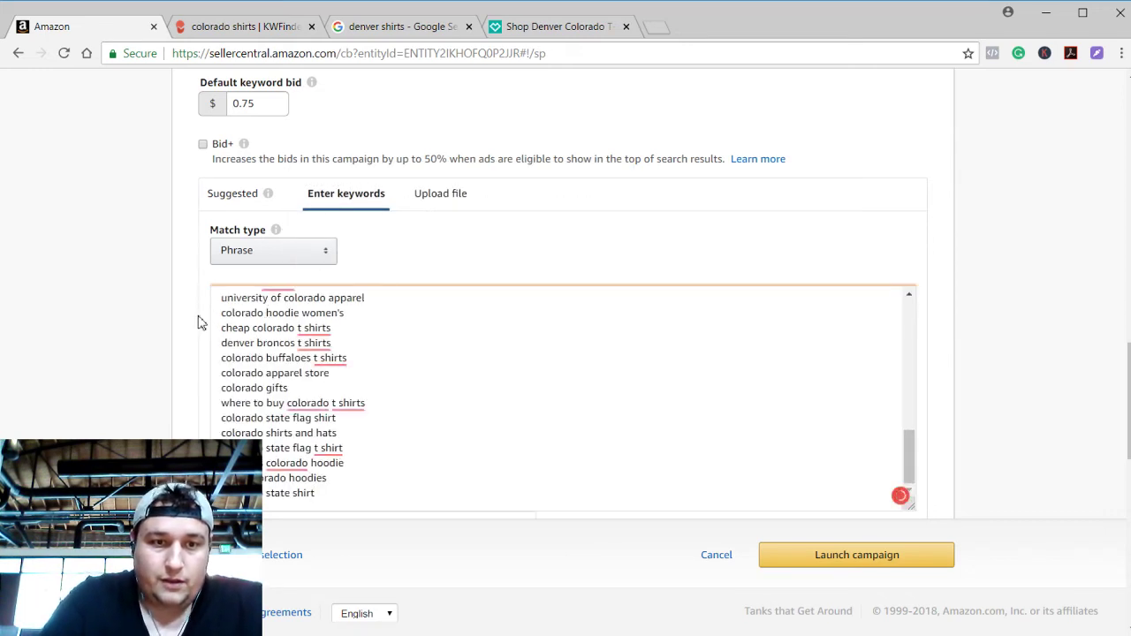
{"action": "scroll", "coordinate": [57, 295], "scroll_direction": "down", "scroll_amount": 2}
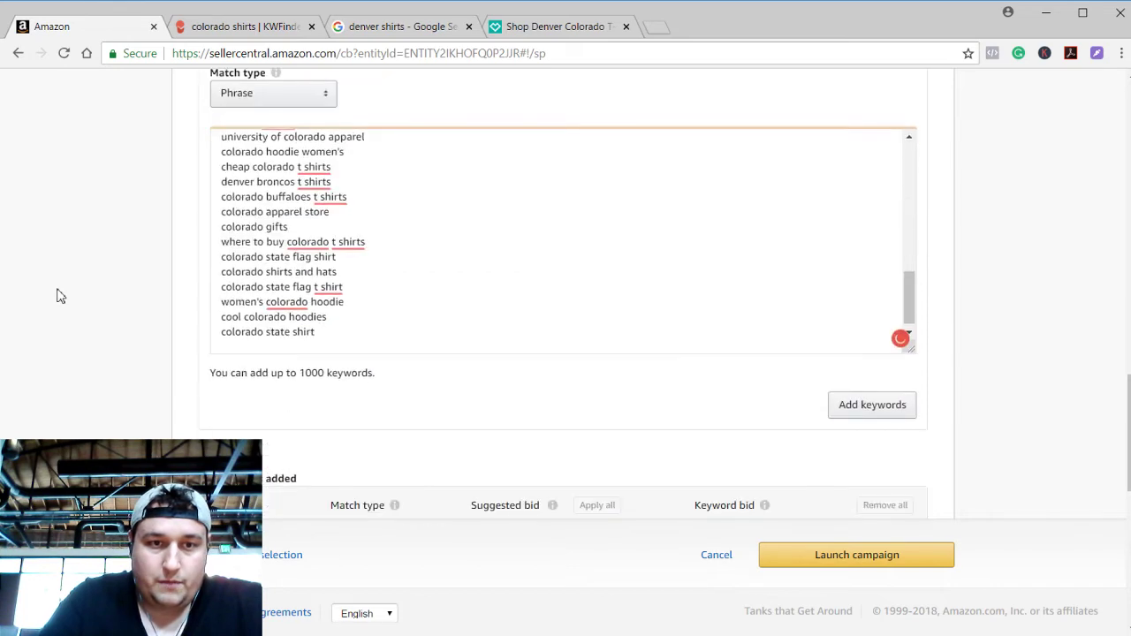
Switch to KWFinder, look up keyword suggestions for "blucifer" and read through the list
{"action": "left_click", "coordinate": [412, 28]}
{"action": "left_click", "coordinate": [252, 32]}
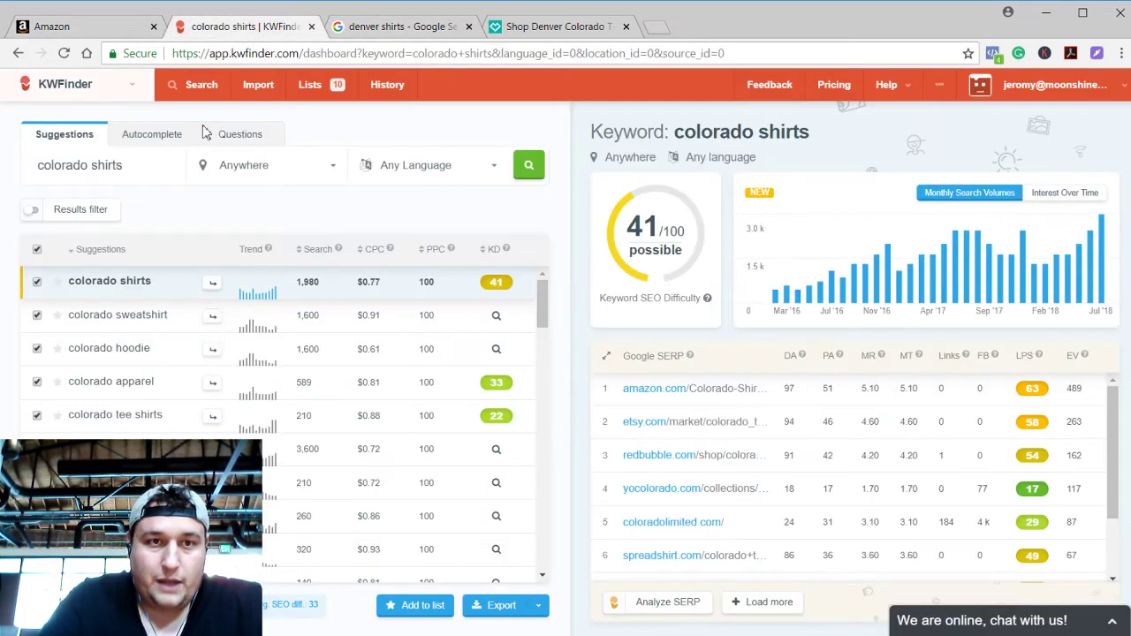
{"action": "triple_click", "coordinate": [115, 171]}
{"action": "type", "text": "blucifer"}
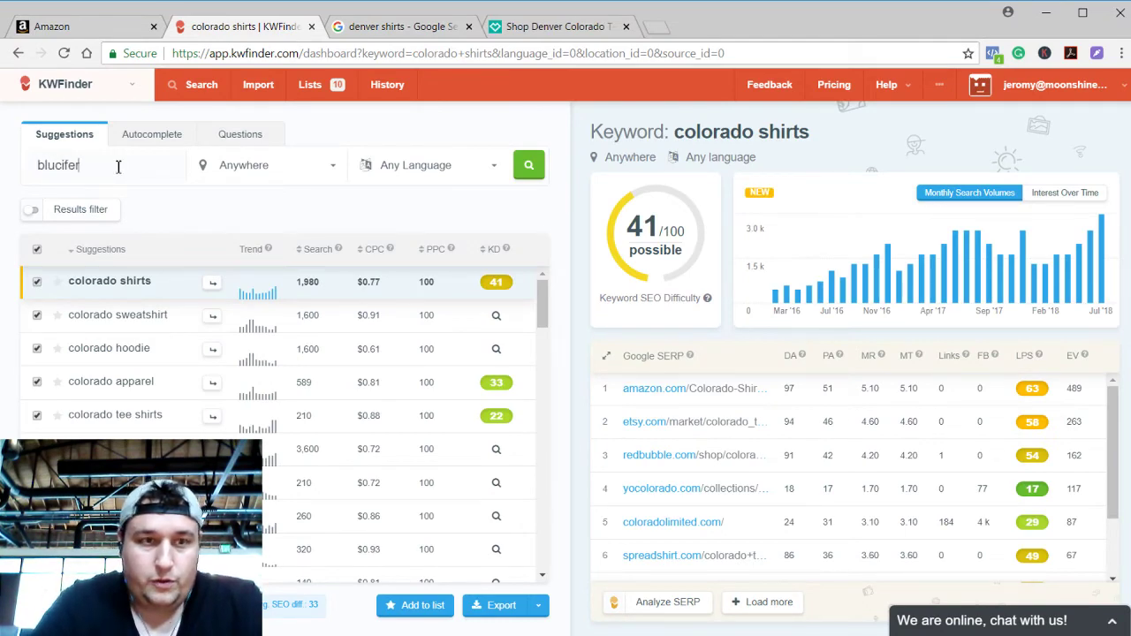
{"action": "key", "text": "Return"}
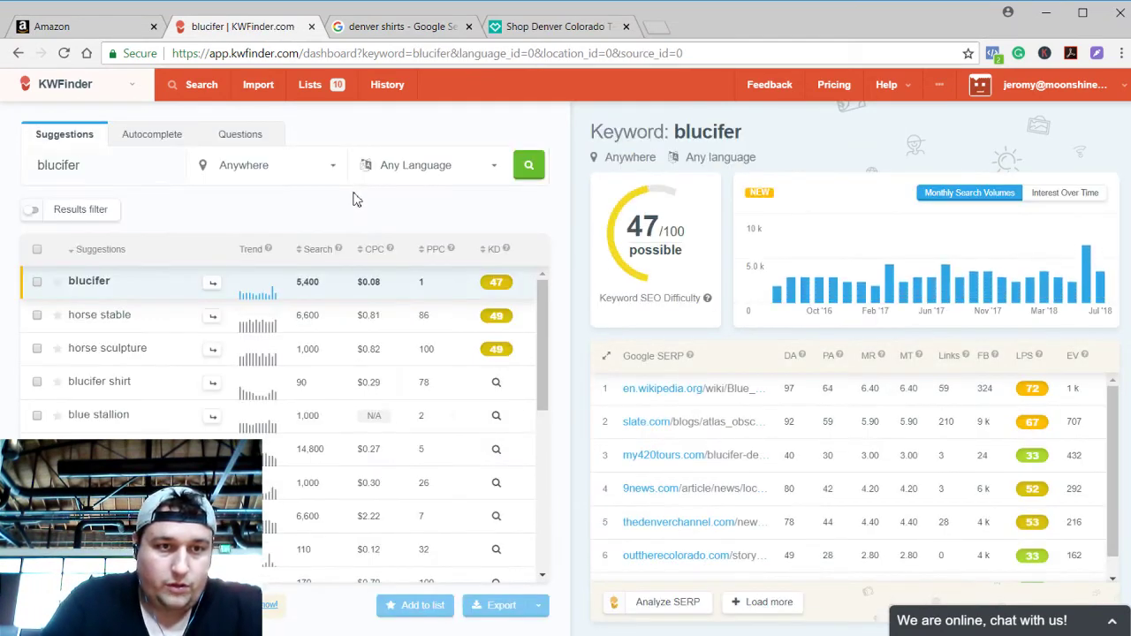
{"action": "scroll", "coordinate": [147, 270], "scroll_direction": "down", "scroll_amount": 10}
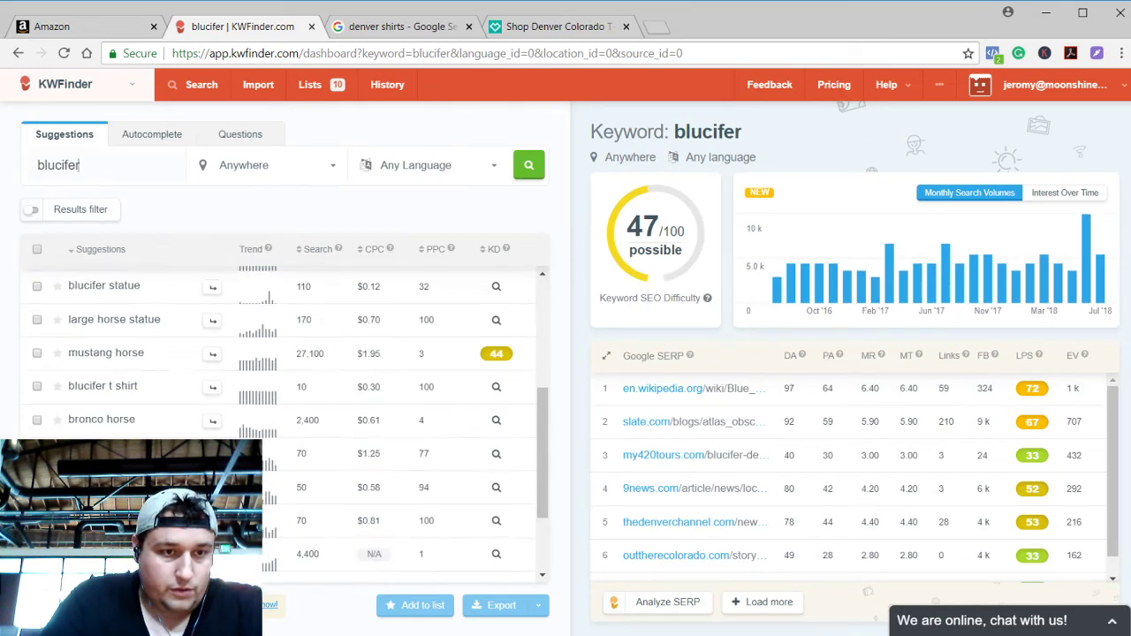
{"action": "scroll", "coordinate": [278, 424], "scroll_direction": "down", "scroll_amount": 10}
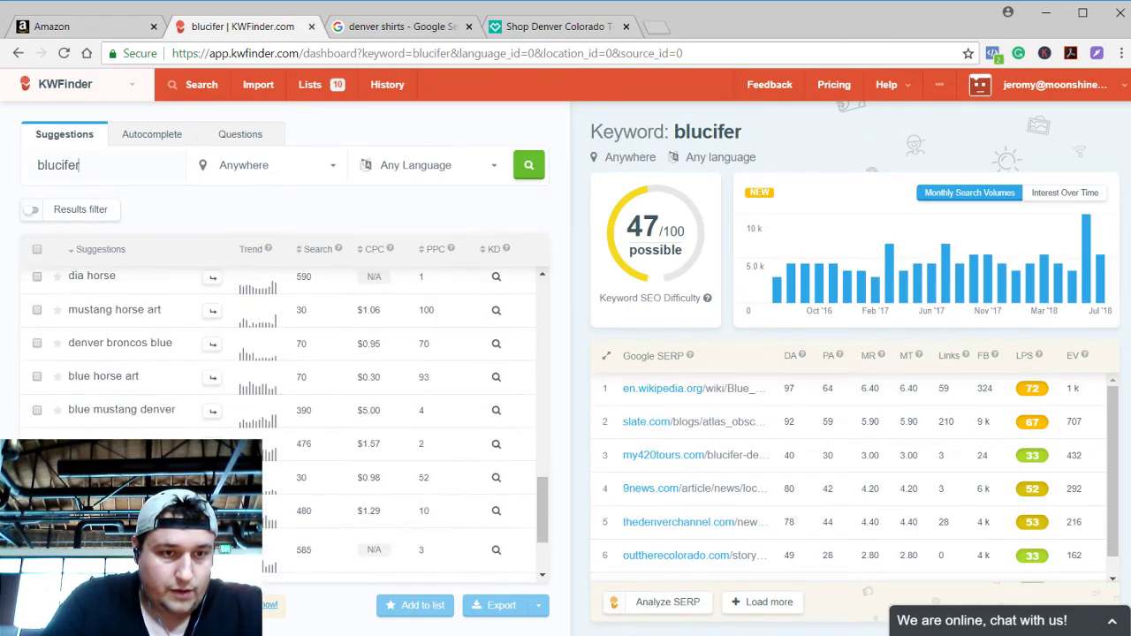
Select all "blucifer" suggestions except "horse stable" and "horse sculpture"
{"action": "scroll", "coordinate": [80, 323], "scroll_direction": "up", "scroll_amount": 15}
{"action": "left_click", "coordinate": [37, 251]}
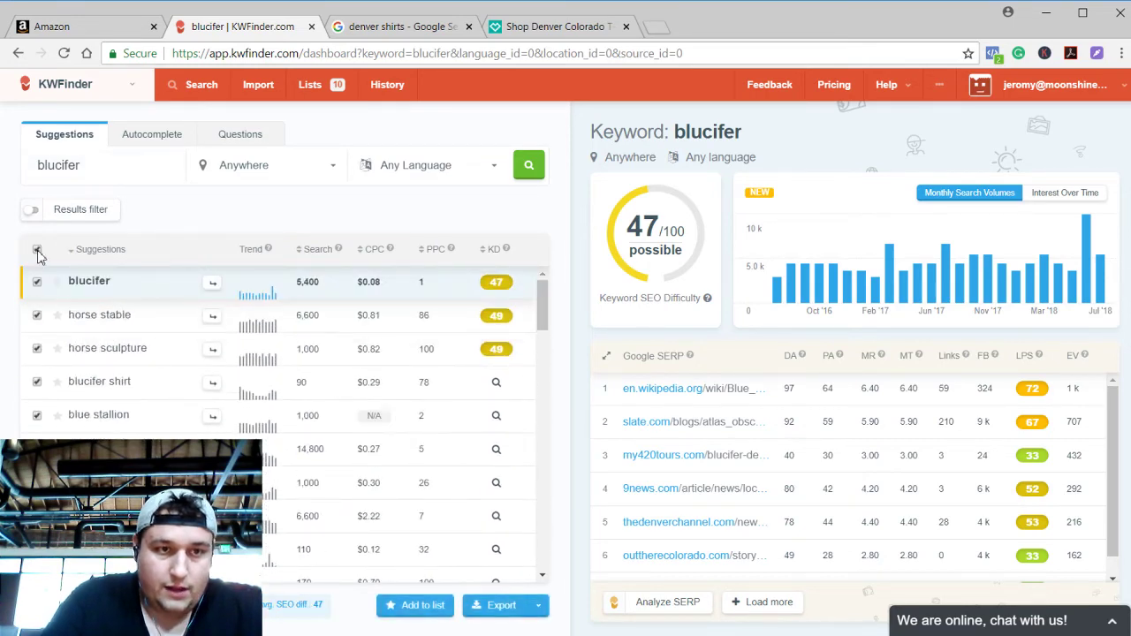
{"action": "left_click", "coordinate": [537, 605]}
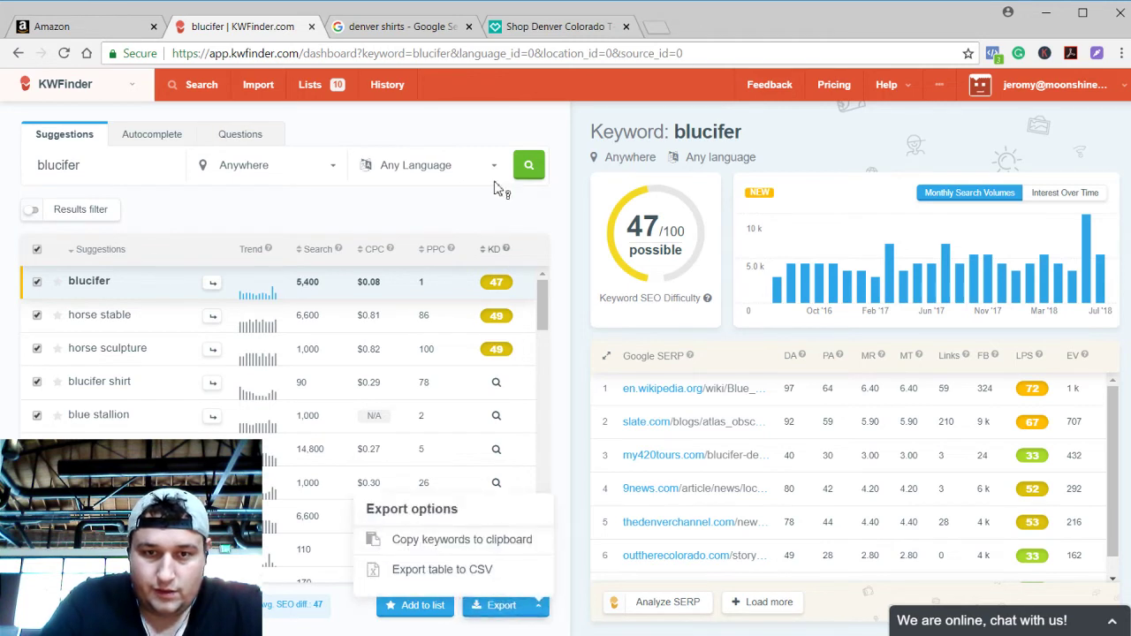
{"action": "left_click", "coordinate": [427, 221]}
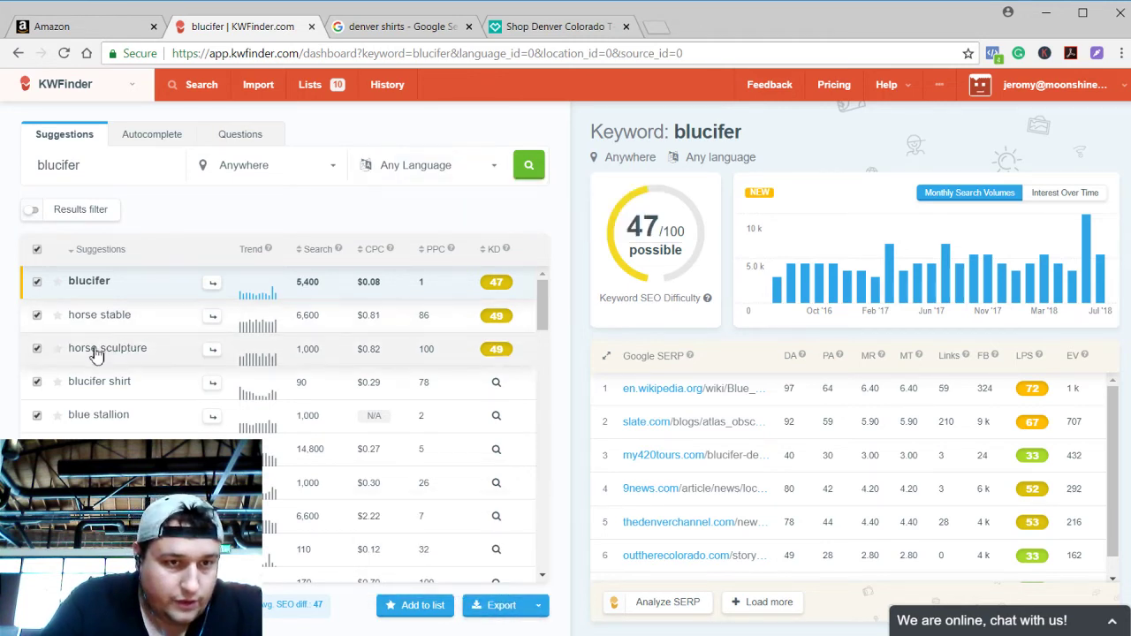
{"action": "left_click", "coordinate": [38, 350]}
{"action": "left_click", "coordinate": [37, 315]}
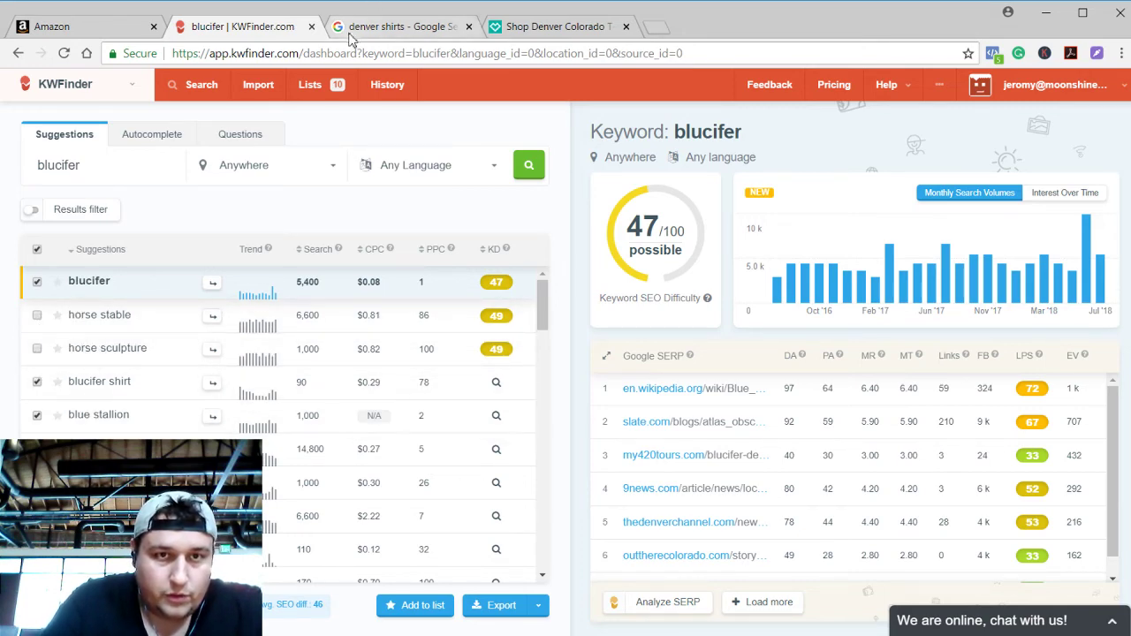
Switch to Amazon Seller Central and append the keywords "blucifer", "blucifer tshirt" and "blucifer shirt" to the pasted list
{"action": "left_click", "coordinate": [78, 27]}
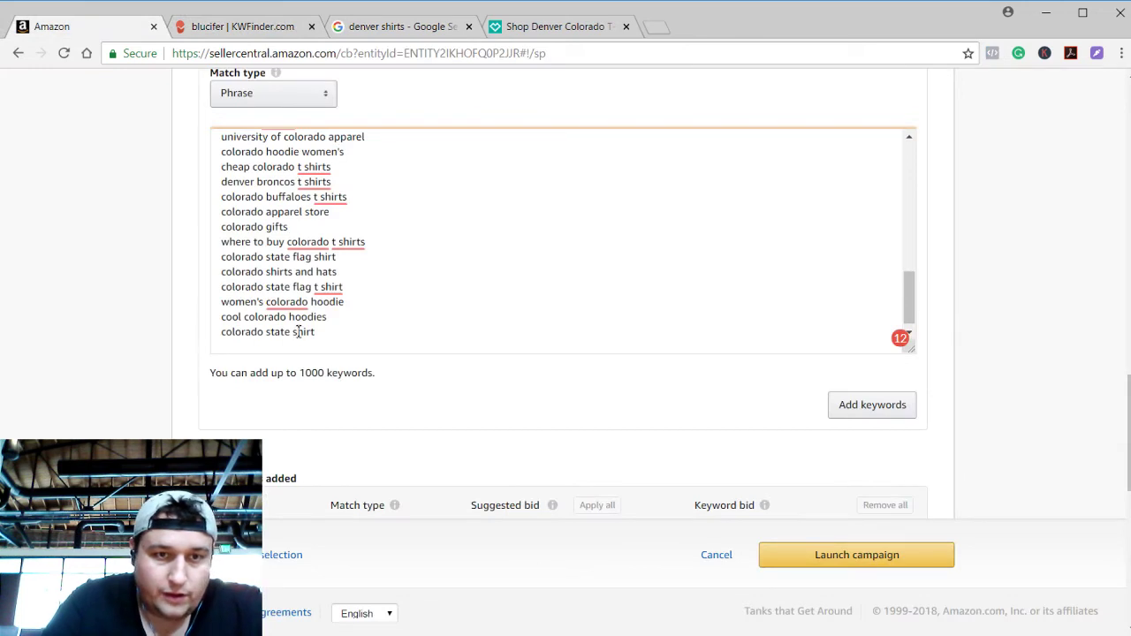
{"action": "type", "text": "bl"}
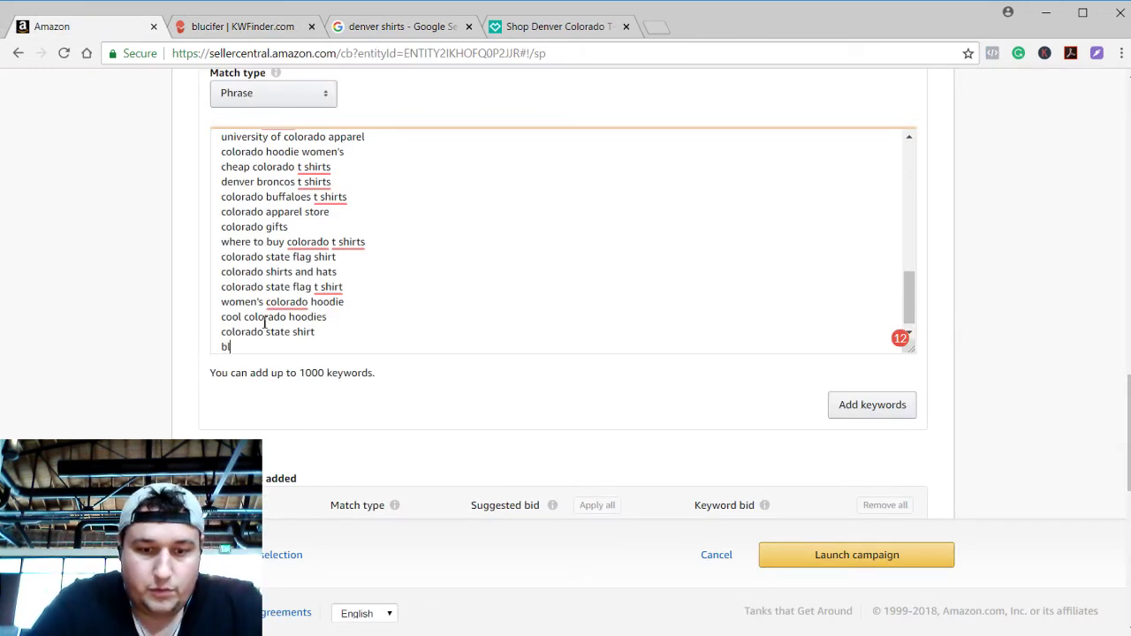
{"action": "type", "text": "ueifer"}
{"action": "key", "text": "Return"}
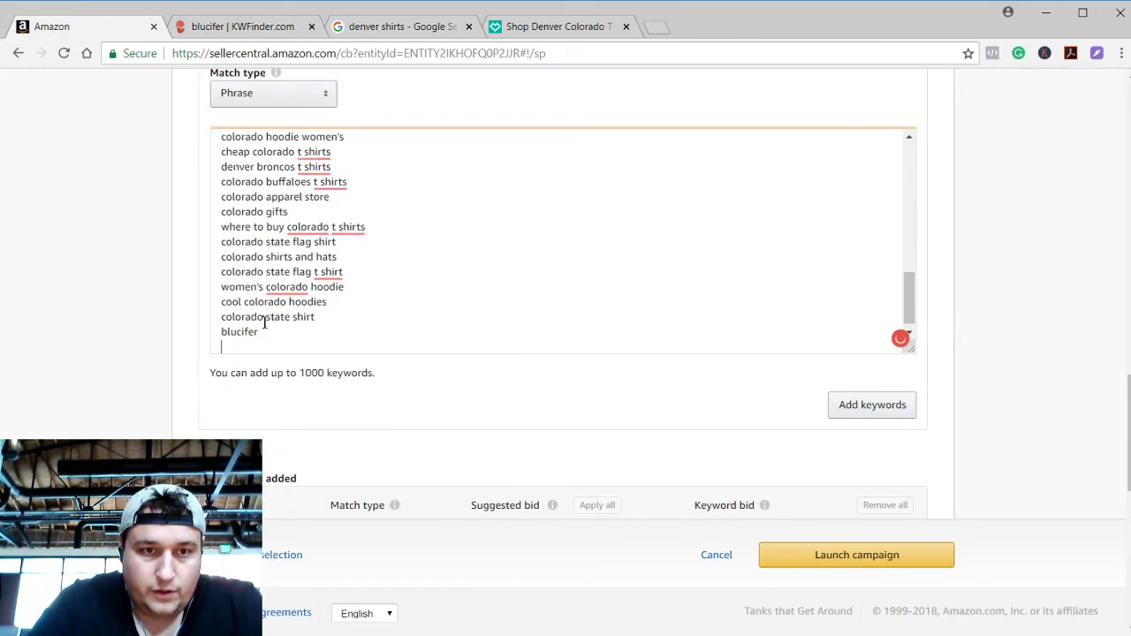
{"action": "type", "text": "blucifer"}
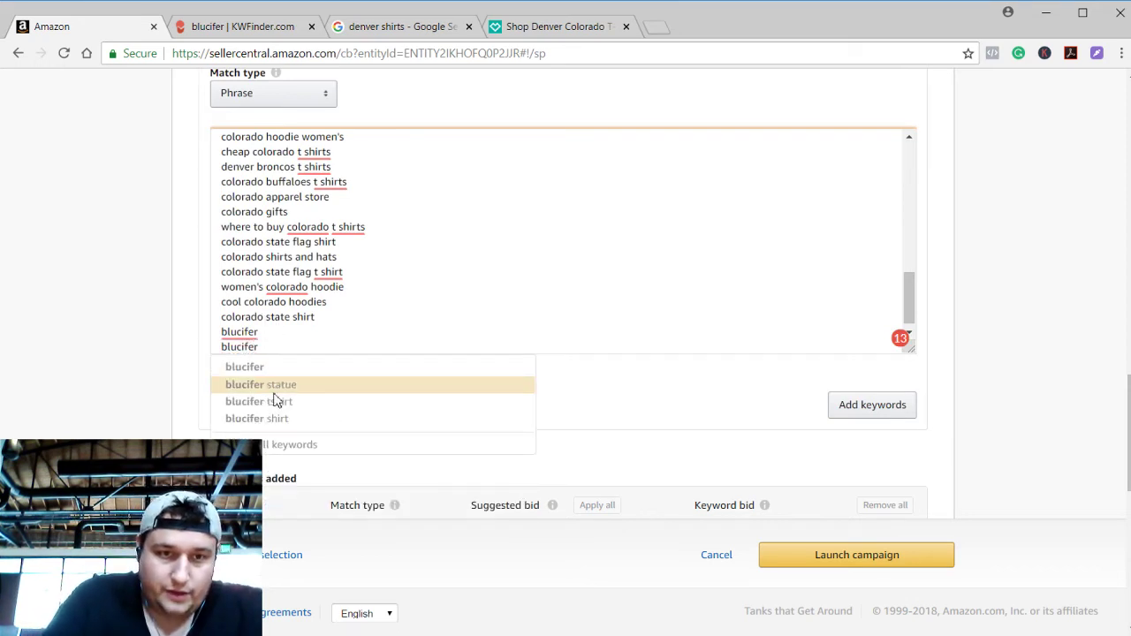
{"action": "left_click", "coordinate": [274, 401]}
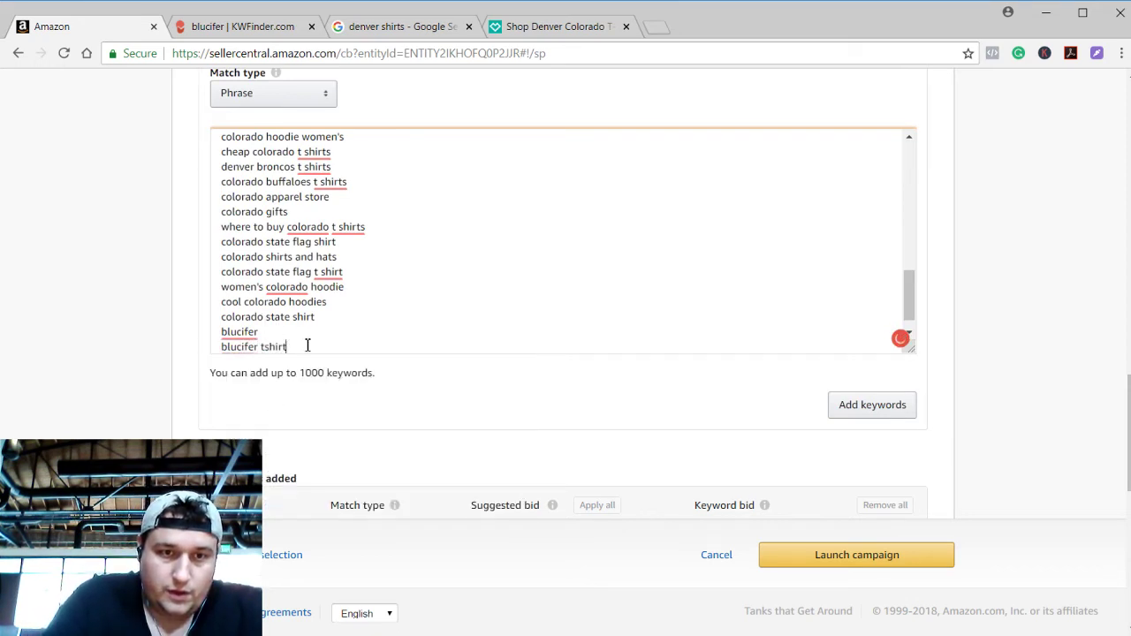
{"action": "key", "text": "Return"}
{"action": "type", "text": "blucif"}
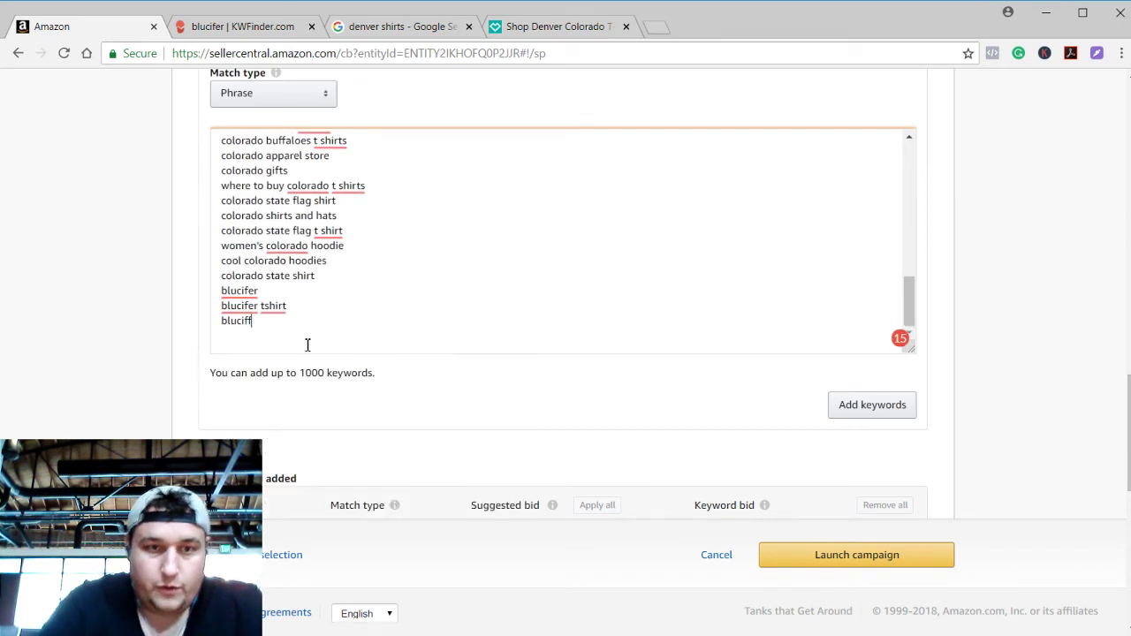
{"action": "type", "text": "e"}
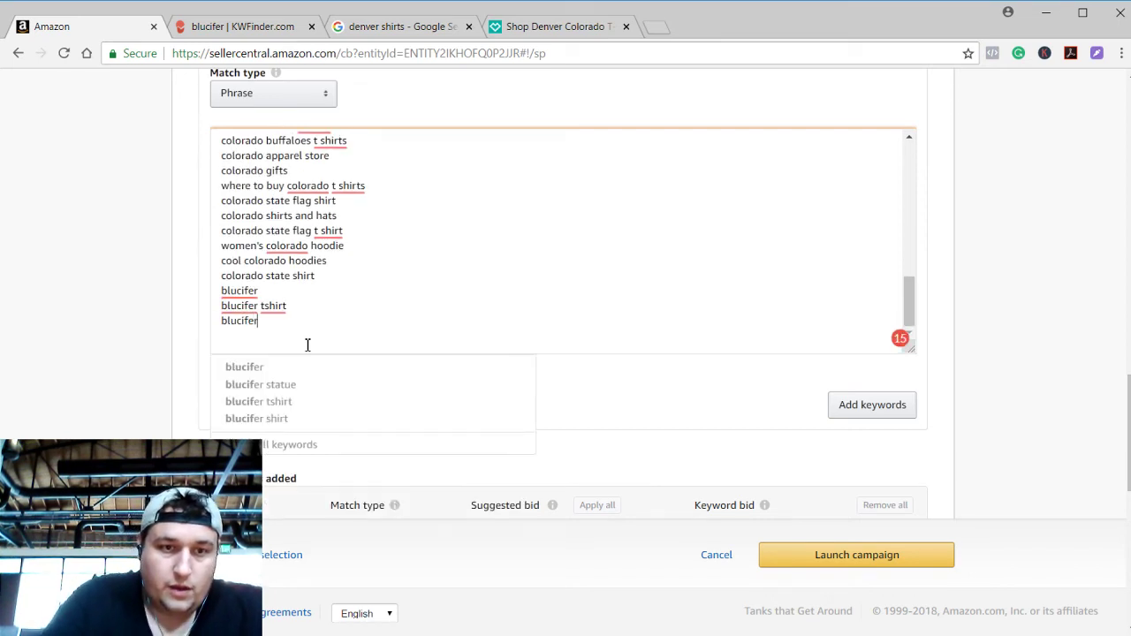
{"action": "type", "text": "r"}
{"action": "left_click", "coordinate": [277, 417]}
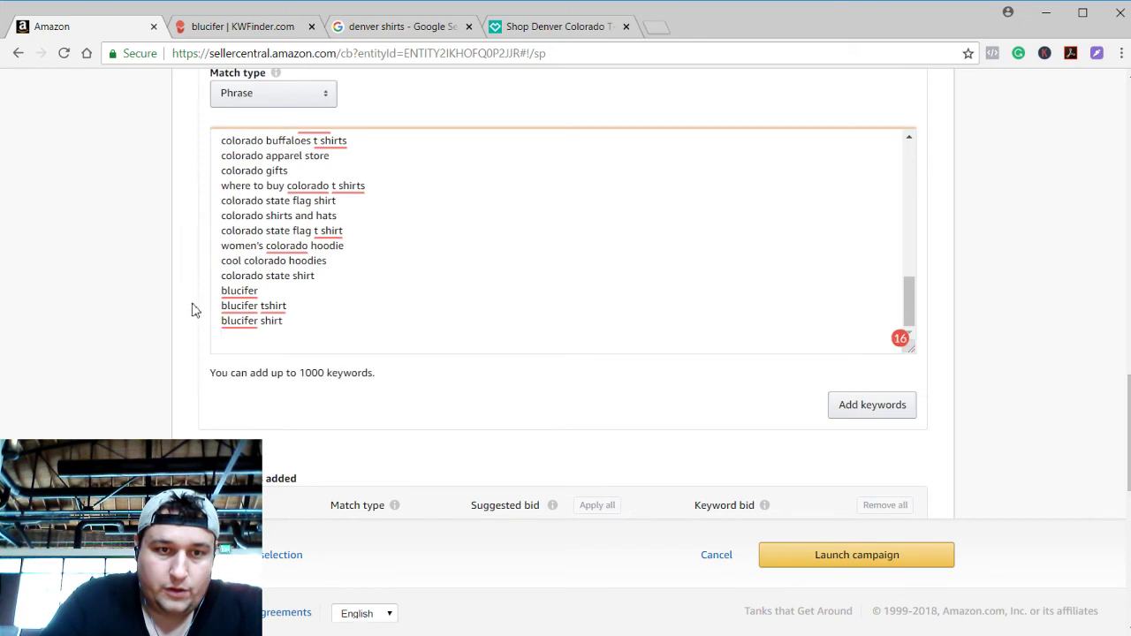
Append all of Amazon's suggested keywords for "colorado shirt" to the list and look over the entries
{"action": "key", "text": "Return"}
{"action": "type", "text": "c"}
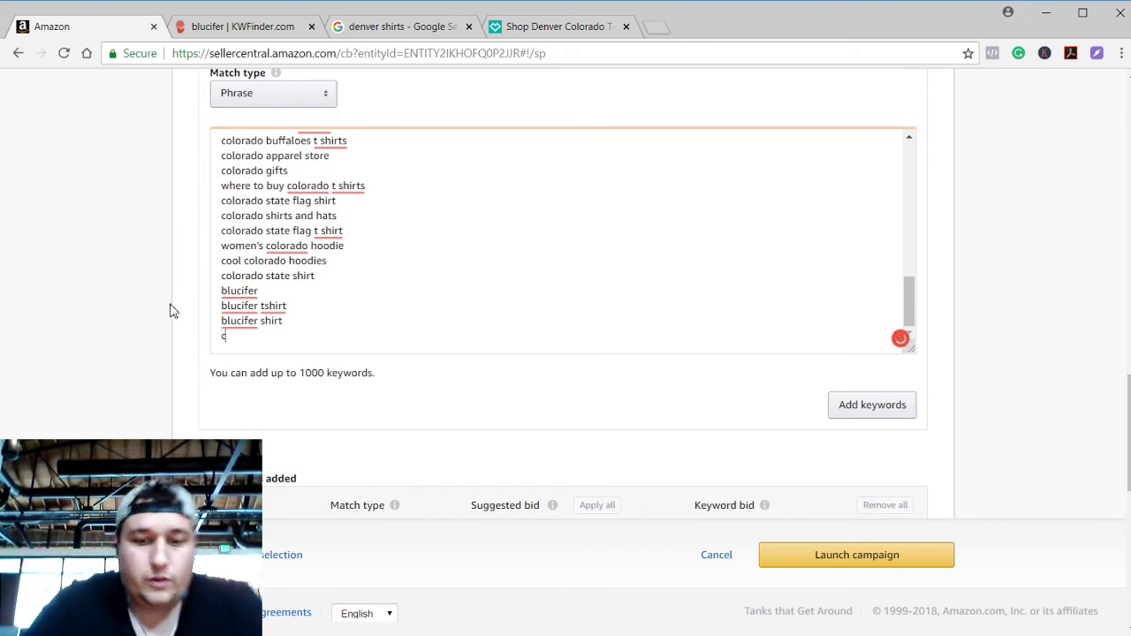
{"action": "type", "text": "olorado shirt"}
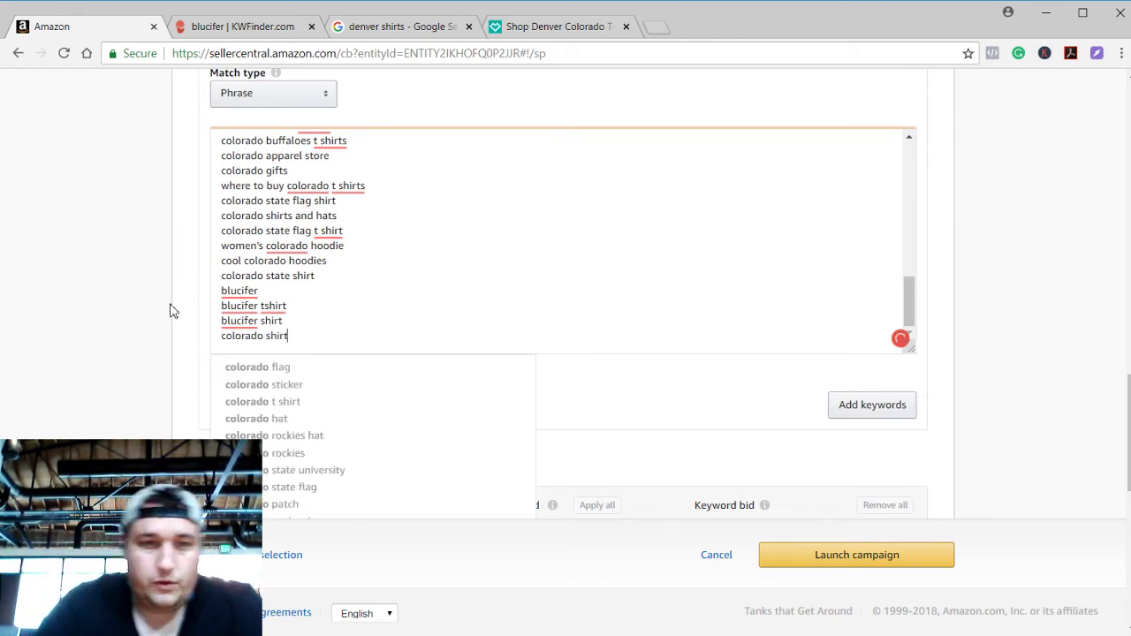
{"action": "scroll", "coordinate": [159, 380], "scroll_direction": "down", "scroll_amount": 2}
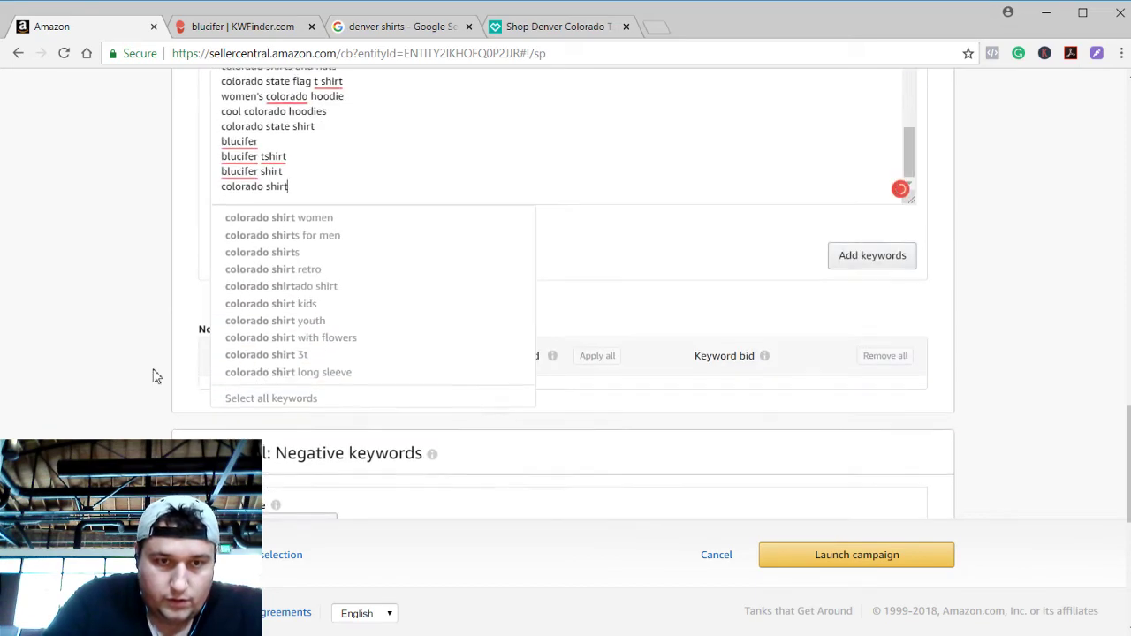
{"action": "scroll", "coordinate": [153, 377], "scroll_direction": "up", "scroll_amount": 1}
{"action": "left_click", "coordinate": [320, 436]}
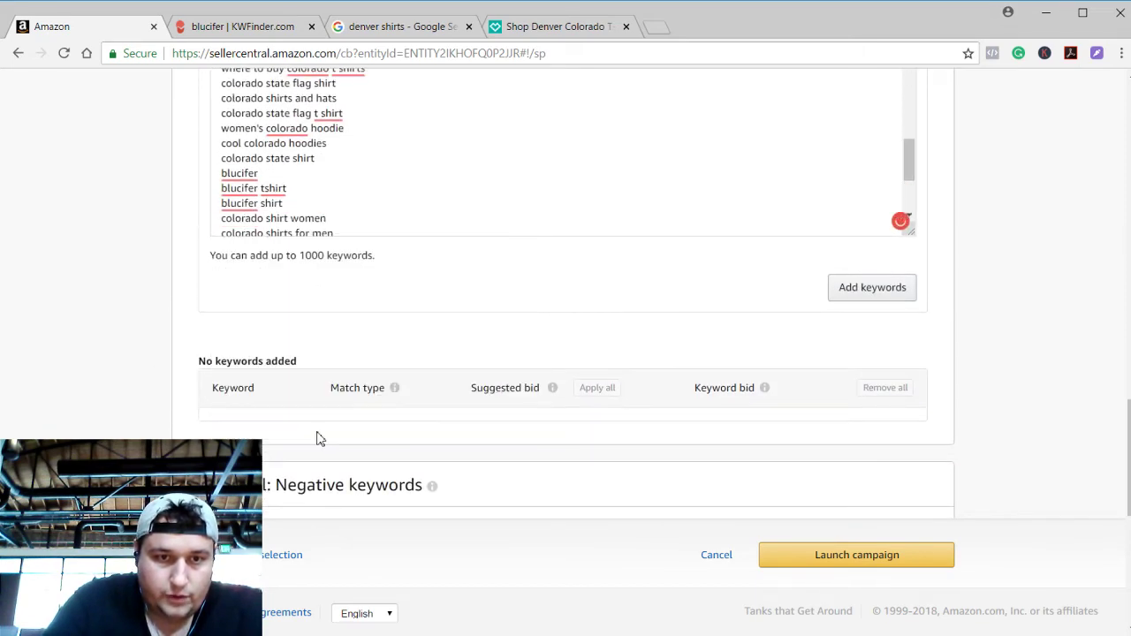
{"action": "scroll", "coordinate": [231, 295], "scroll_direction": "up", "scroll_amount": 3}
{"action": "scroll", "coordinate": [431, 377], "scroll_direction": "down", "scroll_amount": 2}
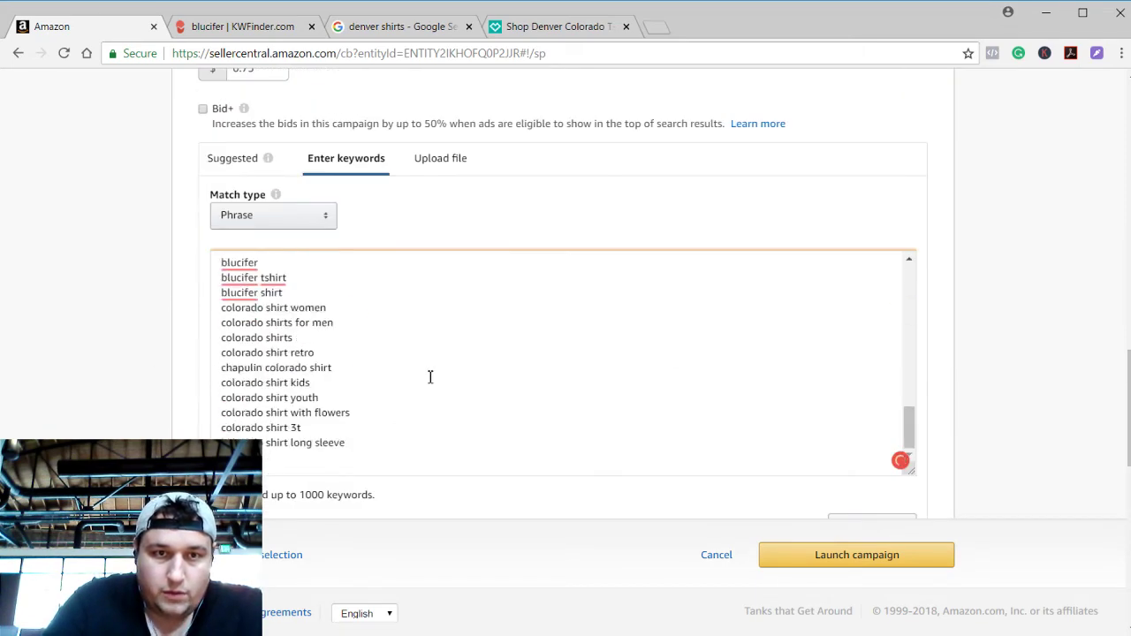
{"action": "scroll", "coordinate": [430, 377], "scroll_direction": "up", "scroll_amount": 5}
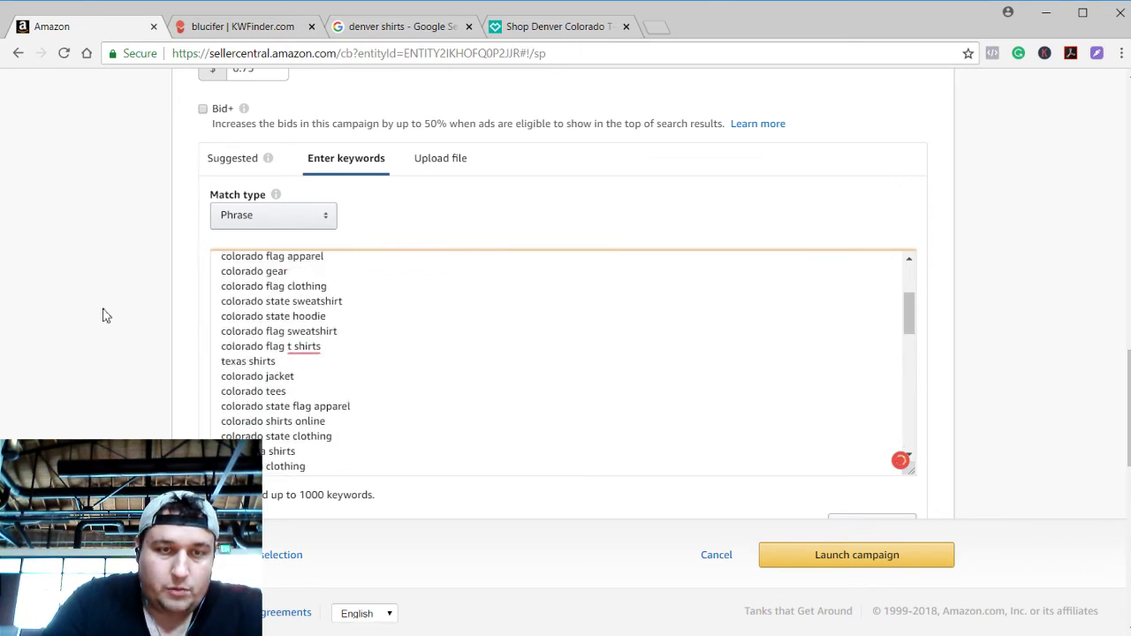
{"action": "scroll", "coordinate": [102, 315], "scroll_direction": "up", "scroll_amount": 2}
{"action": "scroll", "coordinate": [103, 315], "scroll_direction": "up", "scroll_amount": 1}
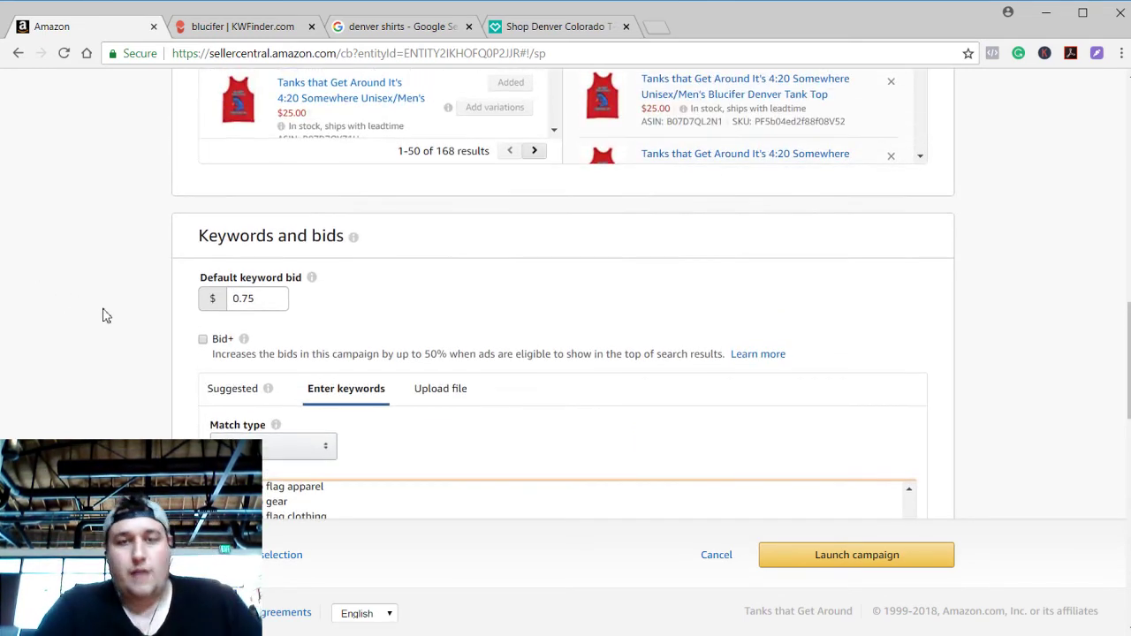
Set the default keyword bid to $1.00
{"action": "left_click", "coordinate": [265, 295]}
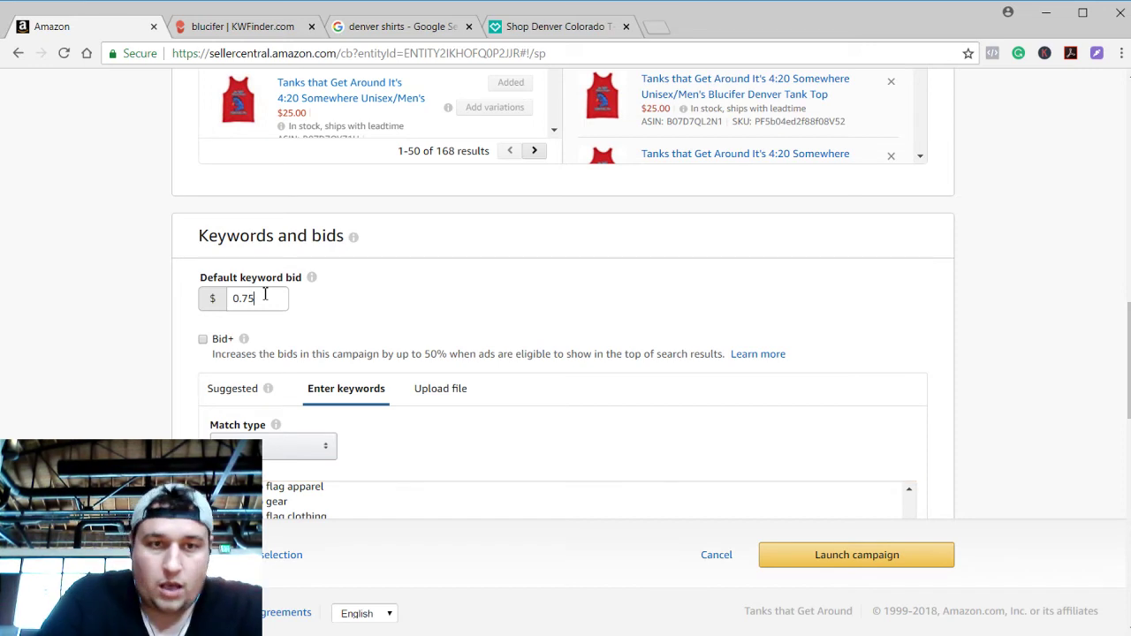
{"action": "key", "text": "BackSpace"}
{"action": "type", "text": "1."}
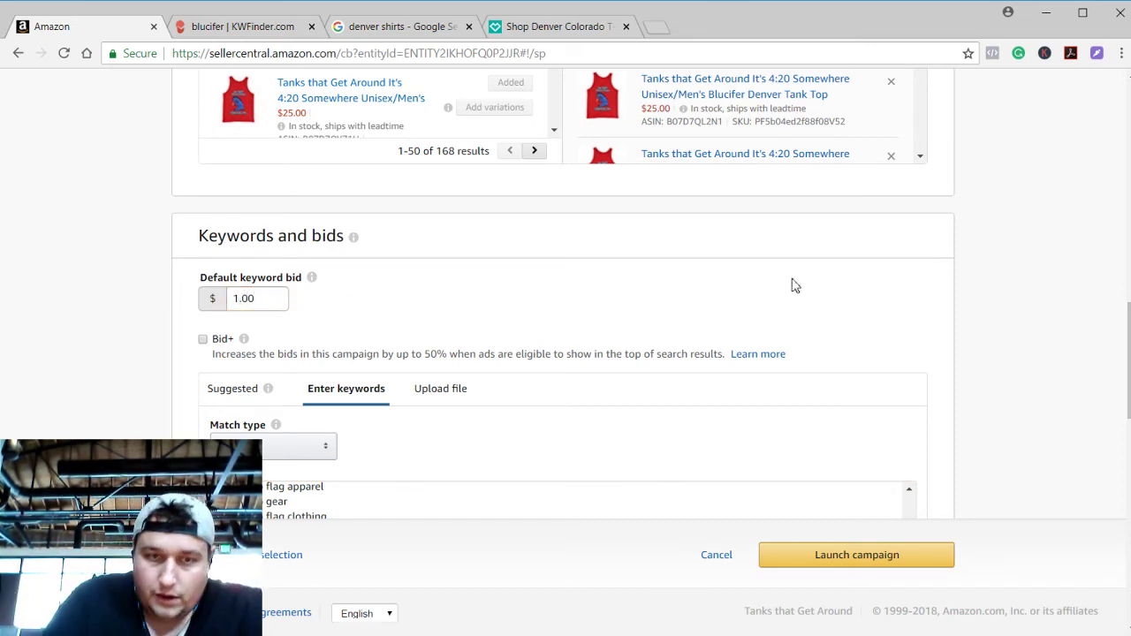
Review the entered keyword list, the optional negative keywords section, the selected products and the ad group settings before launching
{"action": "scroll", "coordinate": [792, 281], "scroll_direction": "down", "scroll_amount": 3}
{"action": "scroll", "coordinate": [932, 327], "scroll_direction": "down", "scroll_amount": 3}
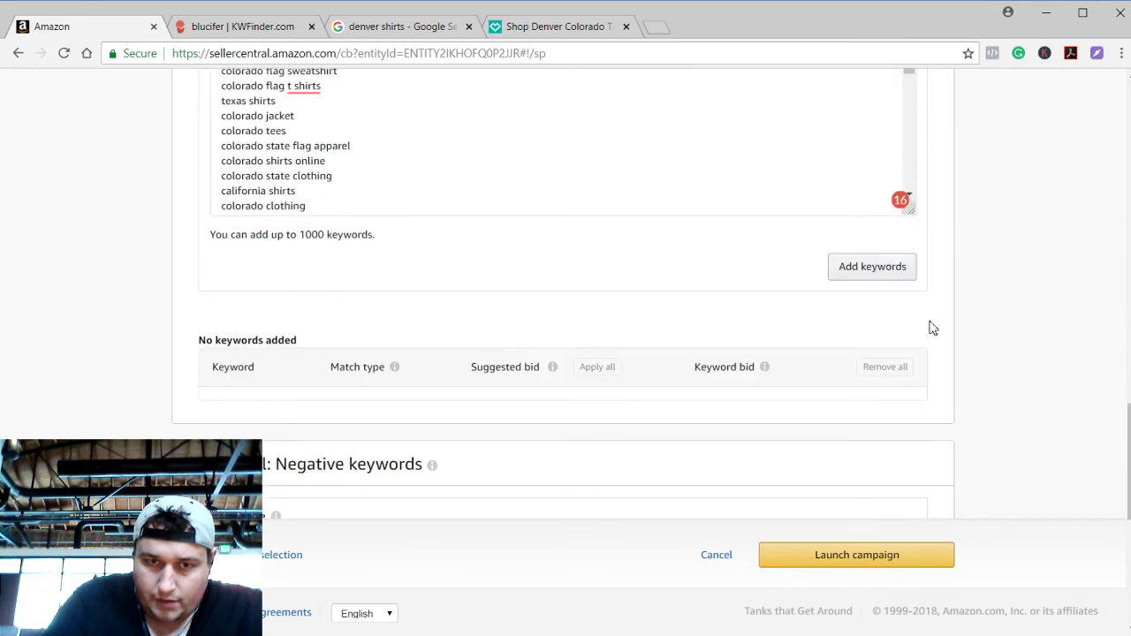
{"action": "scroll", "coordinate": [732, 302], "scroll_direction": "down", "scroll_amount": 4}
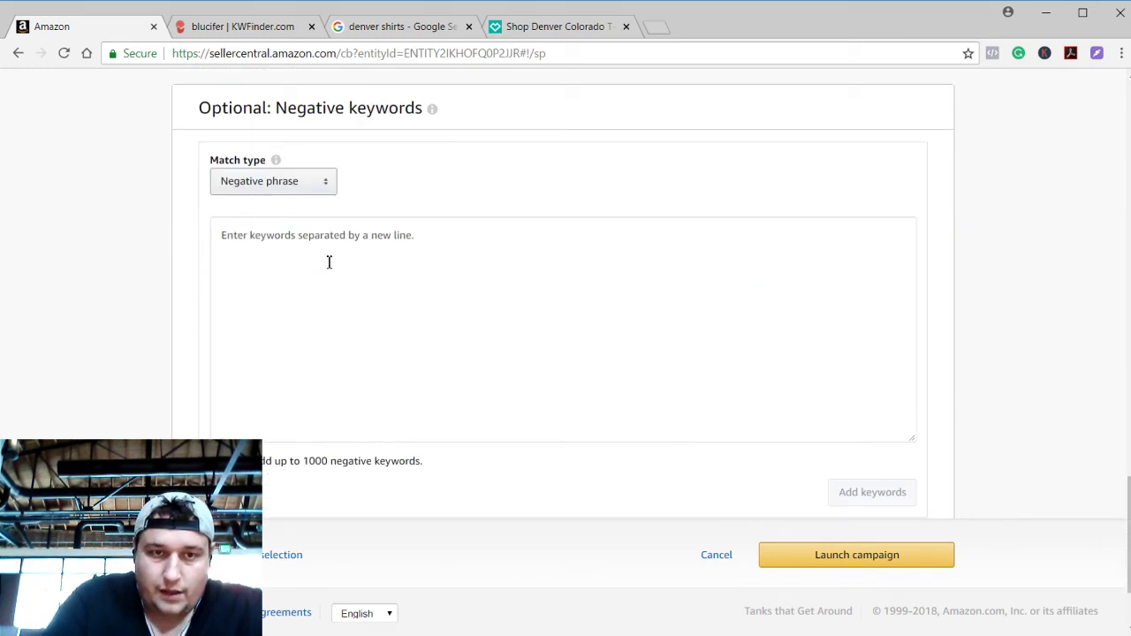
{"action": "scroll", "coordinate": [328, 262], "scroll_direction": "up", "scroll_amount": 4}
{"action": "scroll", "coordinate": [328, 262], "scroll_direction": "up", "scroll_amount": 6}
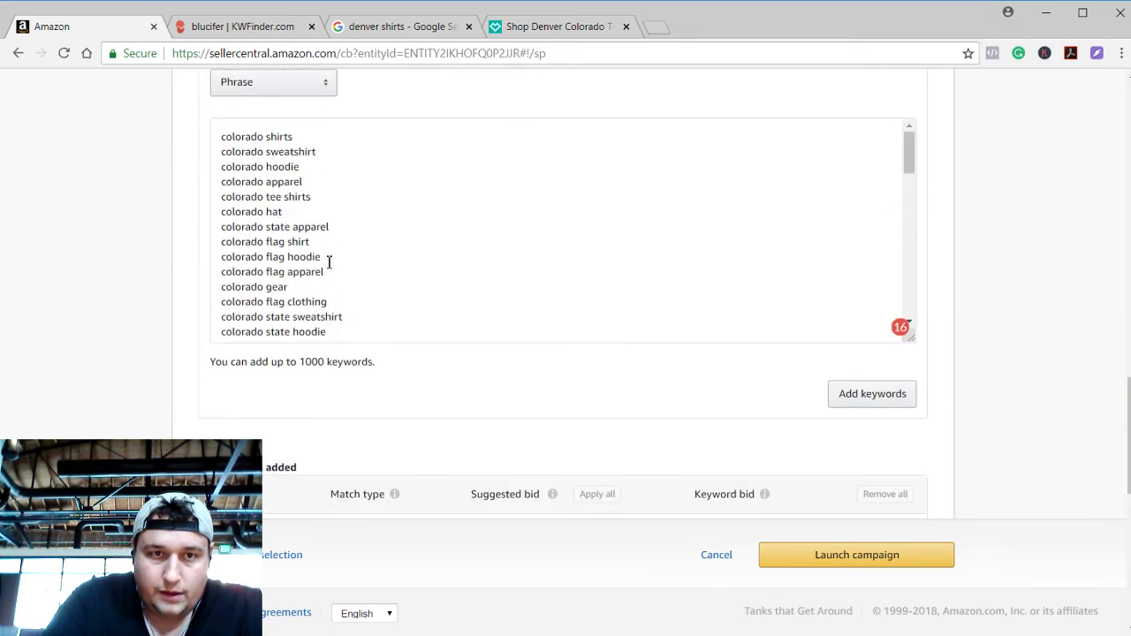
{"action": "scroll", "coordinate": [318, 333], "scroll_direction": "down", "scroll_amount": 3}
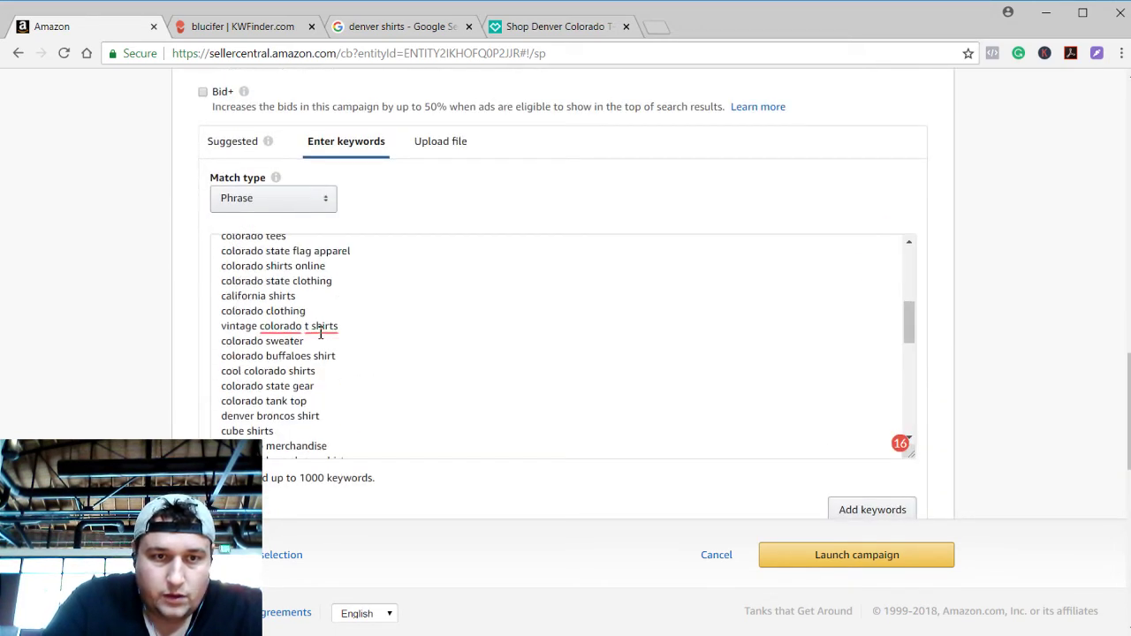
{"action": "scroll", "coordinate": [127, 371], "scroll_direction": "down", "scroll_amount": 2}
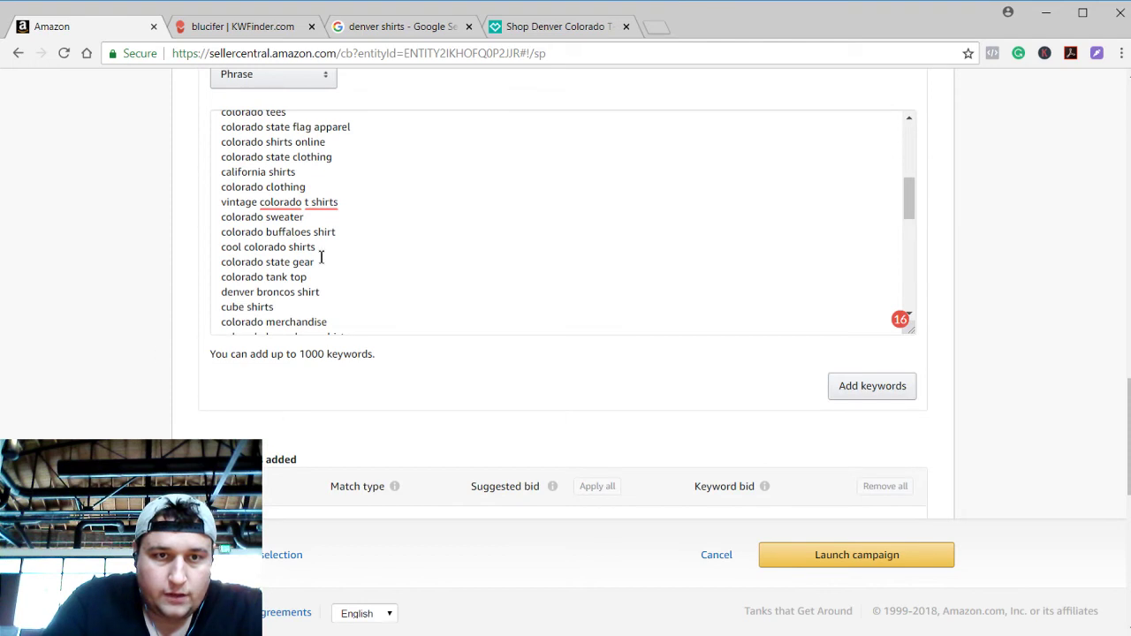
{"action": "scroll", "coordinate": [321, 256], "scroll_direction": "down", "scroll_amount": 3}
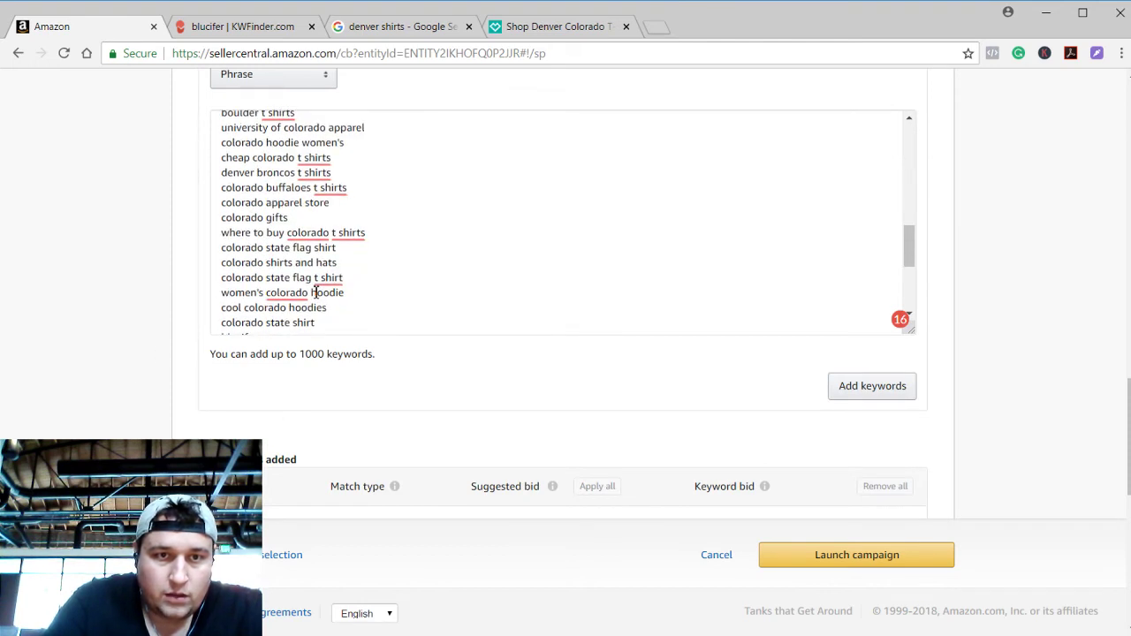
{"action": "scroll", "coordinate": [316, 294], "scroll_direction": "down", "scroll_amount": 3}
{"action": "scroll", "coordinate": [345, 419], "scroll_direction": "down", "scroll_amount": 4}
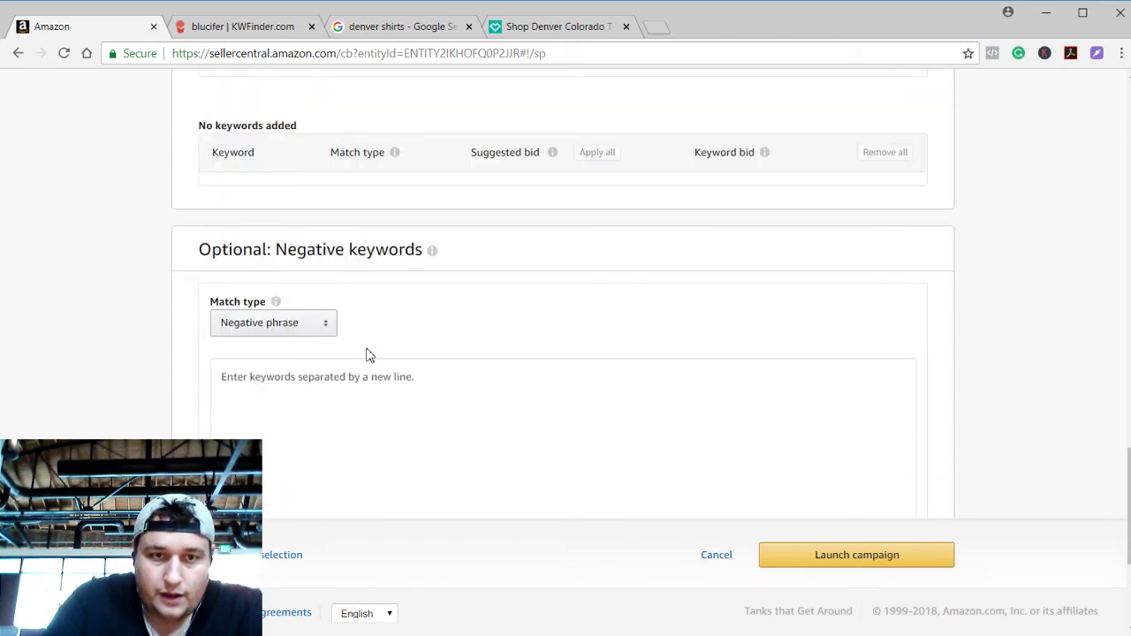
{"action": "scroll", "coordinate": [363, 321], "scroll_direction": "down", "scroll_amount": 1}
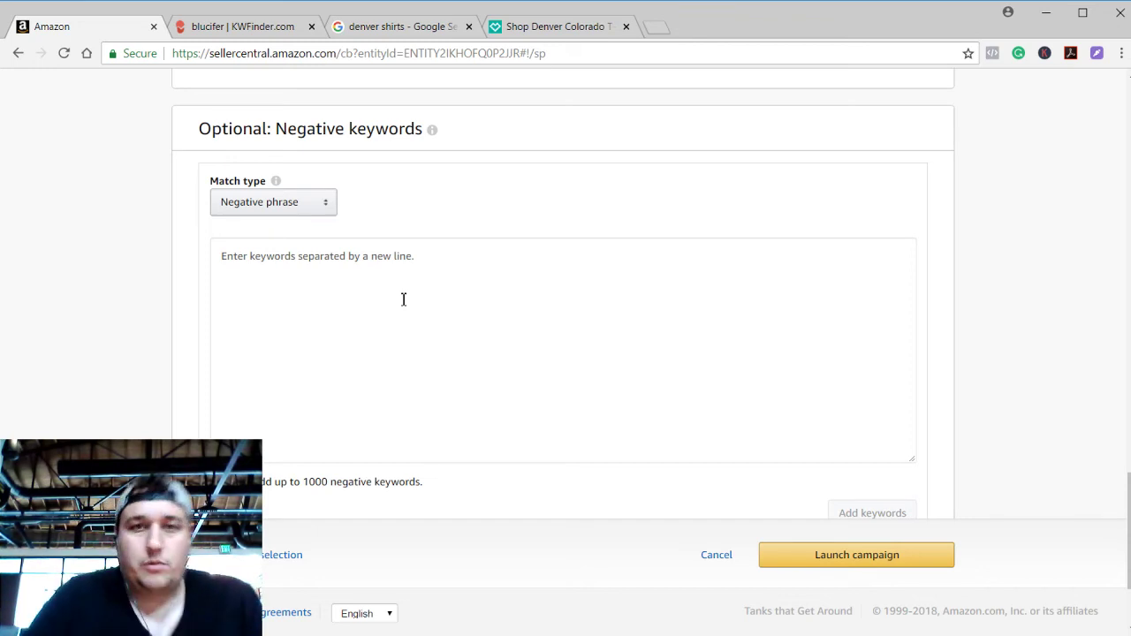
{"action": "scroll", "coordinate": [868, 350], "scroll_direction": "down", "scroll_amount": 1}
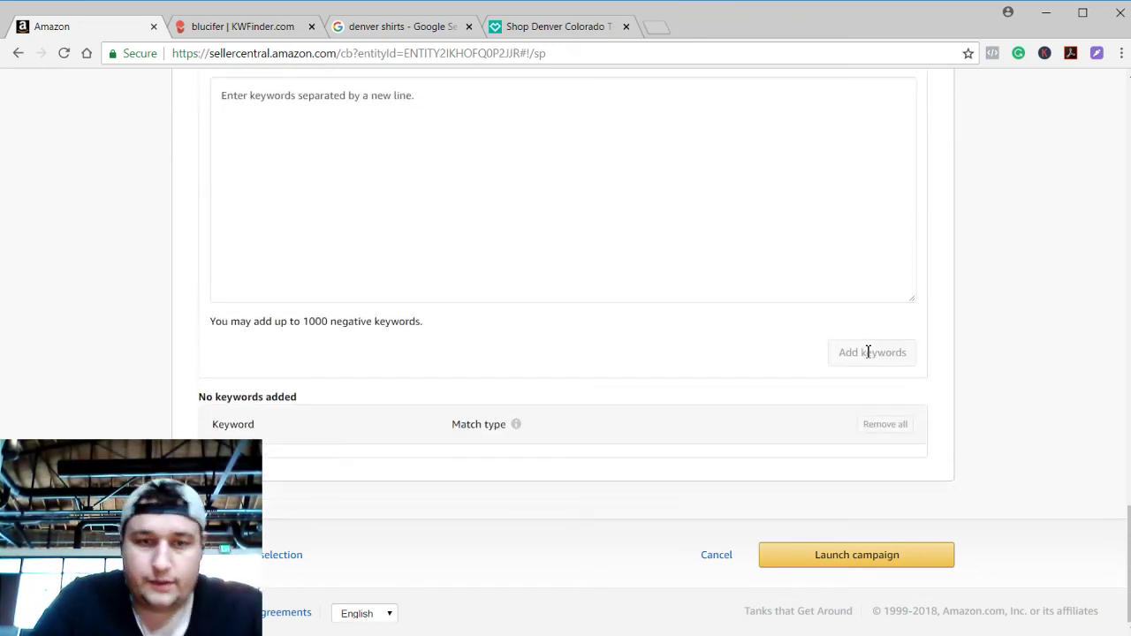
{"action": "scroll", "coordinate": [865, 356], "scroll_direction": "up", "scroll_amount": 7}
{"action": "scroll", "coordinate": [727, 237], "scroll_direction": "up", "scroll_amount": 3}
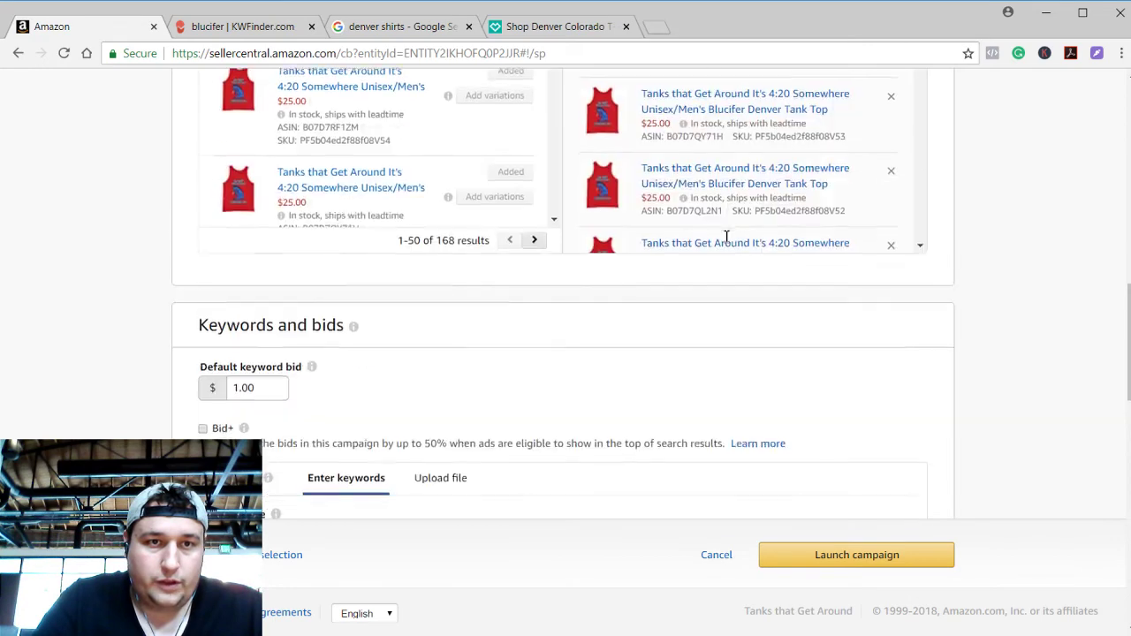
{"action": "scroll", "coordinate": [380, 423], "scroll_direction": "up", "scroll_amount": 4}
{"action": "scroll", "coordinate": [185, 178], "scroll_direction": "up", "scroll_amount": 3}
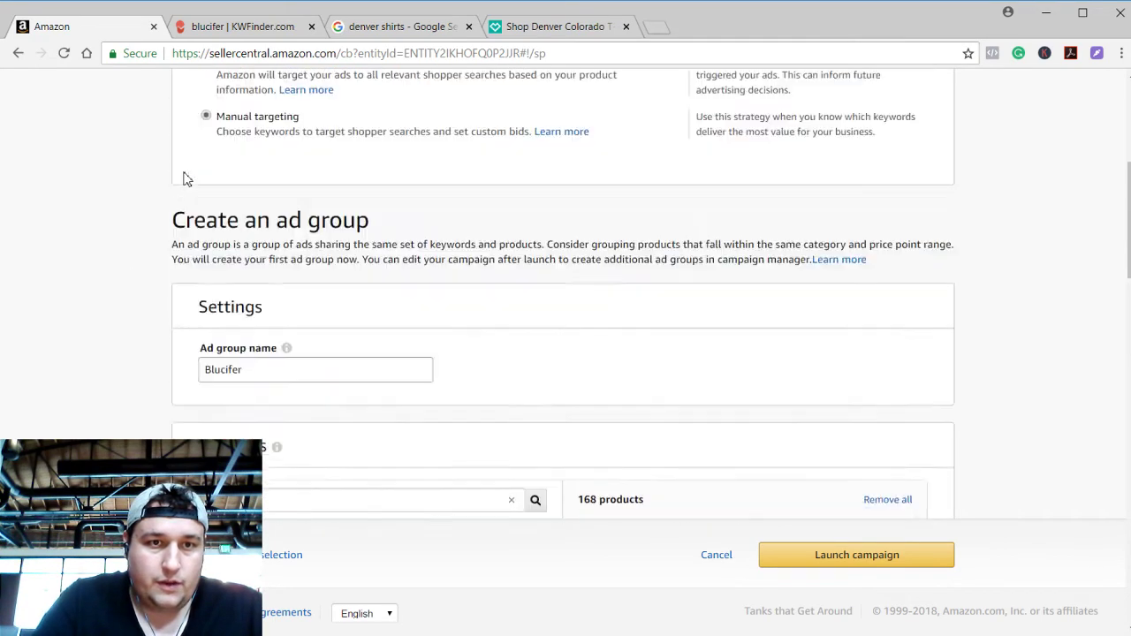
Try to launch the campaign
{"action": "scroll", "coordinate": [184, 177], "scroll_direction": "down", "scroll_amount": 15}
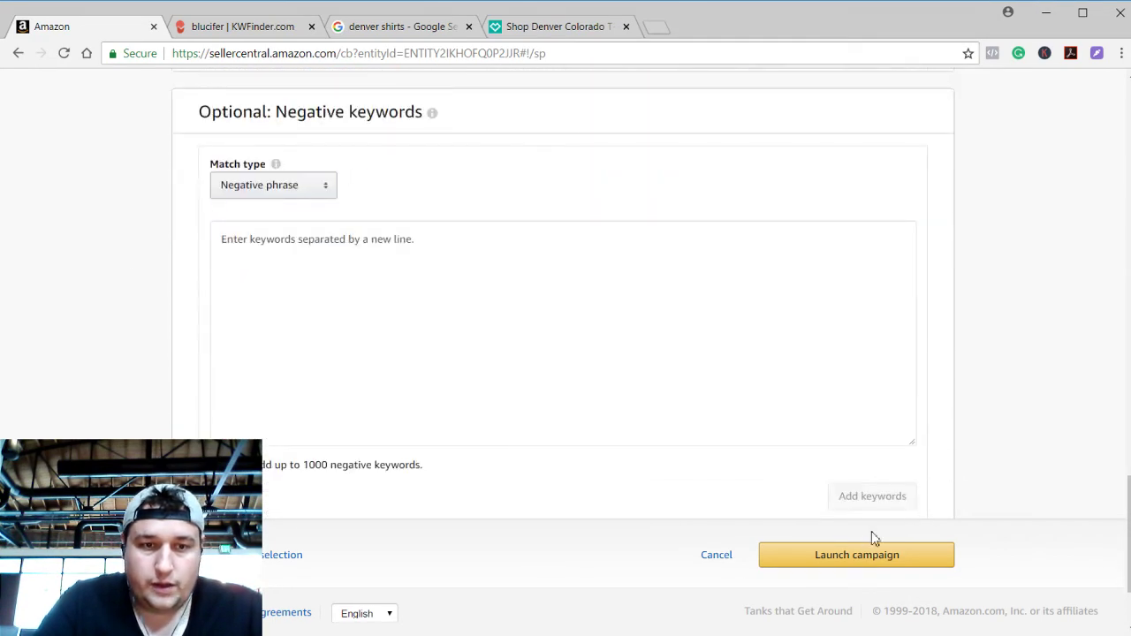
{"action": "left_click", "coordinate": [848, 554]}
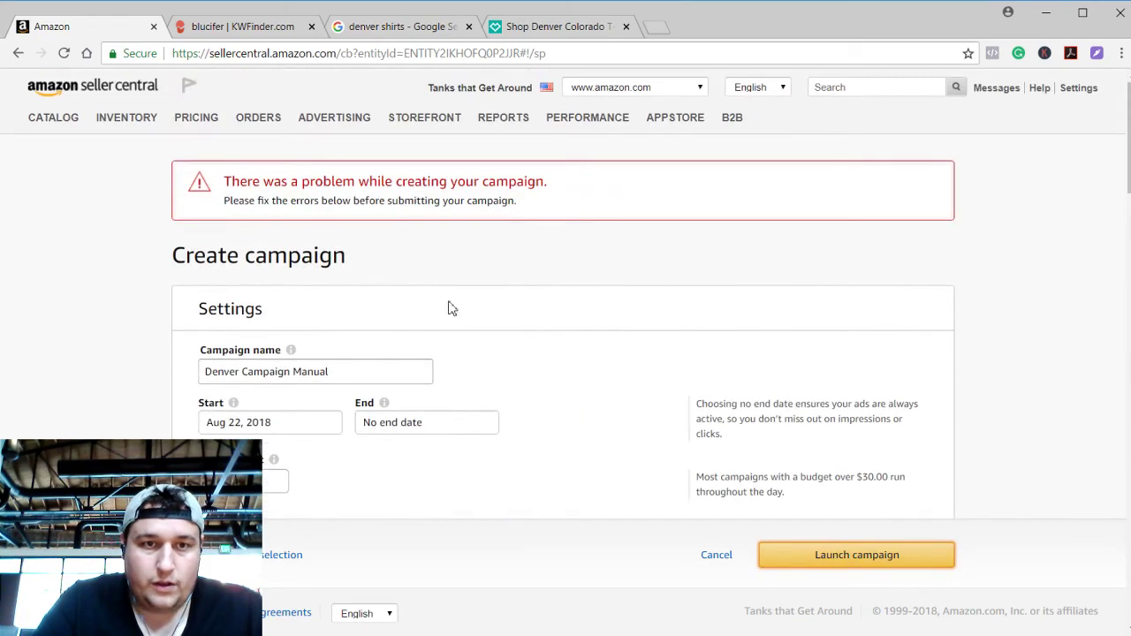
Check the form for the missing entry and add the entered phrase-match keywords to the ad group
{"action": "scroll", "coordinate": [491, 318], "scroll_direction": "down", "scroll_amount": 1}
{"action": "scroll", "coordinate": [491, 318], "scroll_direction": "down", "scroll_amount": 7}
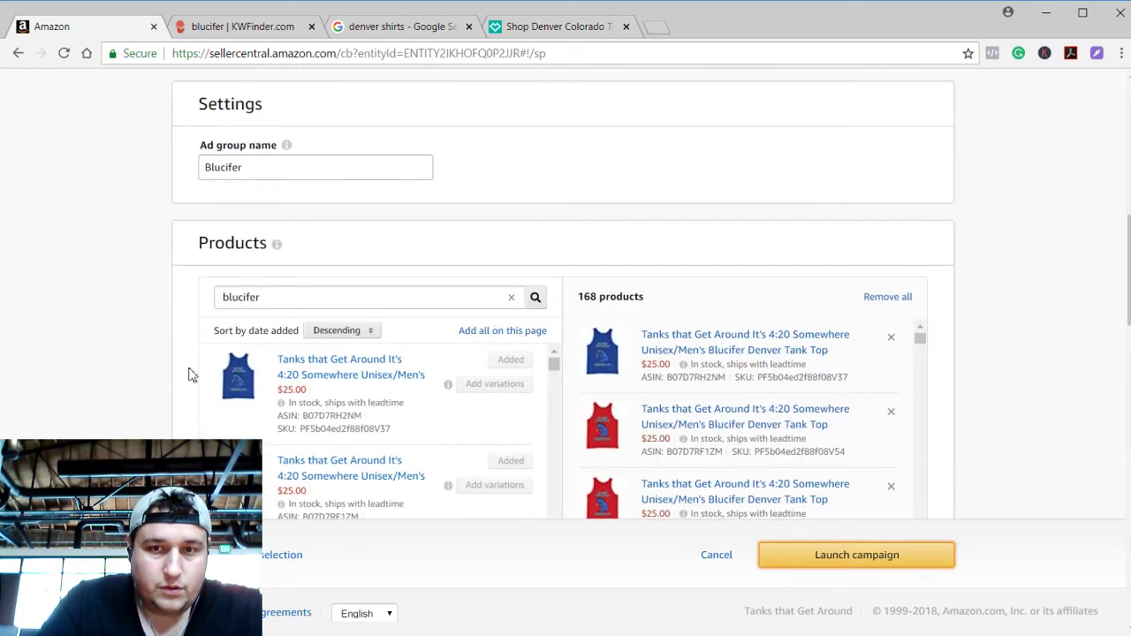
{"action": "scroll", "coordinate": [185, 375], "scroll_direction": "down", "scroll_amount": 5}
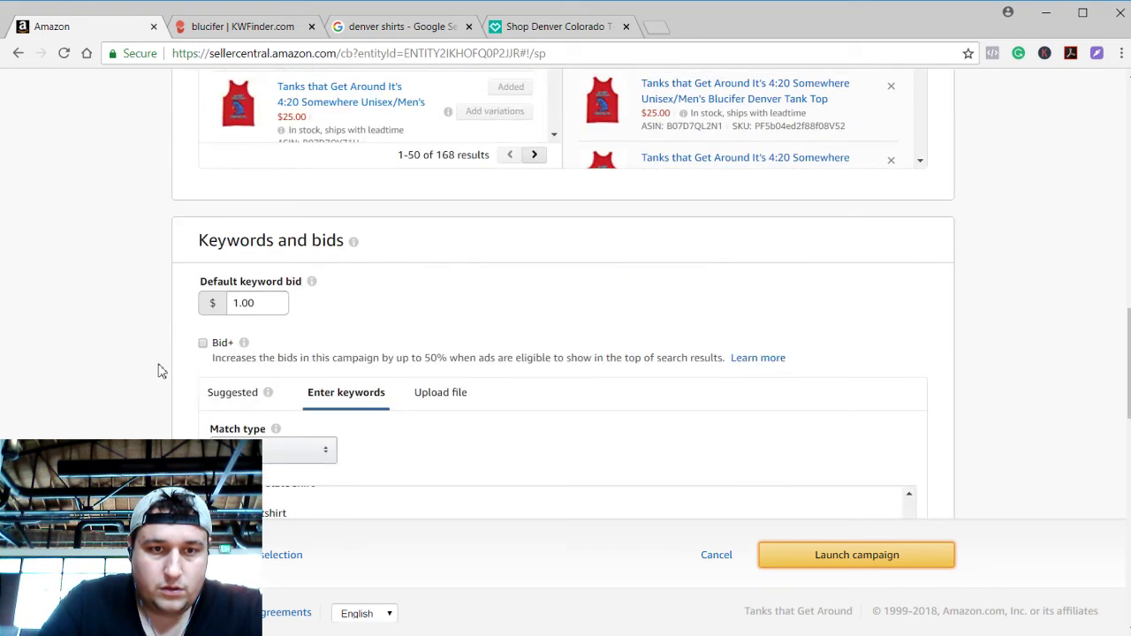
{"action": "scroll", "coordinate": [159, 371], "scroll_direction": "down", "scroll_amount": 6}
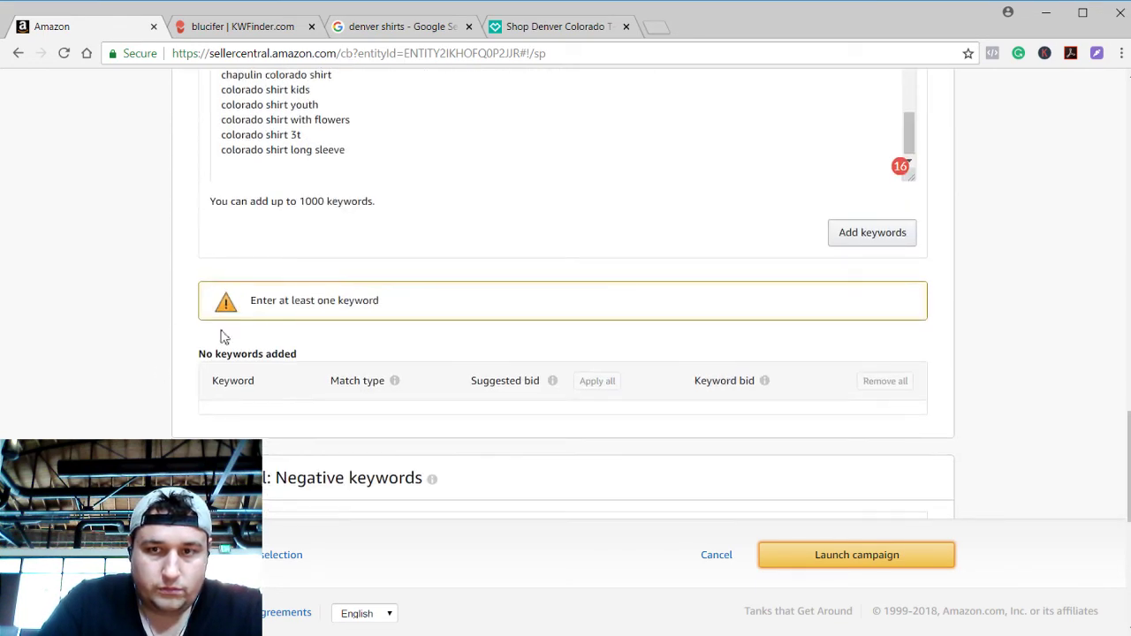
{"action": "left_click", "coordinate": [873, 242]}
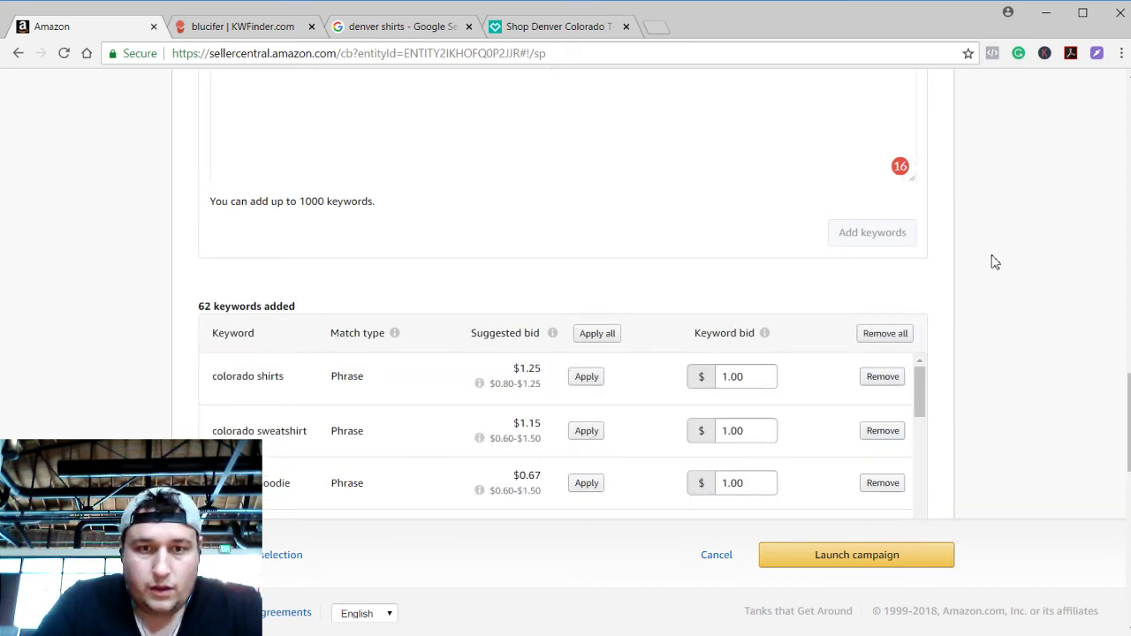
Examine the added keywords, comparing their suggested bids with the set keyword bids, and check the negative keywords section
{"action": "scroll", "coordinate": [989, 269], "scroll_direction": "down", "scroll_amount": 2}
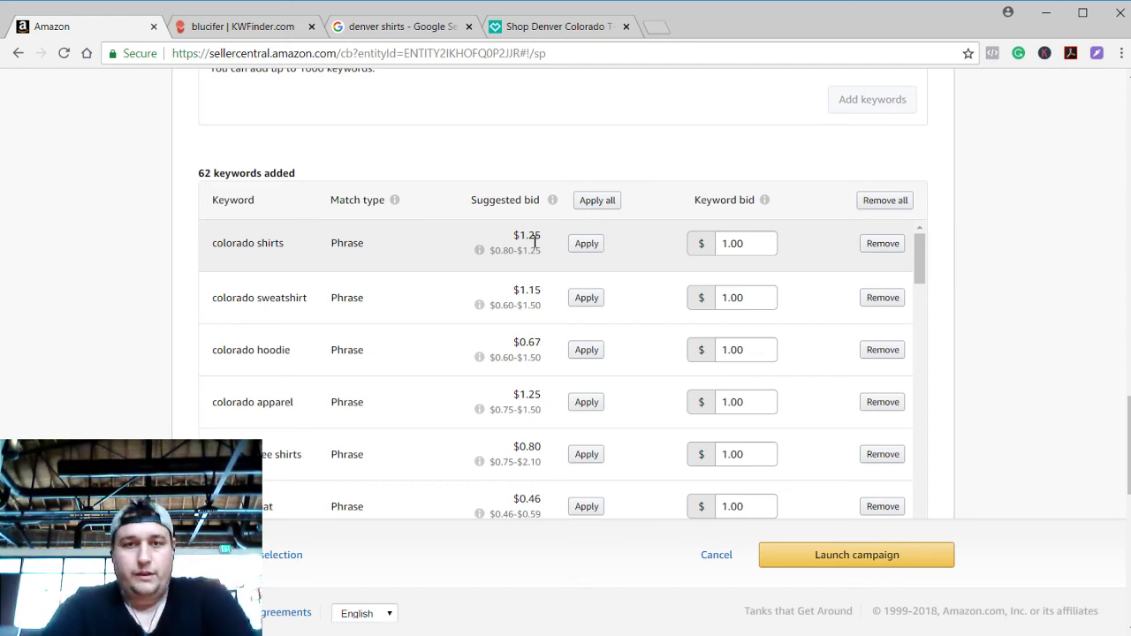
{"action": "scroll", "coordinate": [524, 285], "scroll_direction": "down", "scroll_amount": 2}
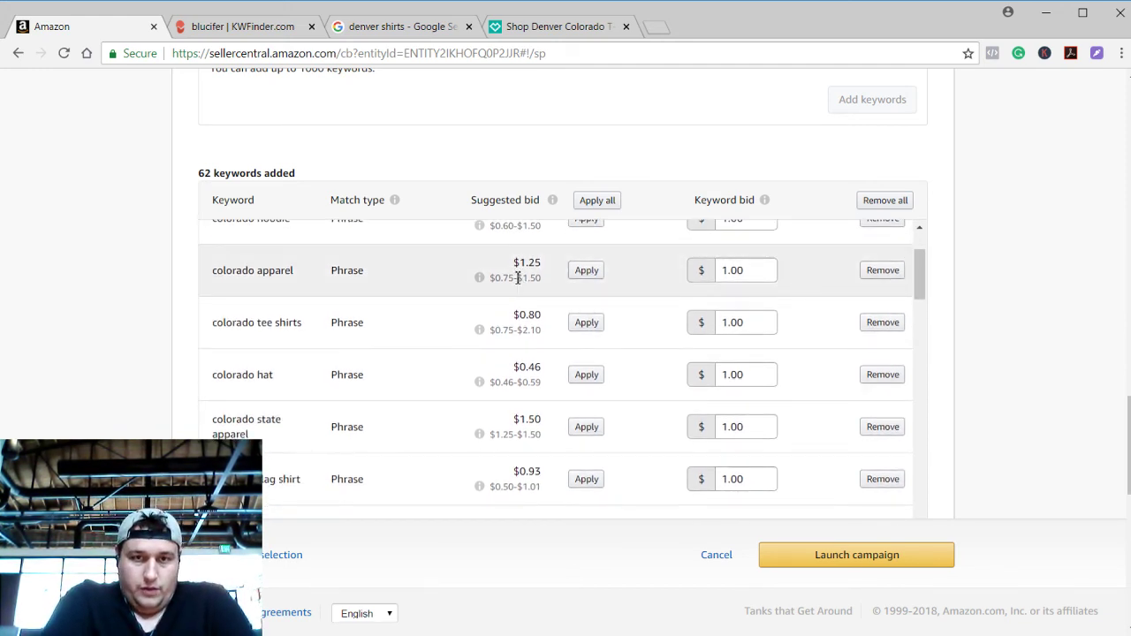
{"action": "scroll", "coordinate": [517, 278], "scroll_direction": "up", "scroll_amount": 3}
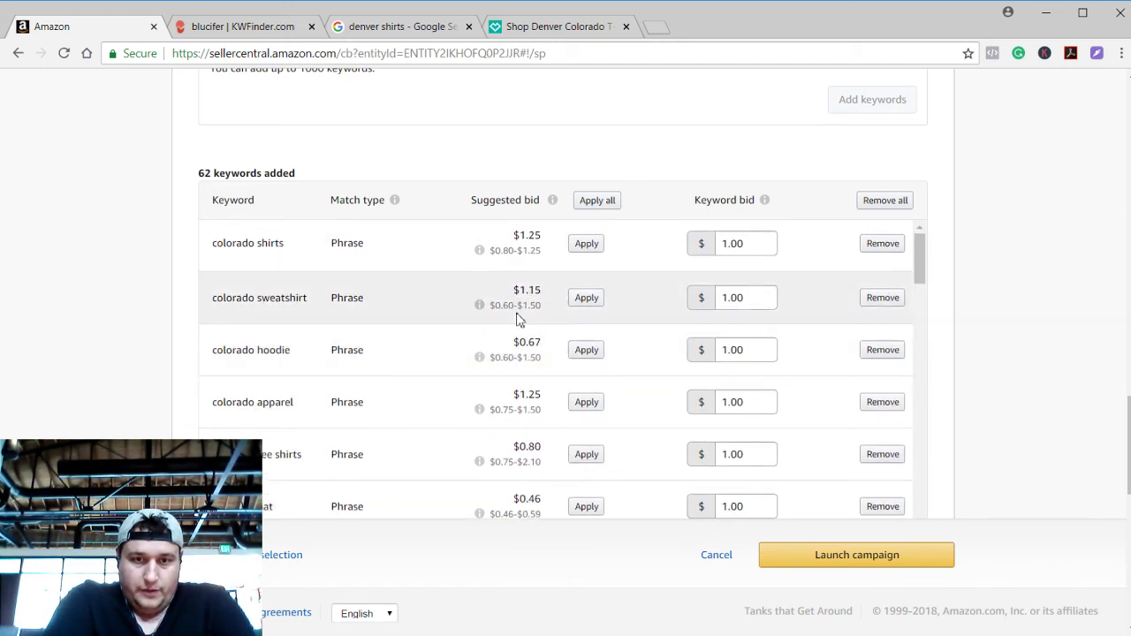
{"action": "scroll", "coordinate": [519, 320], "scroll_direction": "down", "scroll_amount": 10}
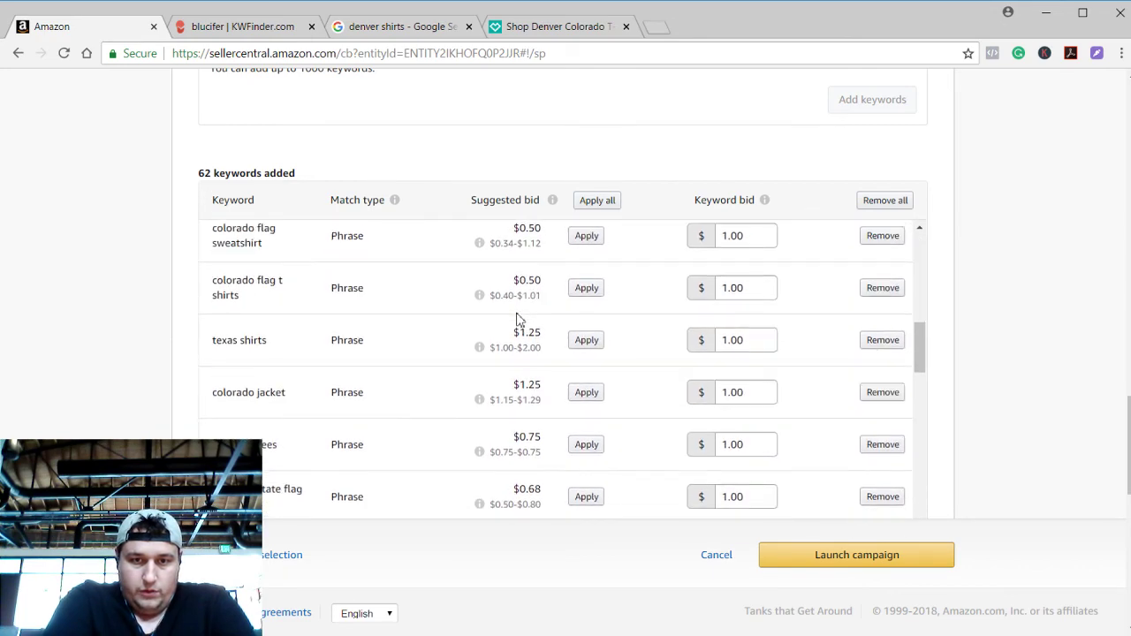
{"action": "scroll", "coordinate": [560, 339], "scroll_direction": "down", "scroll_amount": 5}
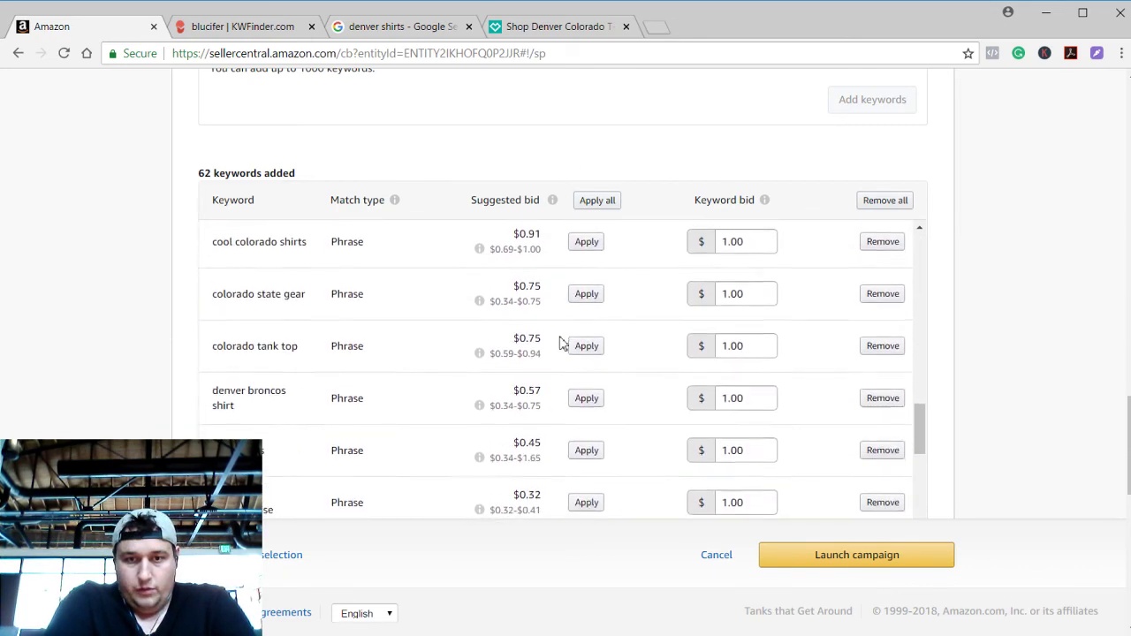
{"action": "scroll", "coordinate": [560, 343], "scroll_direction": "down", "scroll_amount": 8}
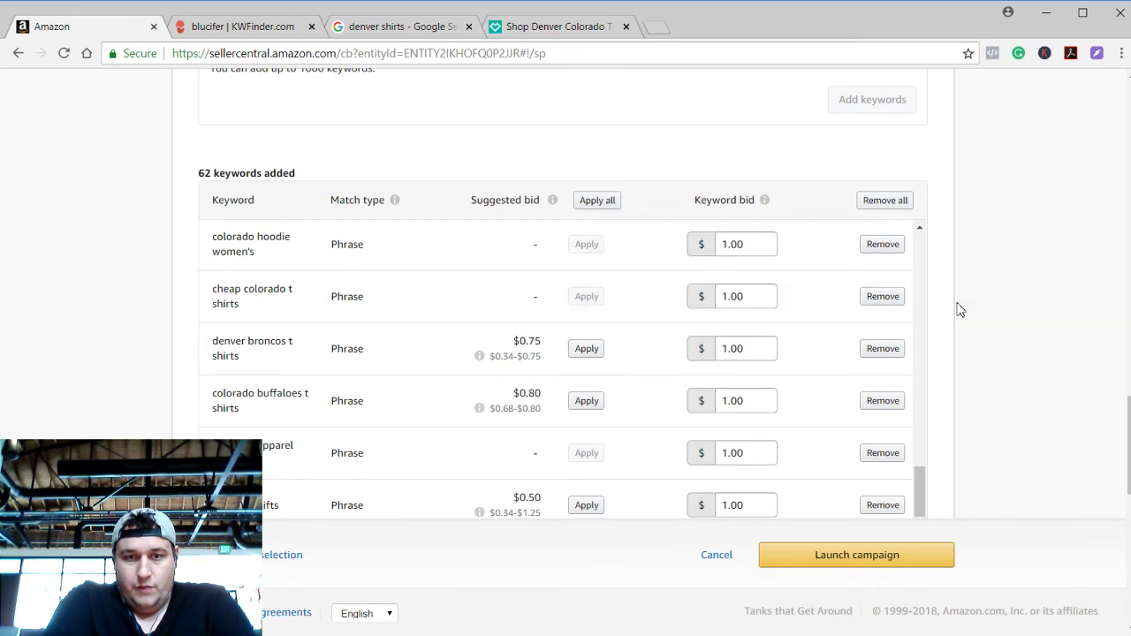
{"action": "scroll", "coordinate": [960, 310], "scroll_direction": "down", "scroll_amount": 3}
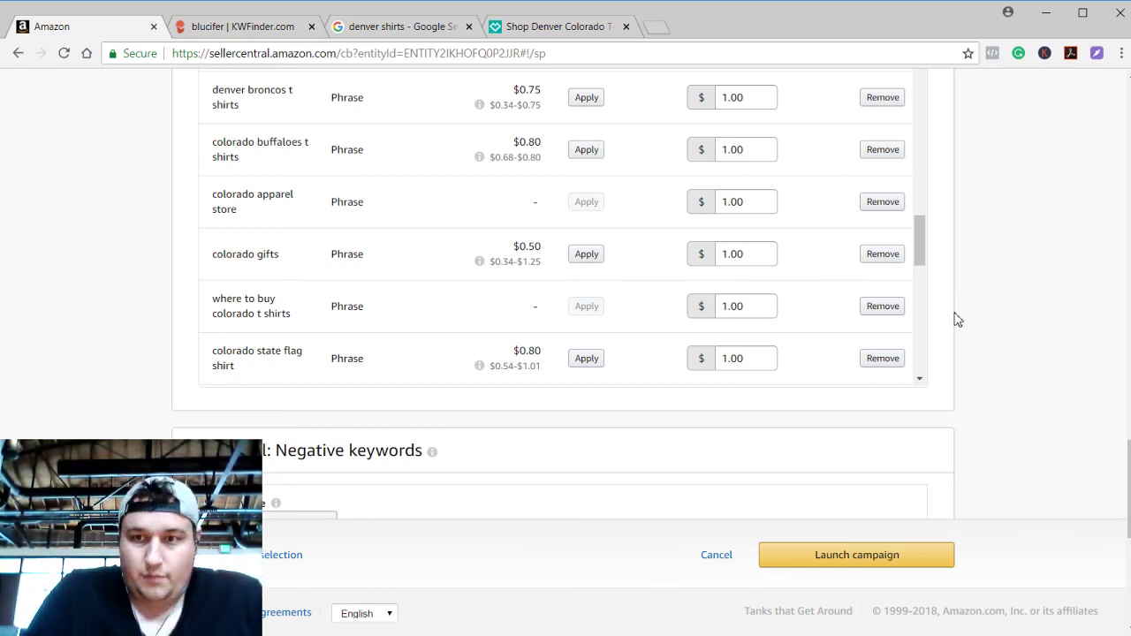
{"action": "scroll", "coordinate": [966, 350], "scroll_direction": "down", "scroll_amount": 3}
{"action": "scroll", "coordinate": [966, 351], "scroll_direction": "up", "scroll_amount": 1}
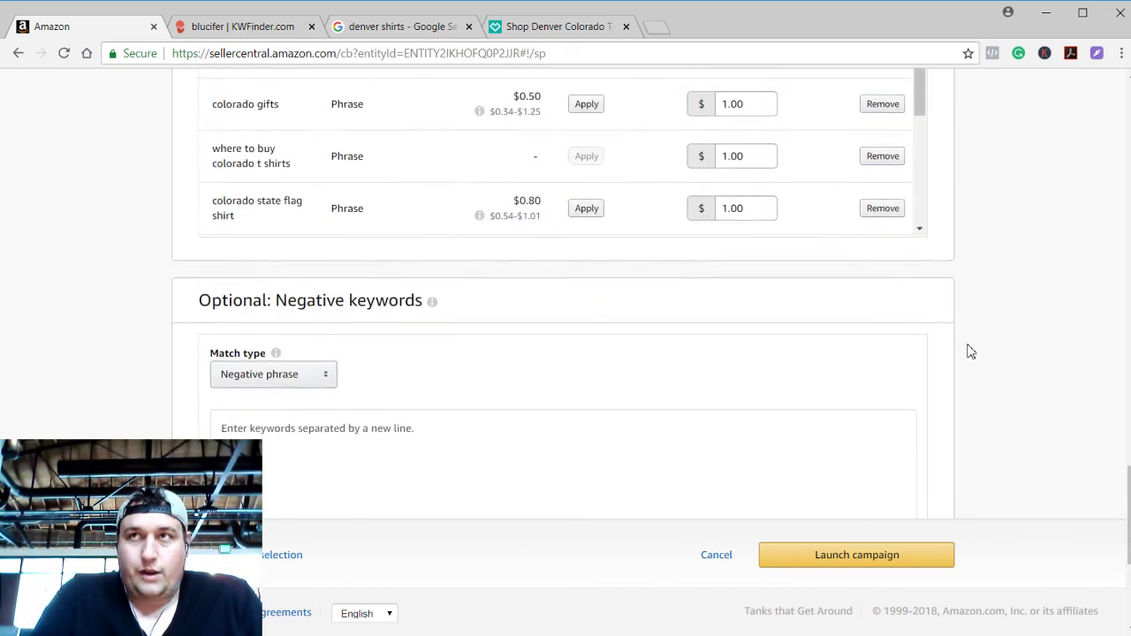
{"action": "scroll", "coordinate": [967, 351], "scroll_direction": "up", "scroll_amount": 3}
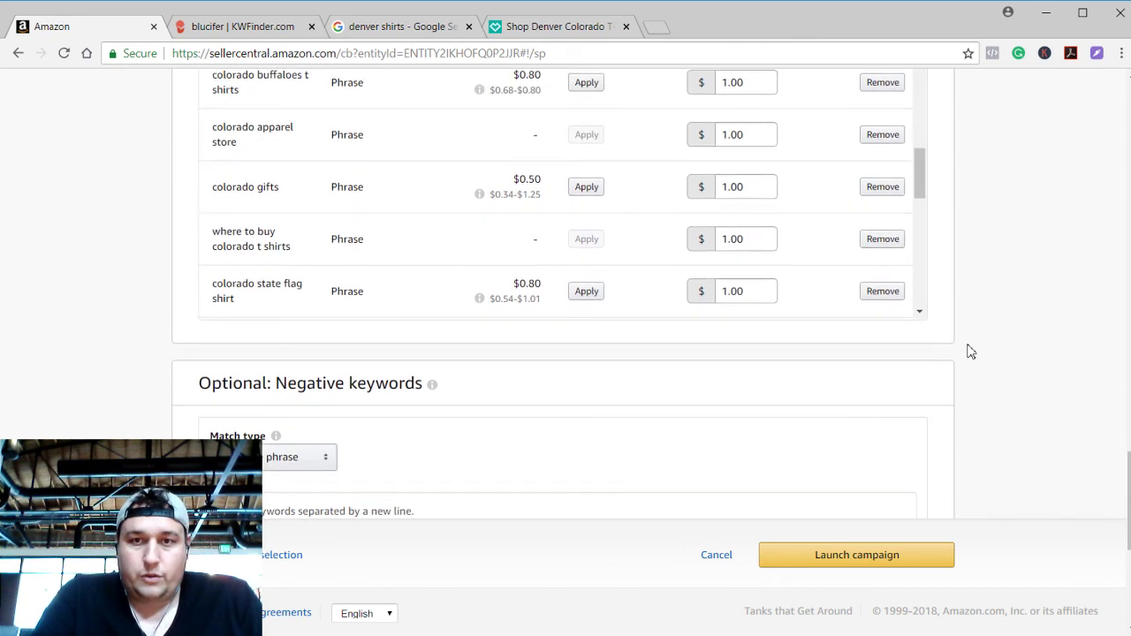
{"action": "scroll", "coordinate": [662, 404], "scroll_direction": "down", "scroll_amount": 5}
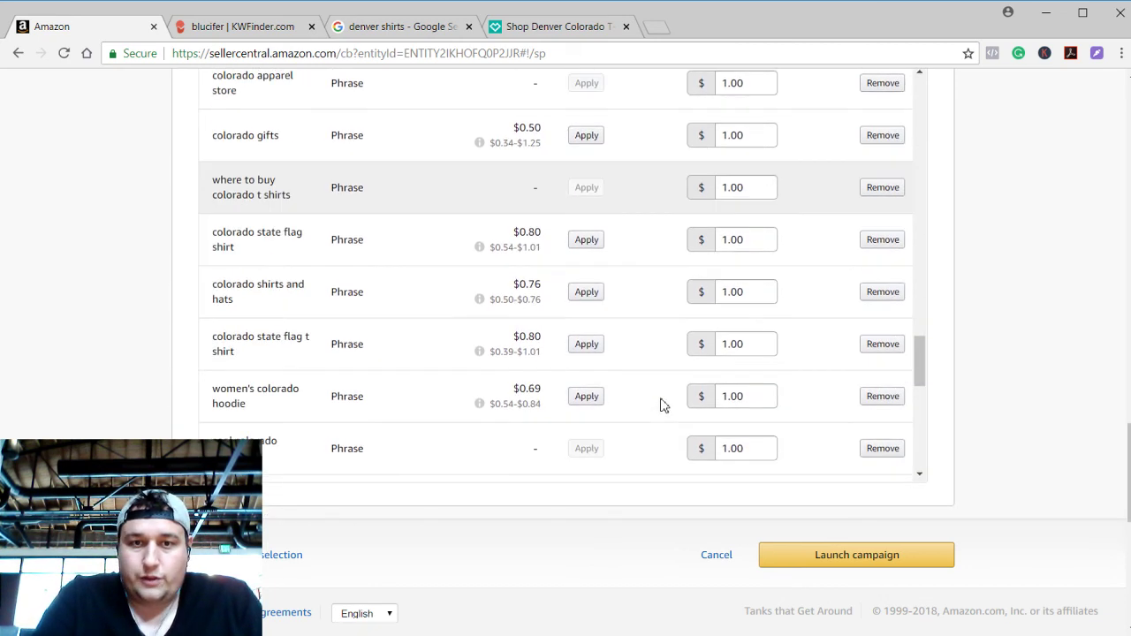
Launch the Denver Campaign Manual campaign and review its campaign and ad group summary
{"action": "left_click", "coordinate": [812, 557]}
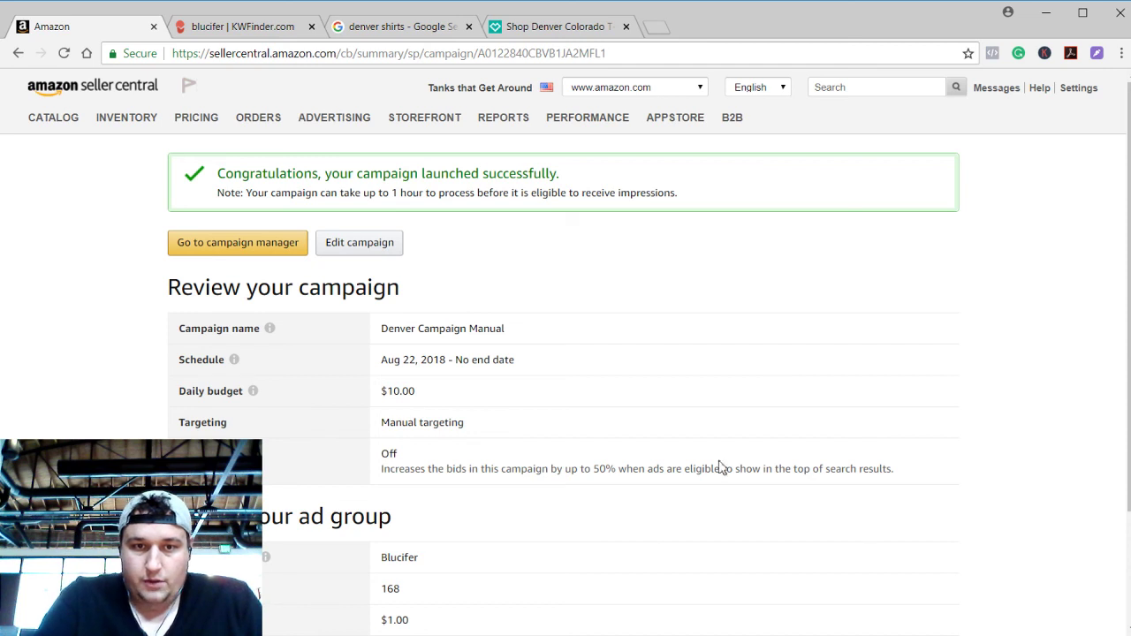
{"action": "scroll", "coordinate": [717, 467], "scroll_direction": "down", "scroll_amount": 2}
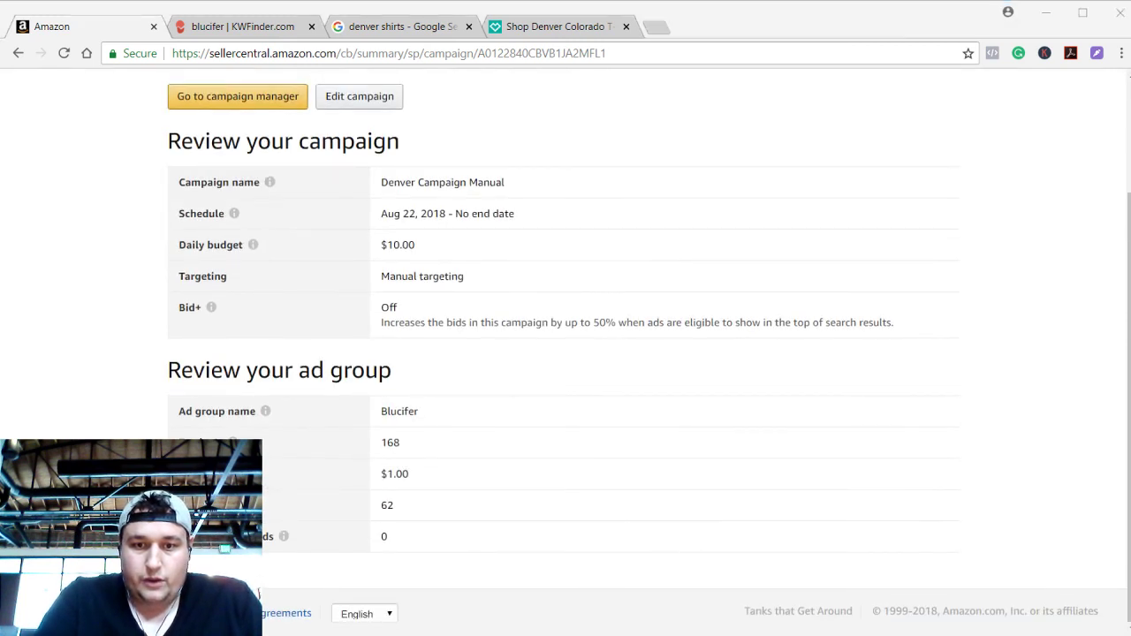